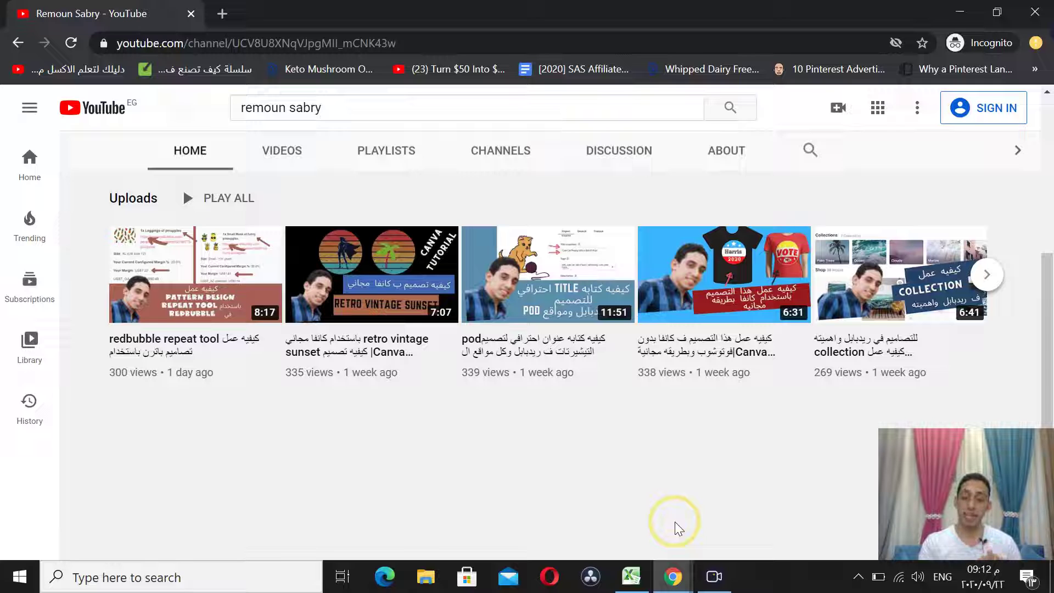
- Switch to the other open Chrome window from the taskbar
left_click(671, 576)
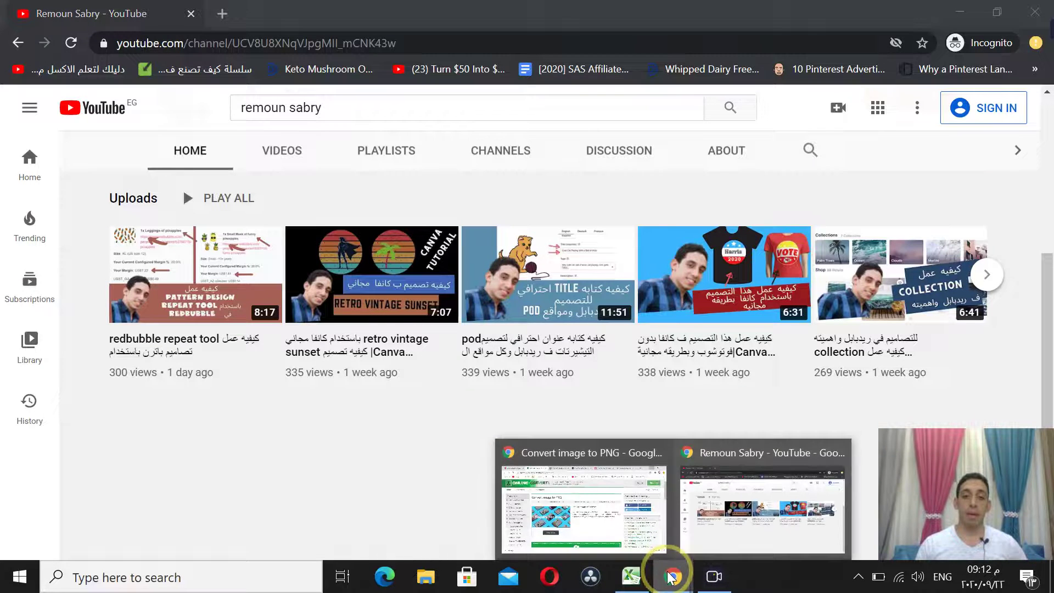
left_click(595, 488)
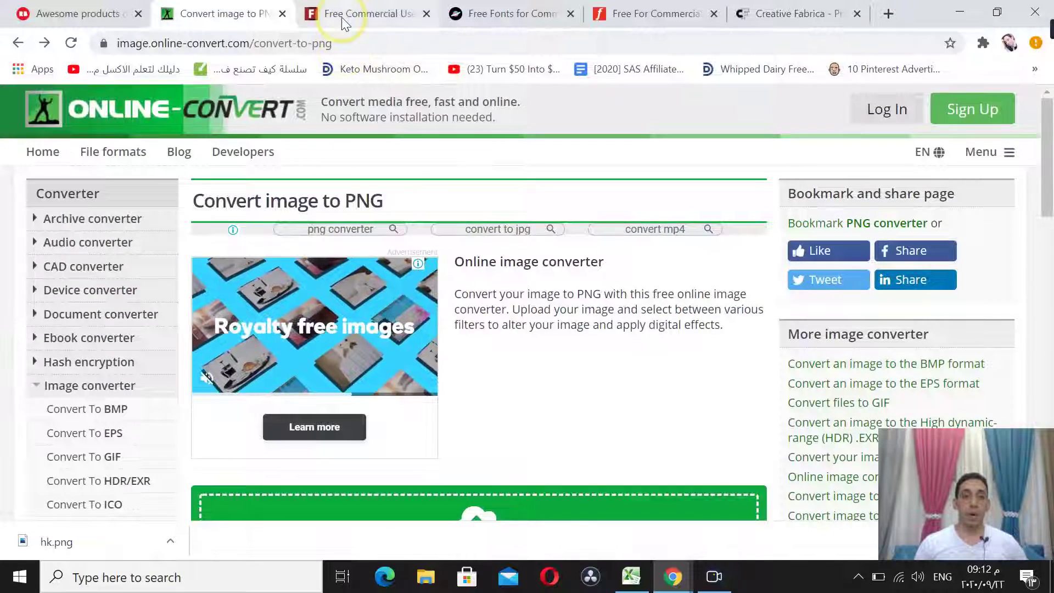
left_click(342, 23)
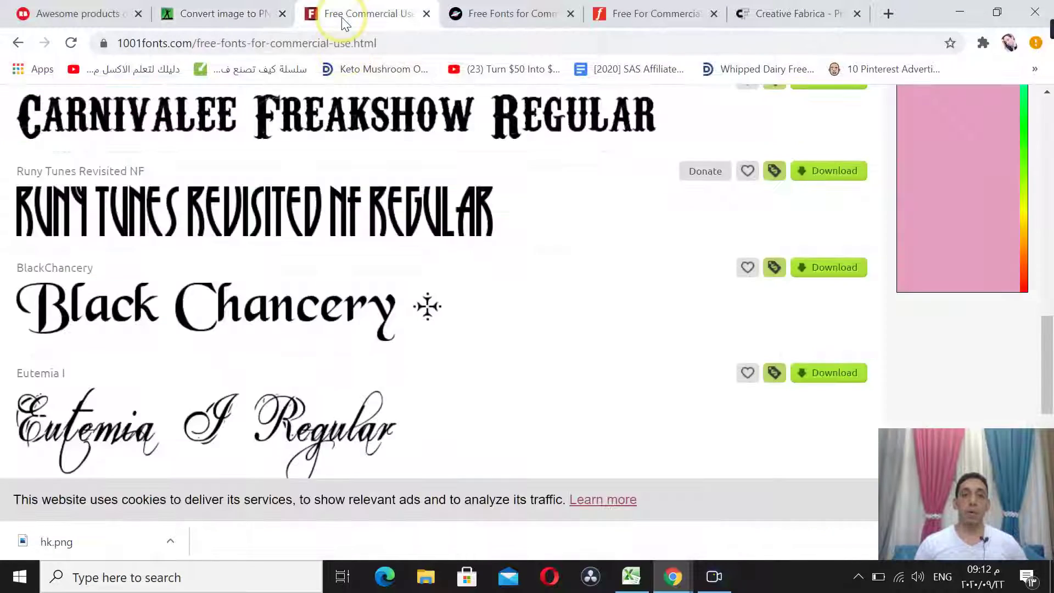
scroll(307, 132, "up", 8)
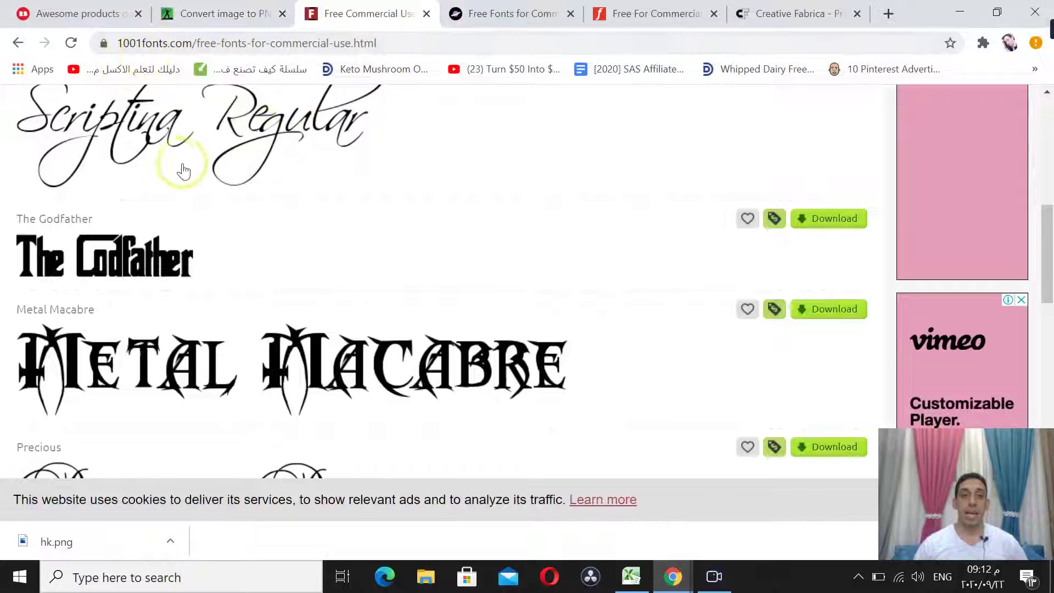
scroll(181, 168, "up", 1)
scroll(193, 182, "up", 3)
scroll(214, 203, "up", 4)
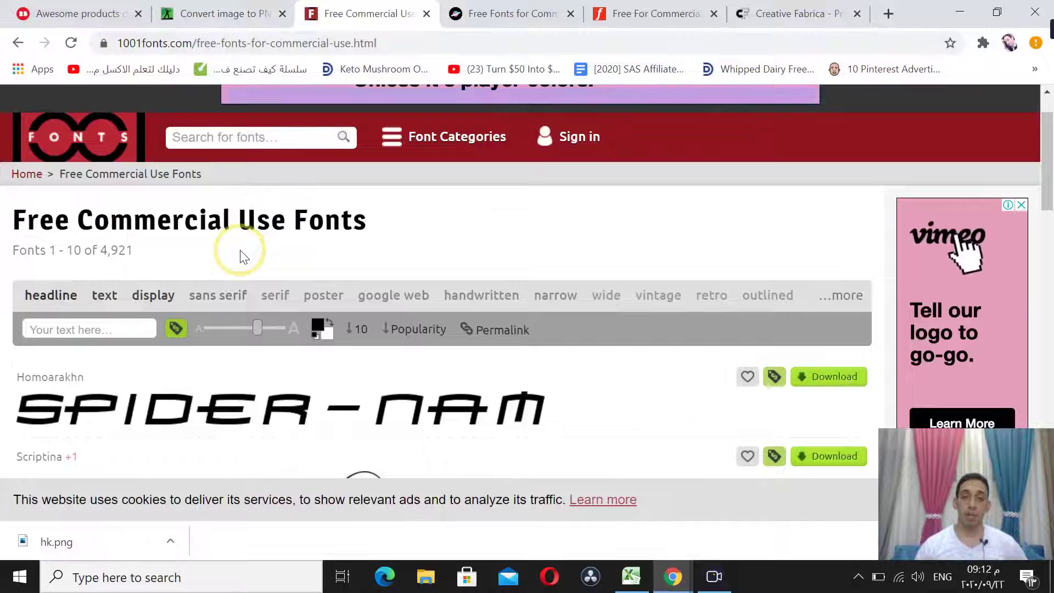
scroll(695, 384, "down", 3)
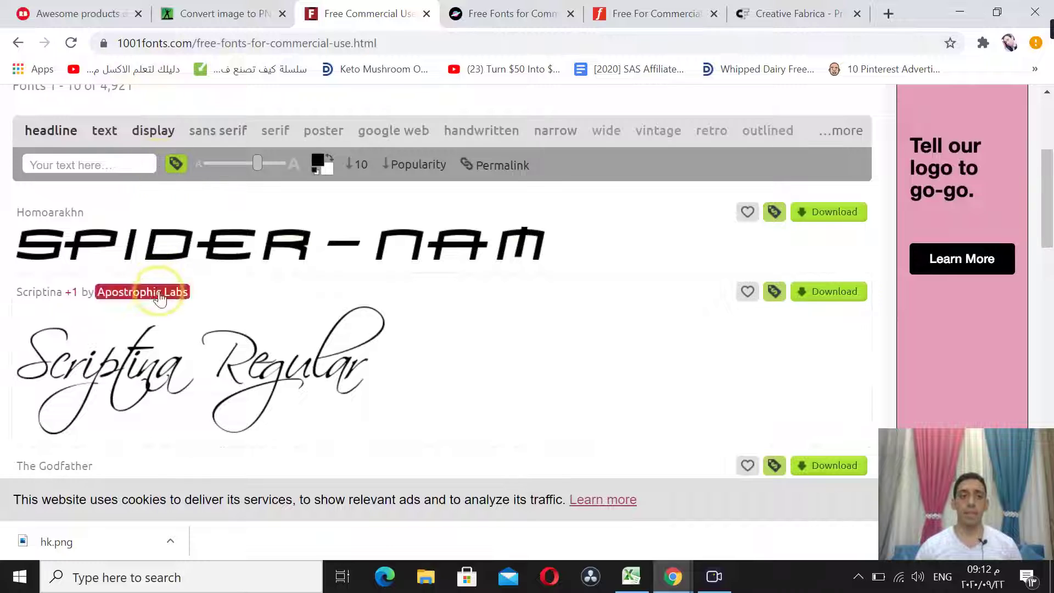
scroll(176, 247, "down", 2)
scroll(188, 258, "down", 2)
scroll(186, 254, "down", 2)
scroll(187, 254, "down", 2)
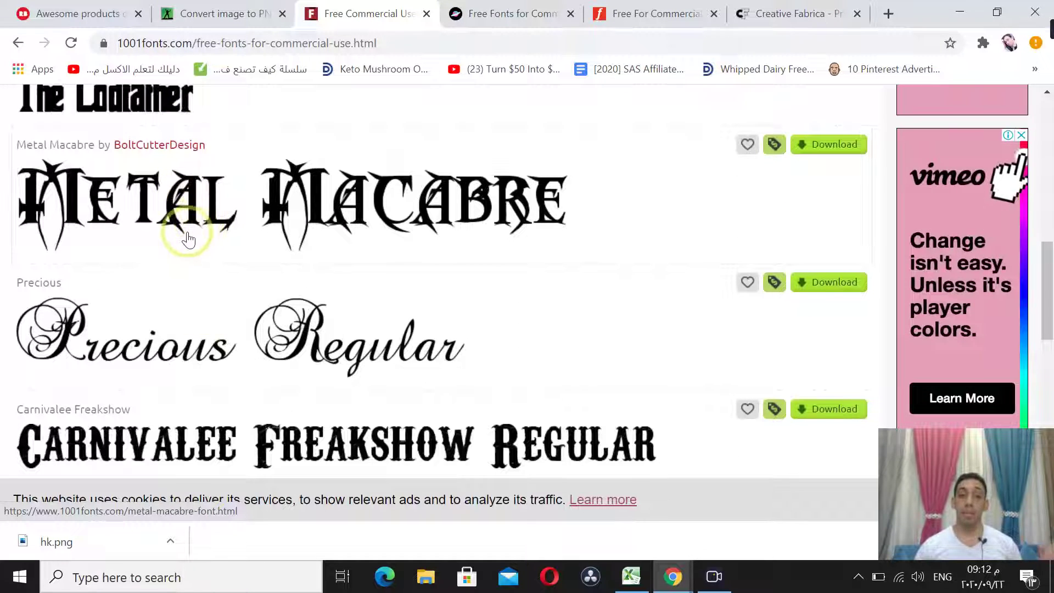
scroll(226, 295, "down", 1)
scroll(226, 295, "down", 3)
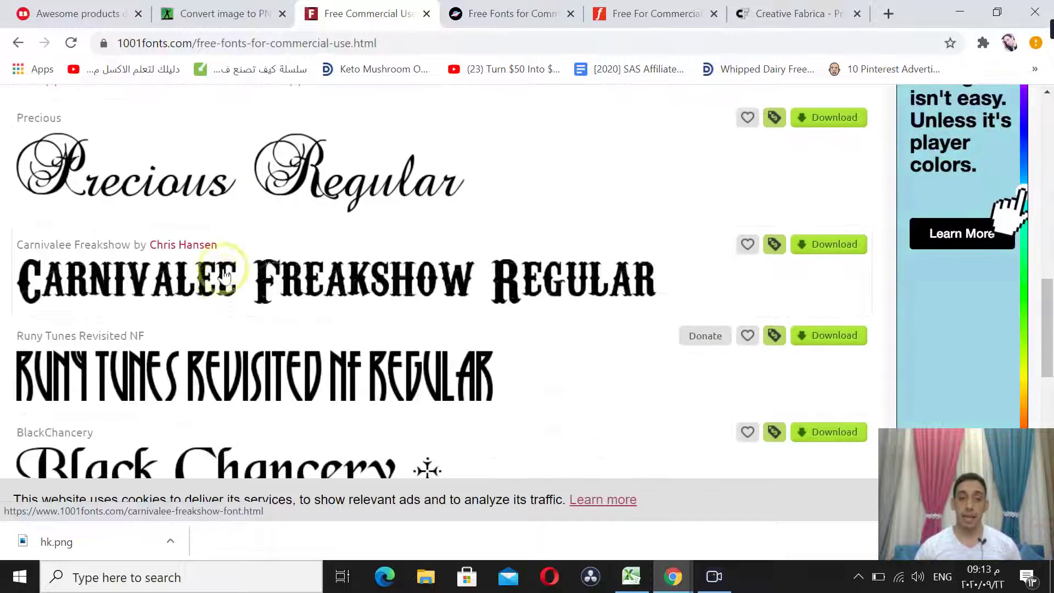
scroll(223, 271, "up", 2)
scroll(226, 259, "up", 1)
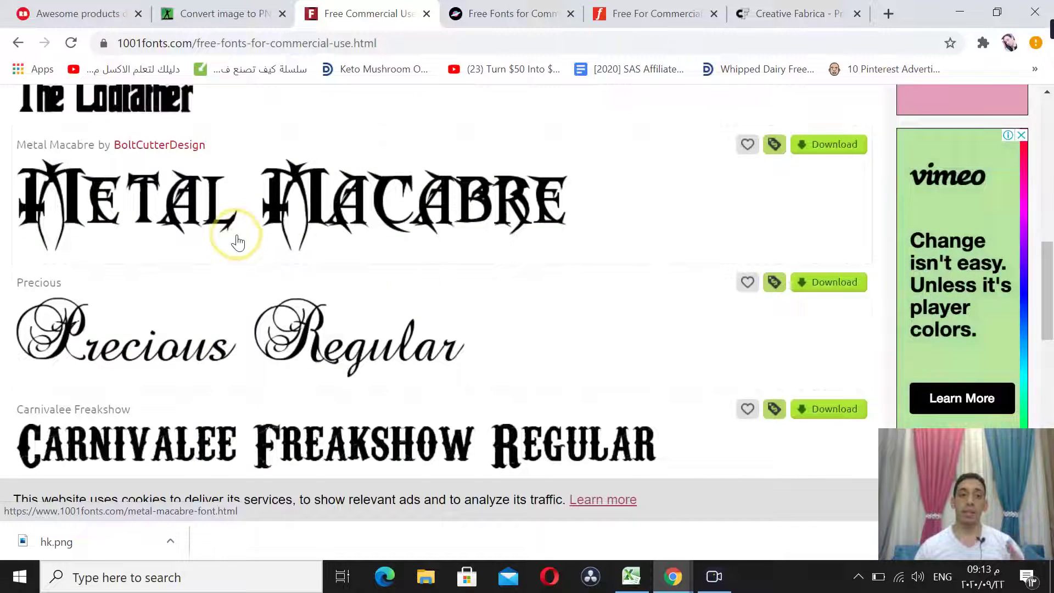
scroll(329, 256, "down", 3)
scroll(277, 277, "down", 3)
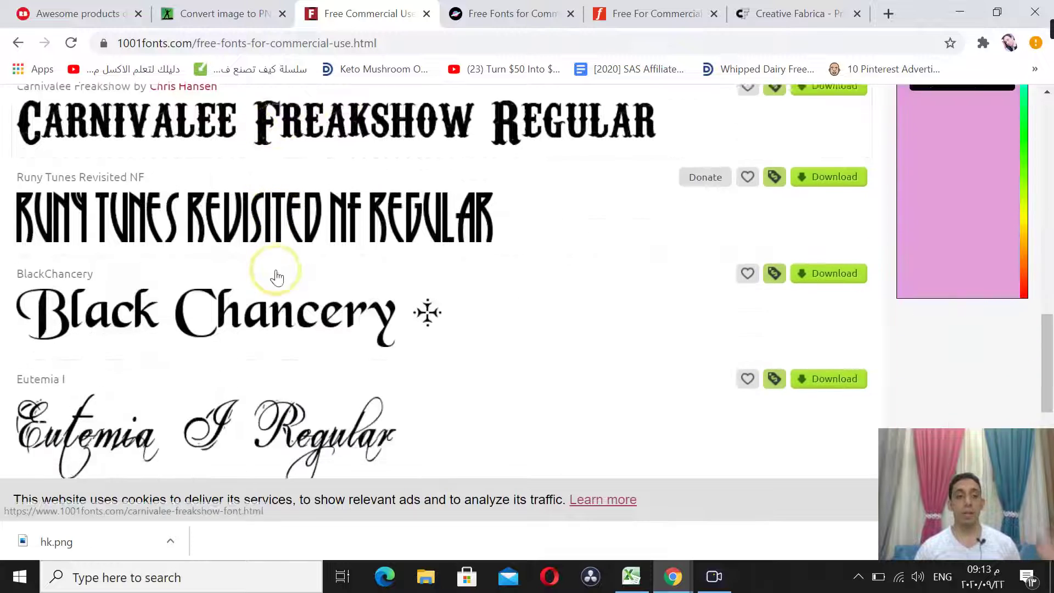
scroll(183, 271, "down", 2)
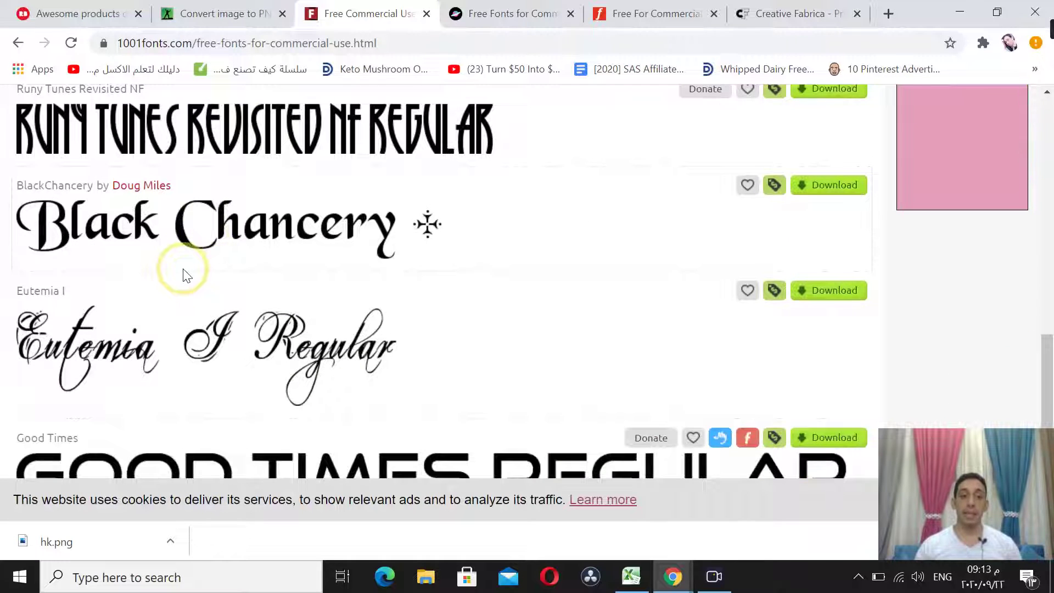
scroll(189, 296, "down", 3)
scroll(187, 307, "down", 2)
scroll(184, 302, "up", 6)
scroll(184, 291, "up", 6)
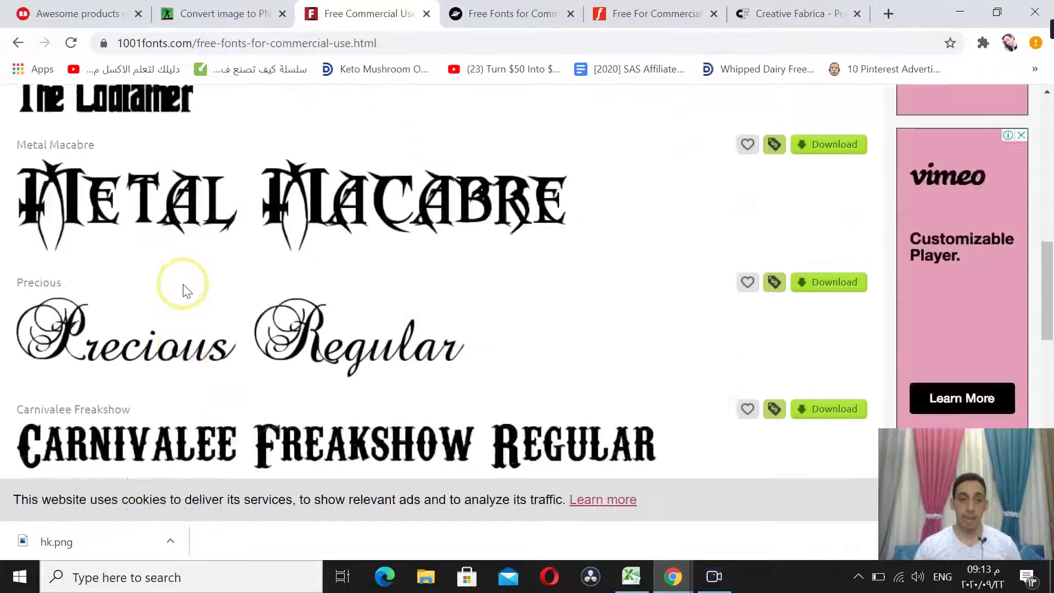
scroll(184, 288, "up", 4)
scroll(211, 351, "up", 3)
scroll(263, 329, "down", 9)
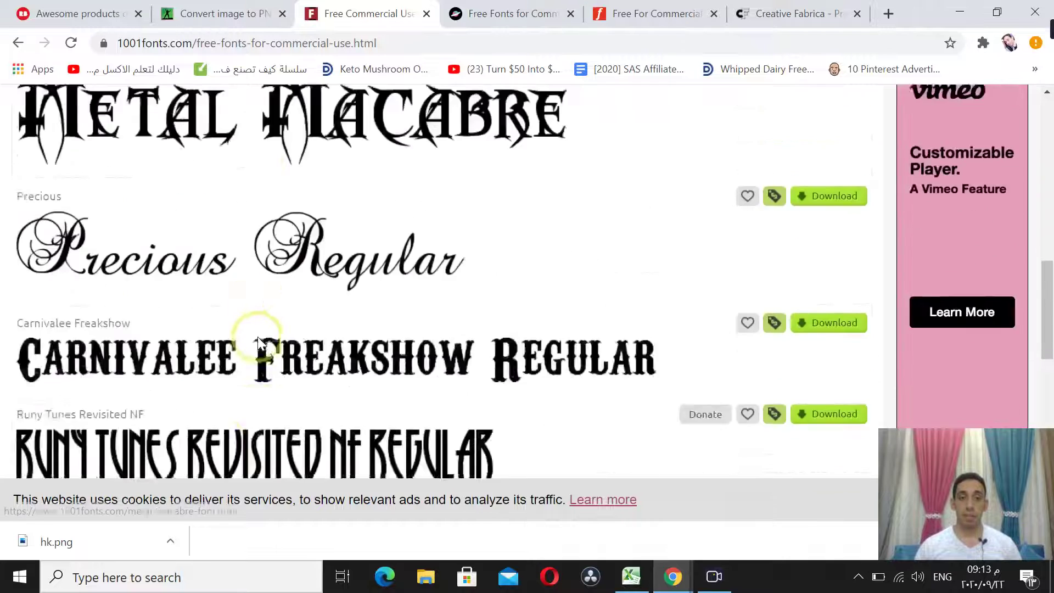
scroll(263, 329, "down", 8)
scroll(269, 264, "down", 3)
scroll(384, 236, "down", 2)
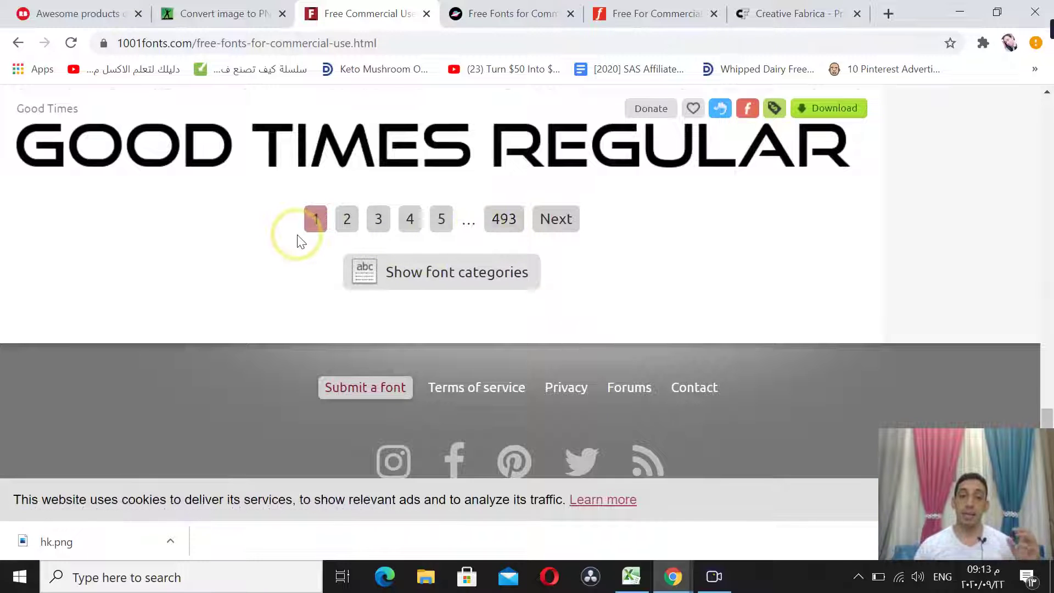
- Go to page 4 of the 1001 Fonts commercial-use list and browse fonts 31–40, like Slaytanic
left_click(410, 218)
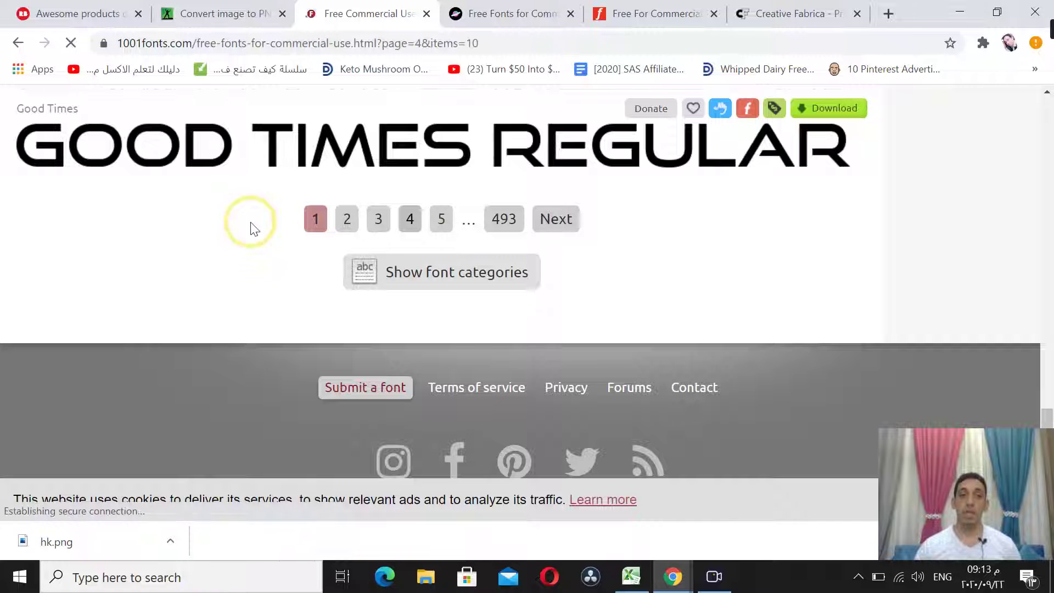
scroll(760, 242, "down", 5)
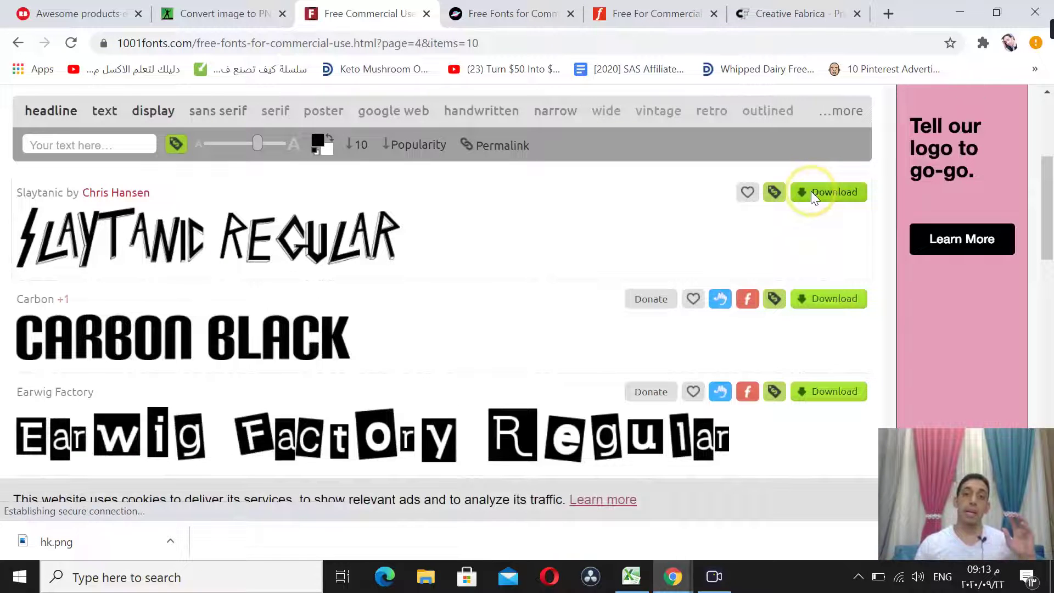
scroll(527, 306, "down", 4)
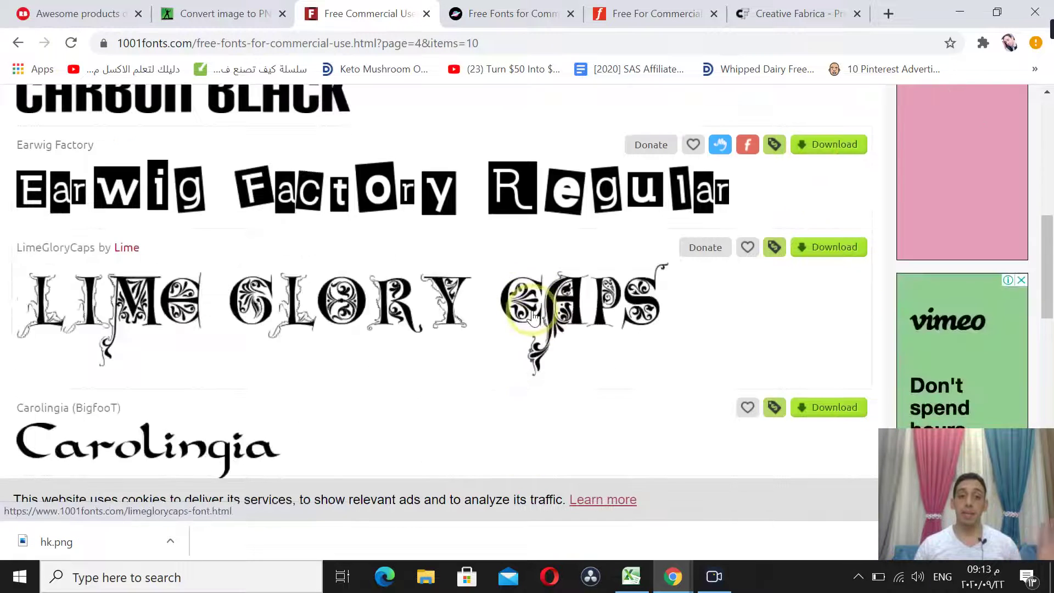
scroll(356, 278, "down", 3)
scroll(206, 281, "down", 3)
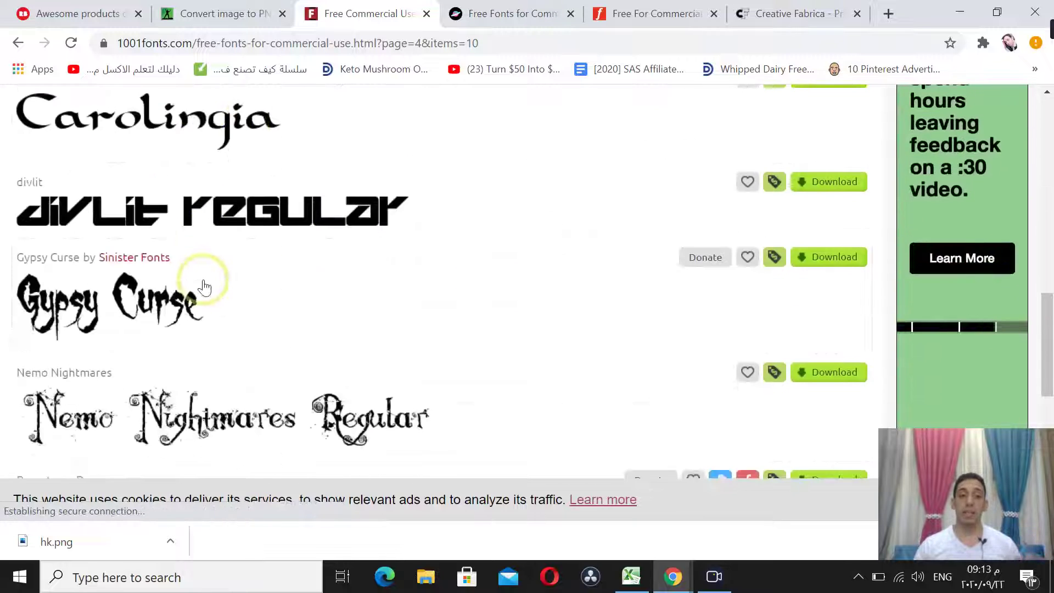
scroll(207, 269, "down", 5)
scroll(198, 242, "up", 3)
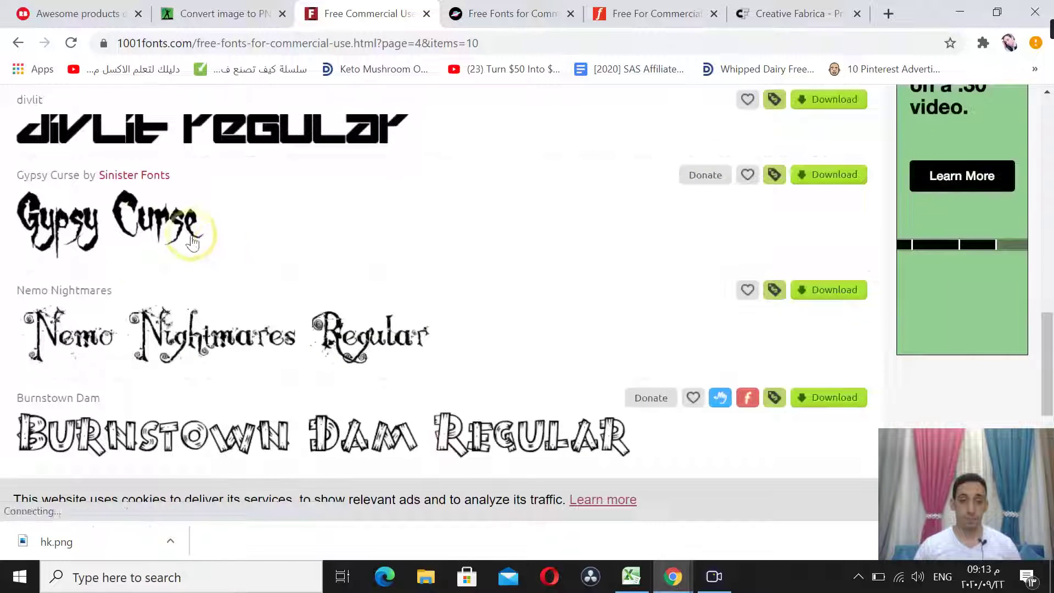
scroll(164, 264, "down", 1)
scroll(159, 329, "down", 1)
scroll(406, 352, "down", 1)
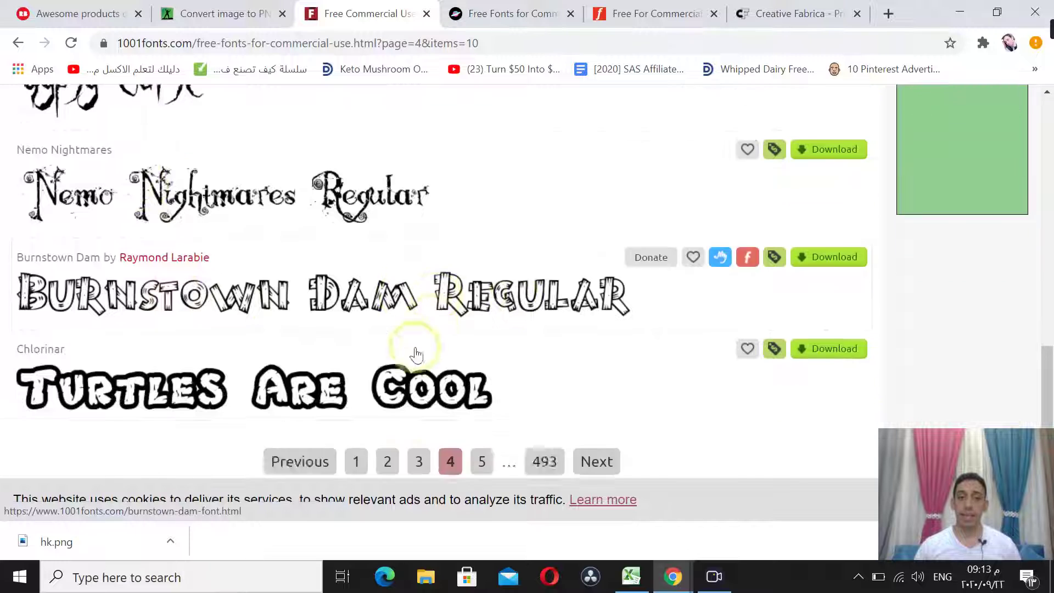
scroll(385, 335, "down", 2)
scroll(229, 278, "up", 3)
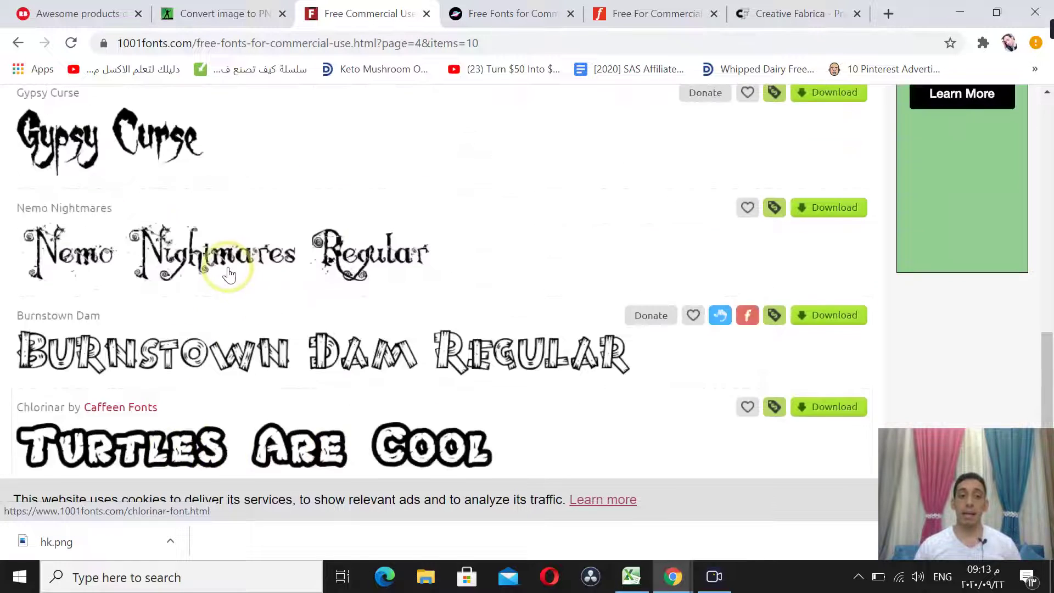
scroll(229, 275, "up", 6)
scroll(228, 269, "up", 5)
scroll(228, 266, "up", 5)
scroll(208, 247, "up", 2)
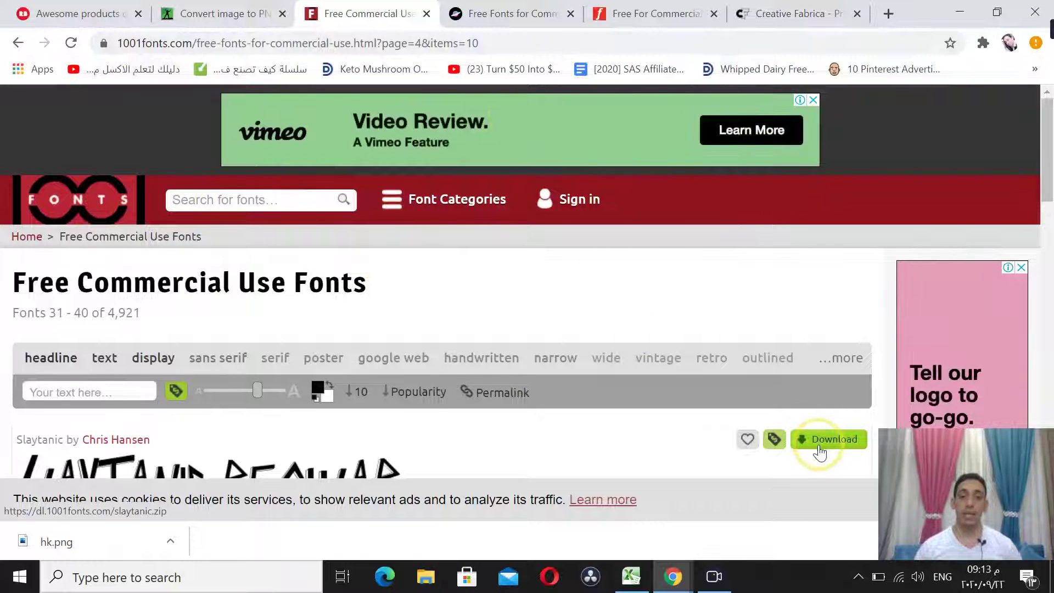
- Browse FontSpace's 9,422 commercial-use fonts, including Really Free, Arigatou Gozaimasu and Neoneon
left_click(496, 19)
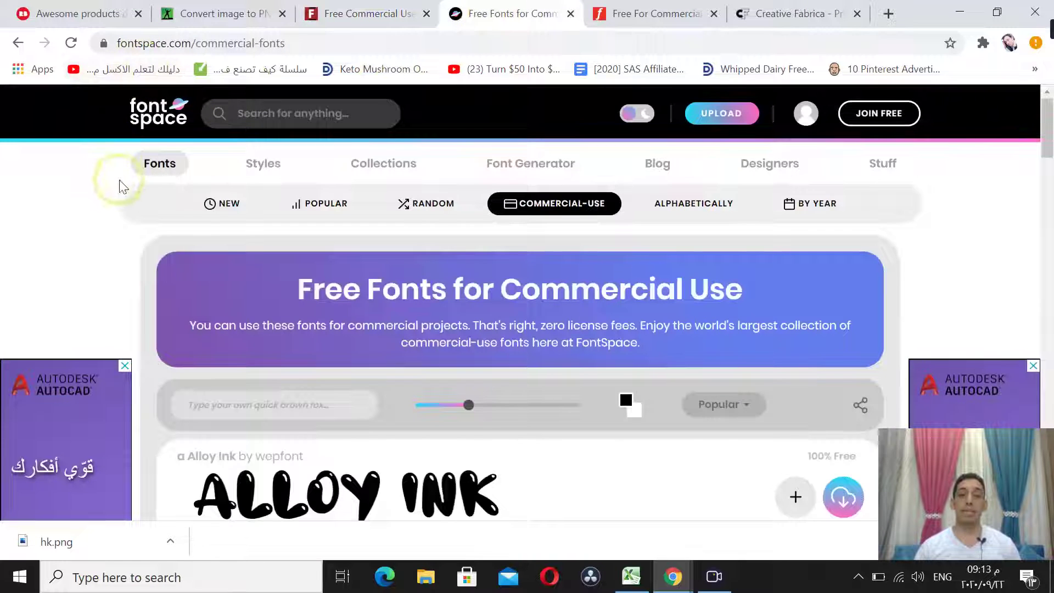
scroll(153, 222, "down", 4)
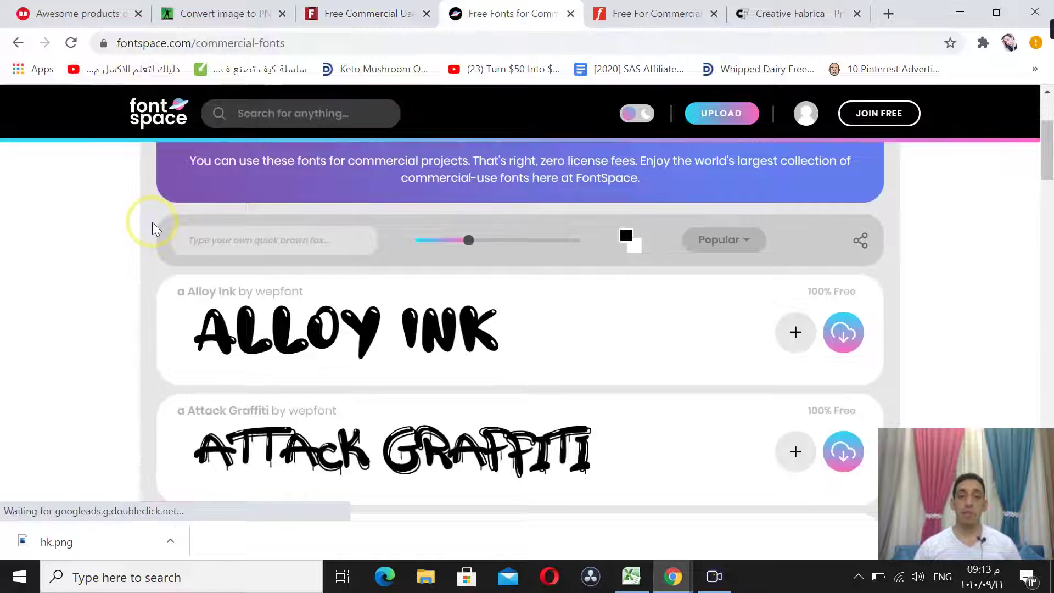
scroll(153, 222, "up", 3)
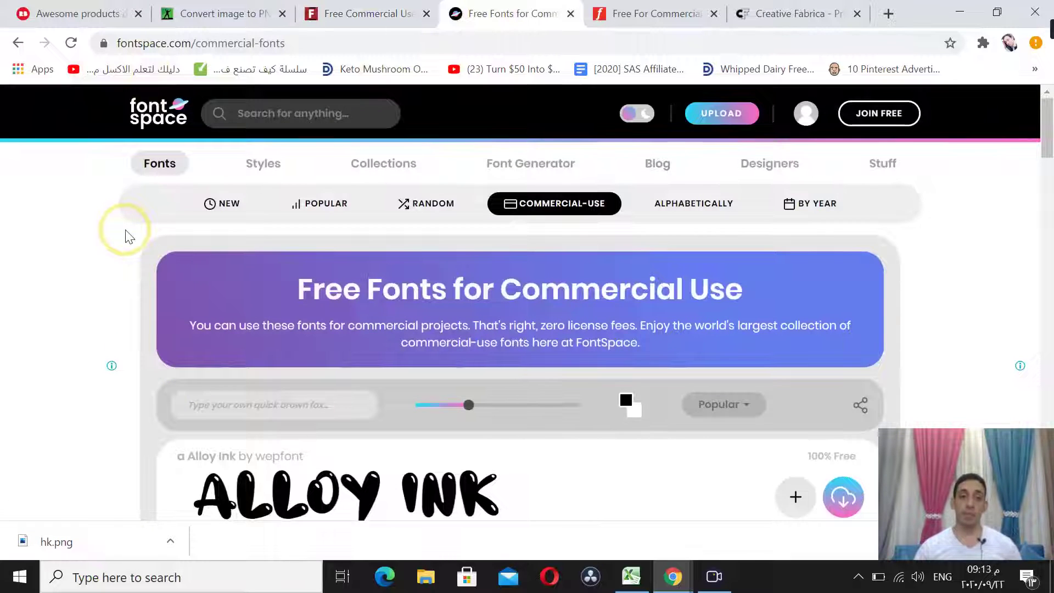
scroll(127, 235, "down", 3)
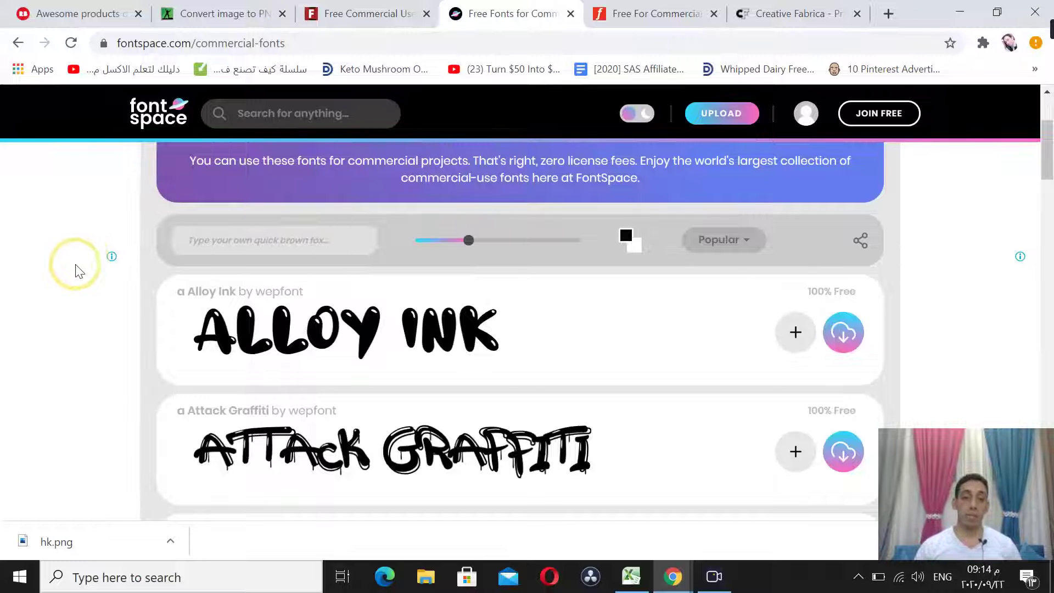
scroll(93, 307, "down", 4)
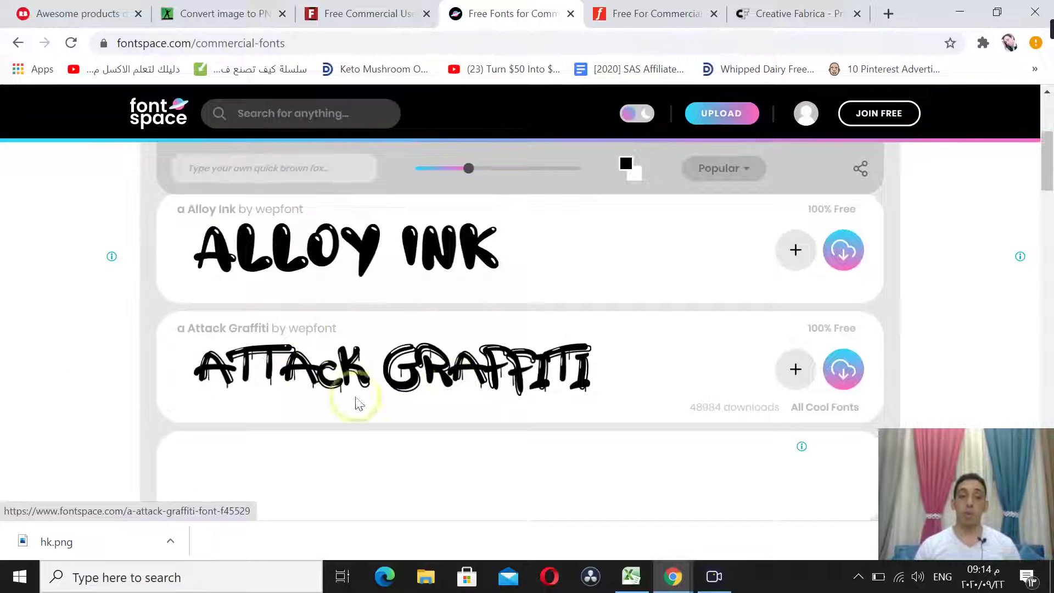
scroll(275, 372, "down", 3)
scroll(337, 318, "down", 2)
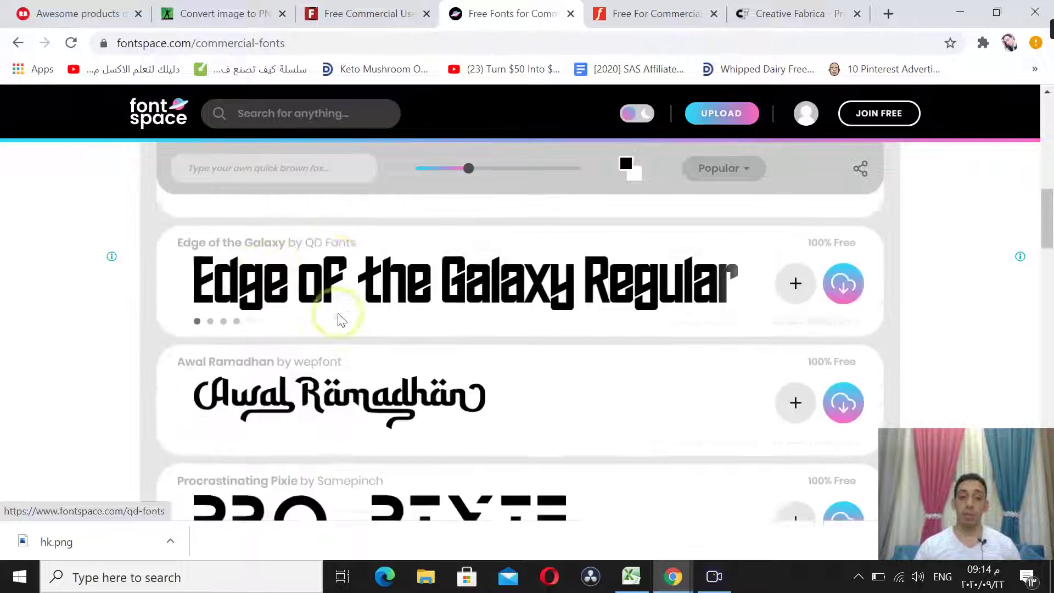
scroll(313, 318, "down", 4)
scroll(307, 316, "down", 5)
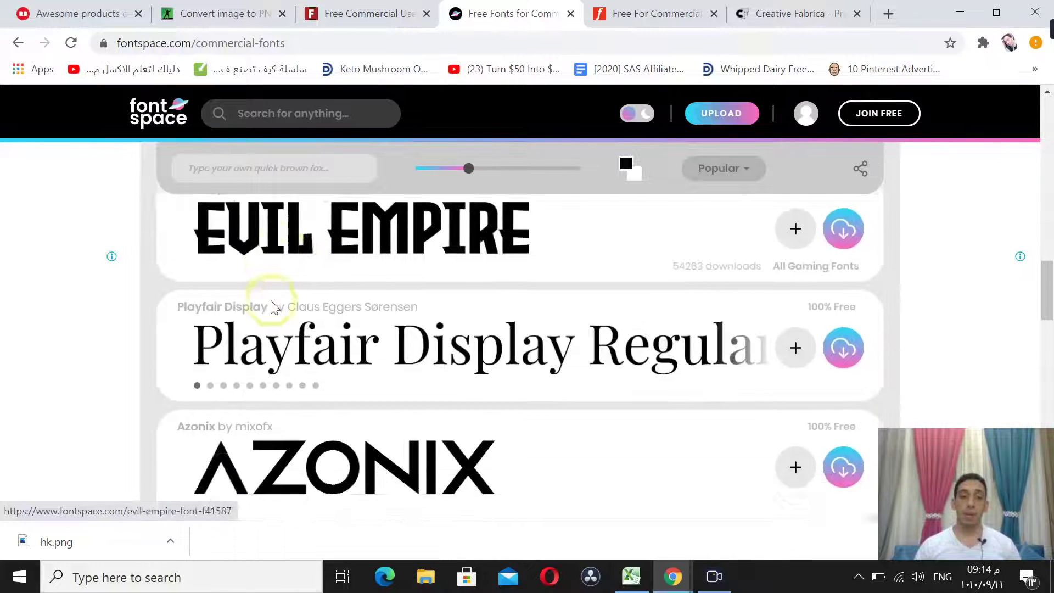
scroll(278, 305, "down", 5)
scroll(307, 379, "down", 3)
scroll(300, 360, "down", 4)
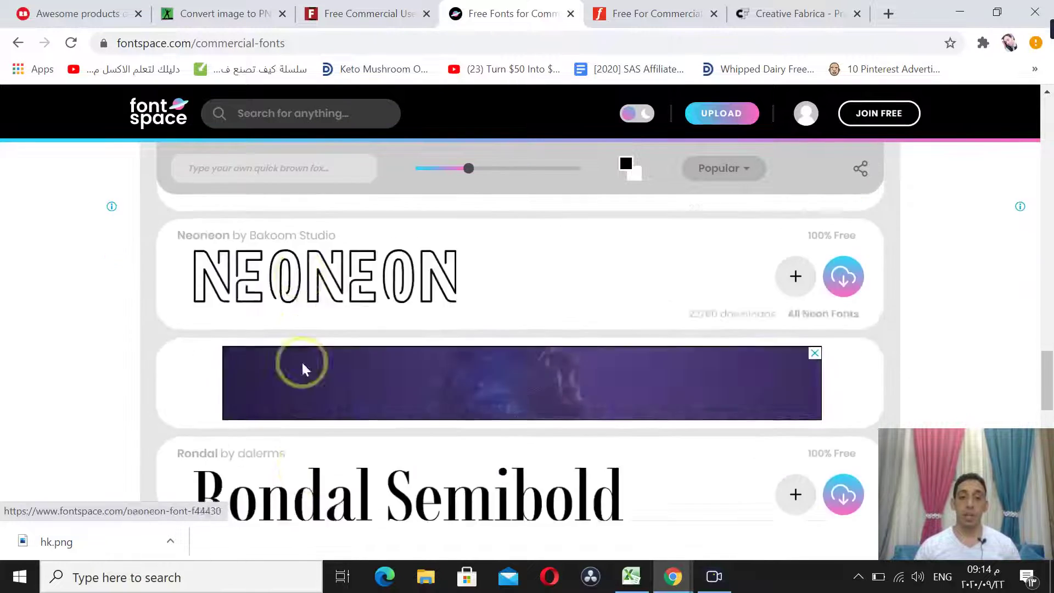
scroll(310, 359, "down", 5)
scroll(467, 345, "down", 3)
scroll(622, 336, "up", 3)
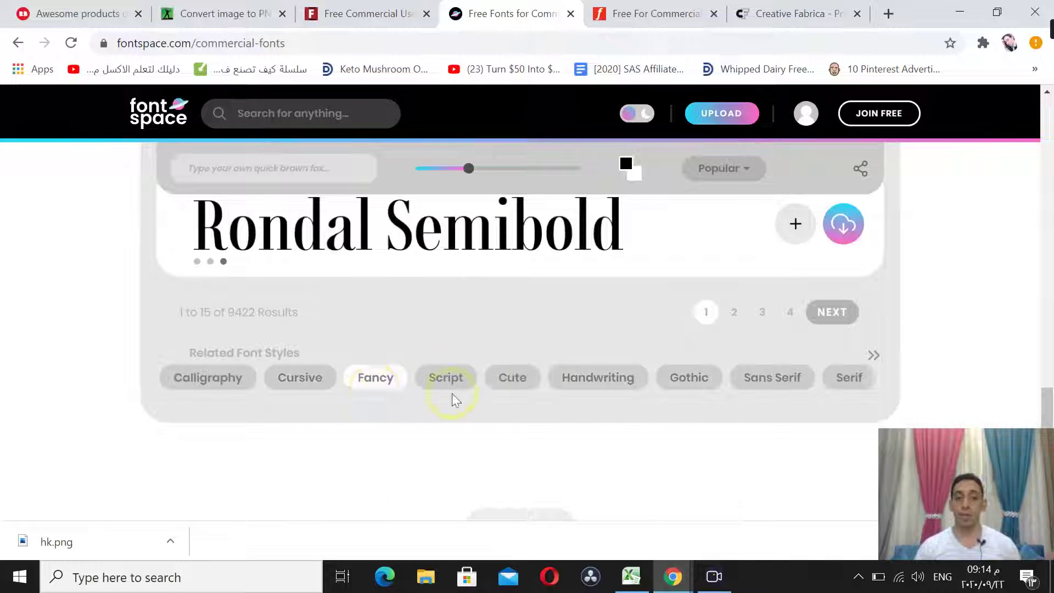
scroll(388, 301, "up", 4)
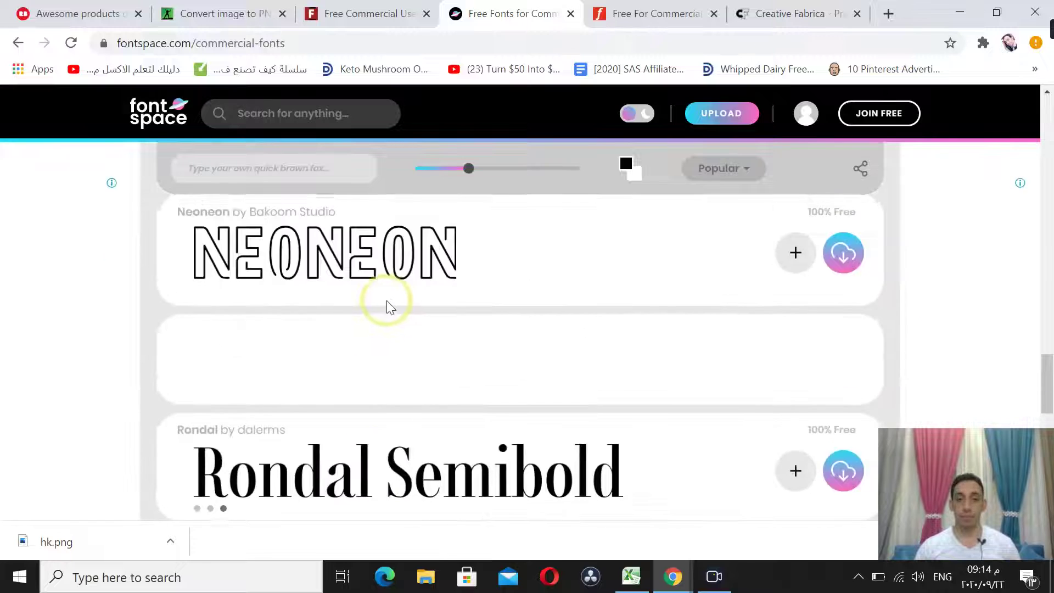
scroll(405, 341, "up", 4)
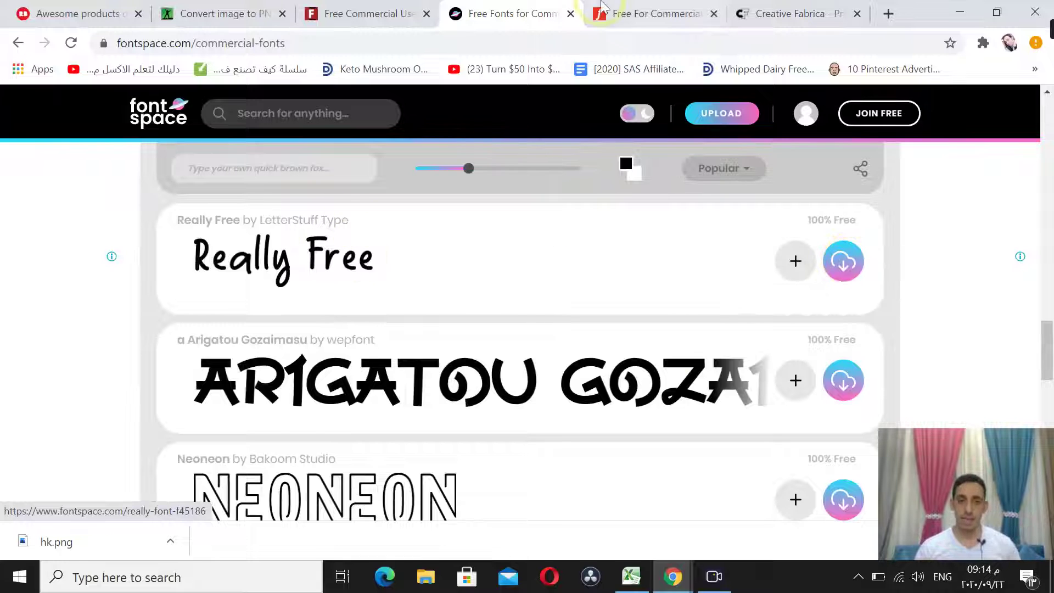
- Browse Font Meme's Free For Commercial Use fonts, such as Tree Shoots and Brushers Hands
left_click(648, 16)
scroll(131, 155, "up", 5)
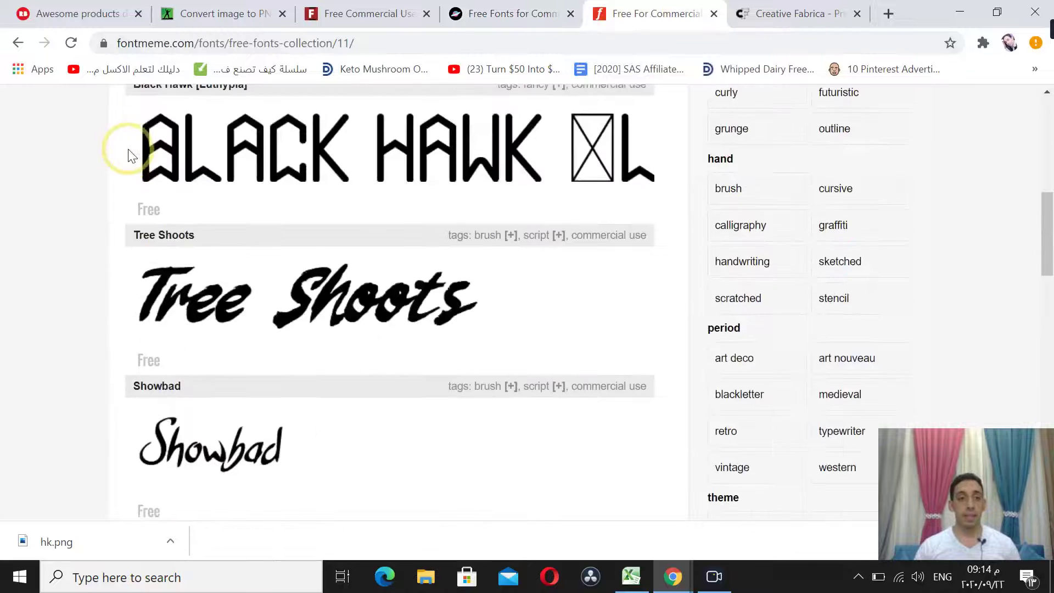
scroll(159, 192, "up", 3)
scroll(189, 231, "up", 4)
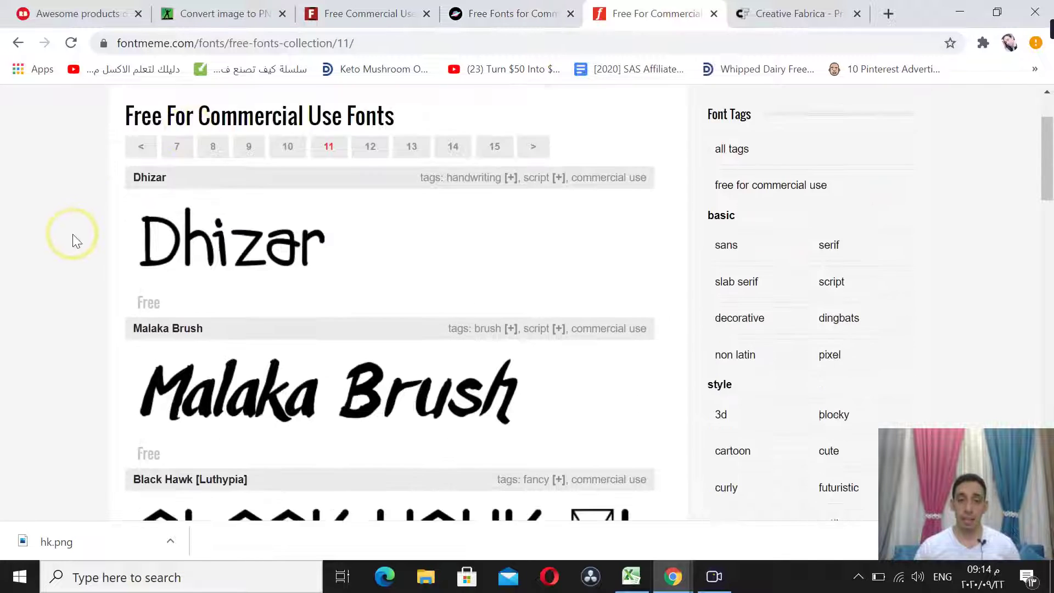
scroll(220, 242, "down", 1)
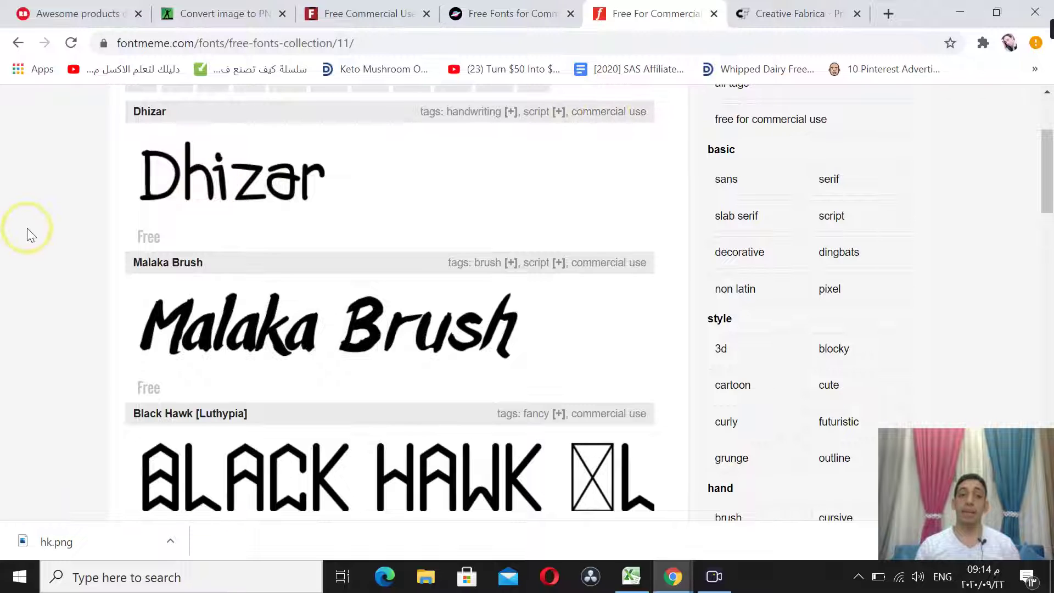
scroll(36, 237, "down", 2)
scroll(165, 236, "down", 4)
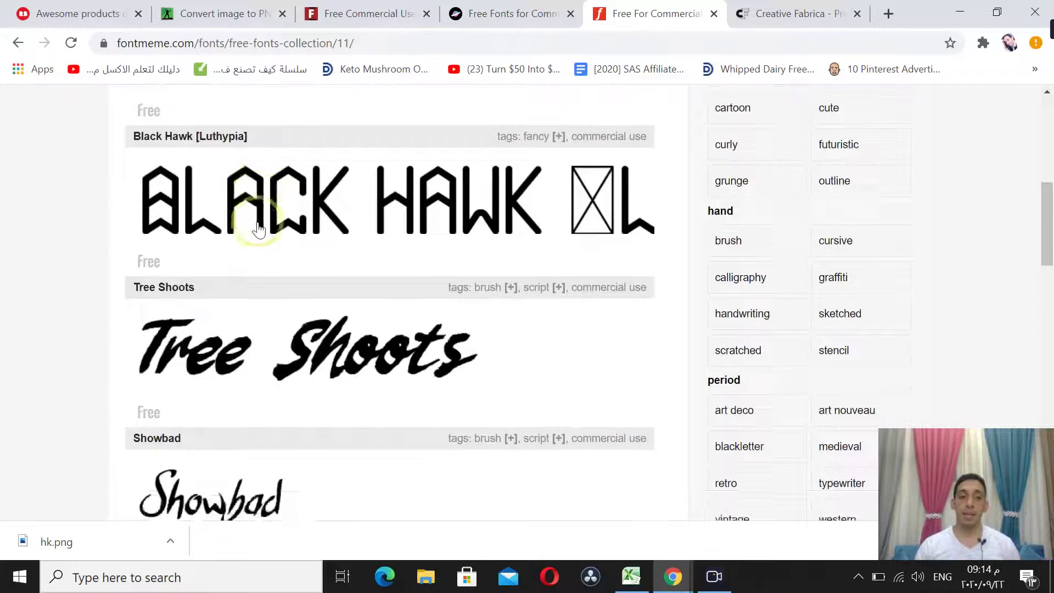
scroll(158, 227, "down", 5)
scroll(164, 230, "down", 4)
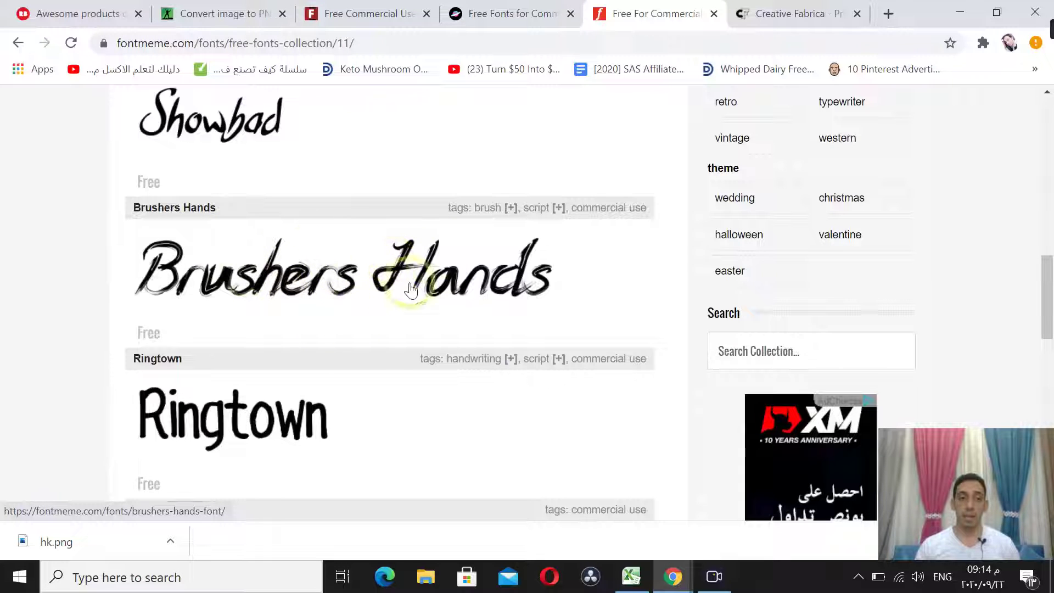
scroll(178, 316, "down", 6)
scroll(178, 316, "down", 6)
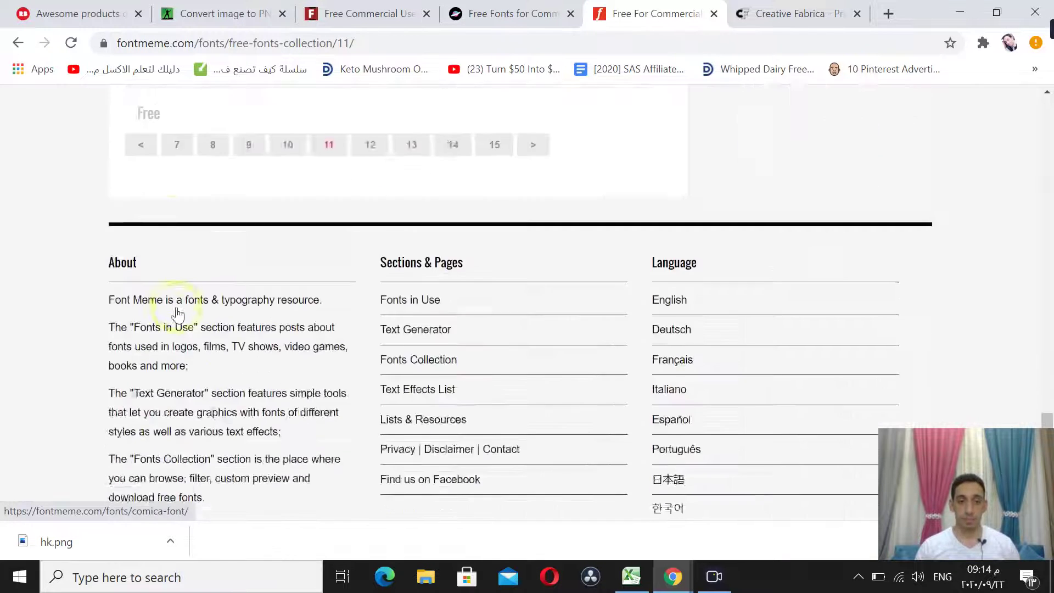
scroll(176, 307, "up", 2)
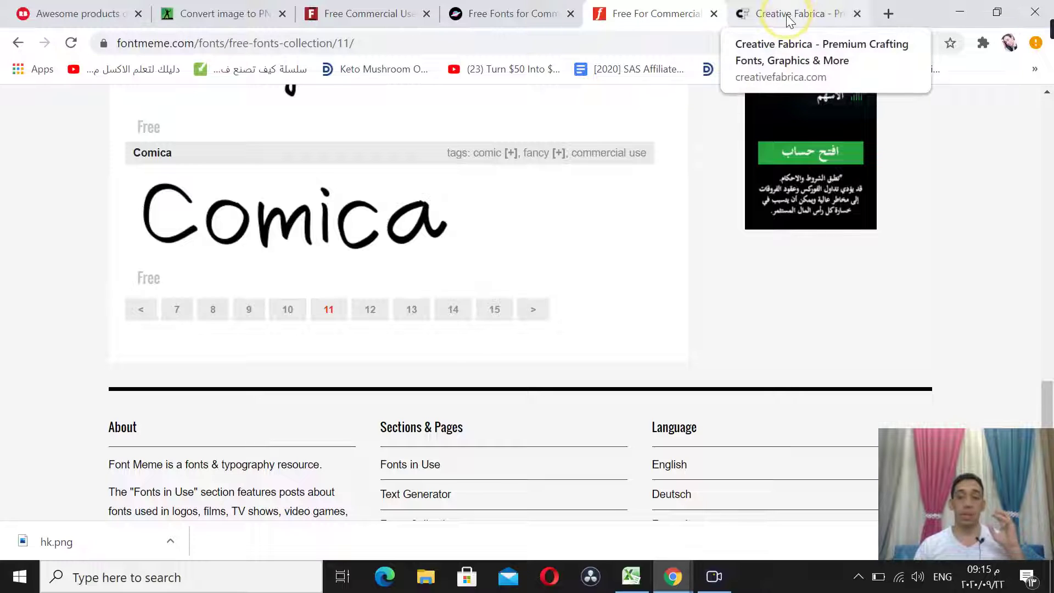
- Browse Creative Fabrica's free commercial-use fonts and open the Tahu script font's page
left_click(789, 17)
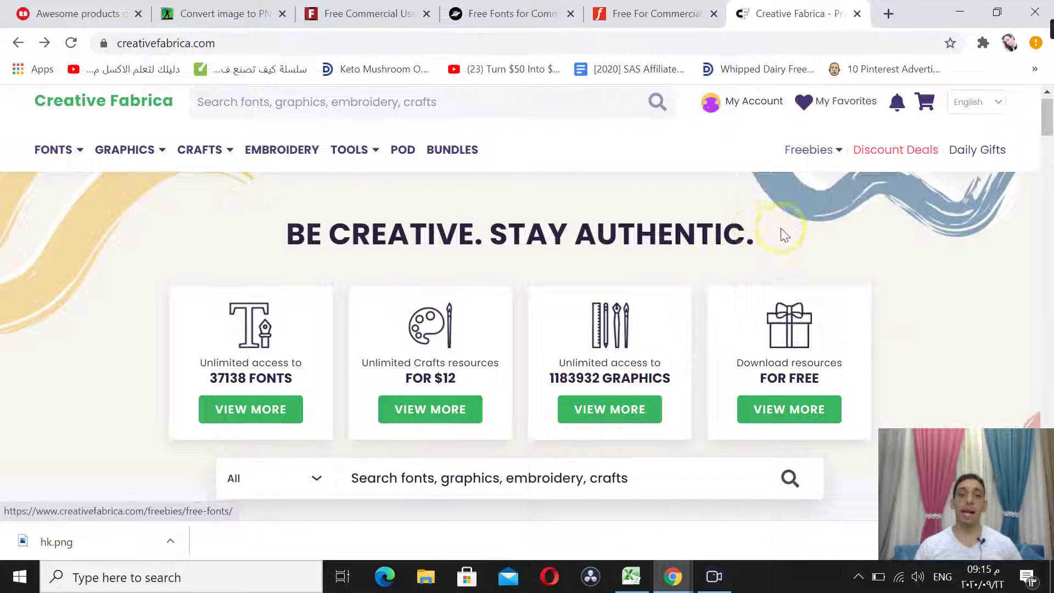
left_click(782, 219)
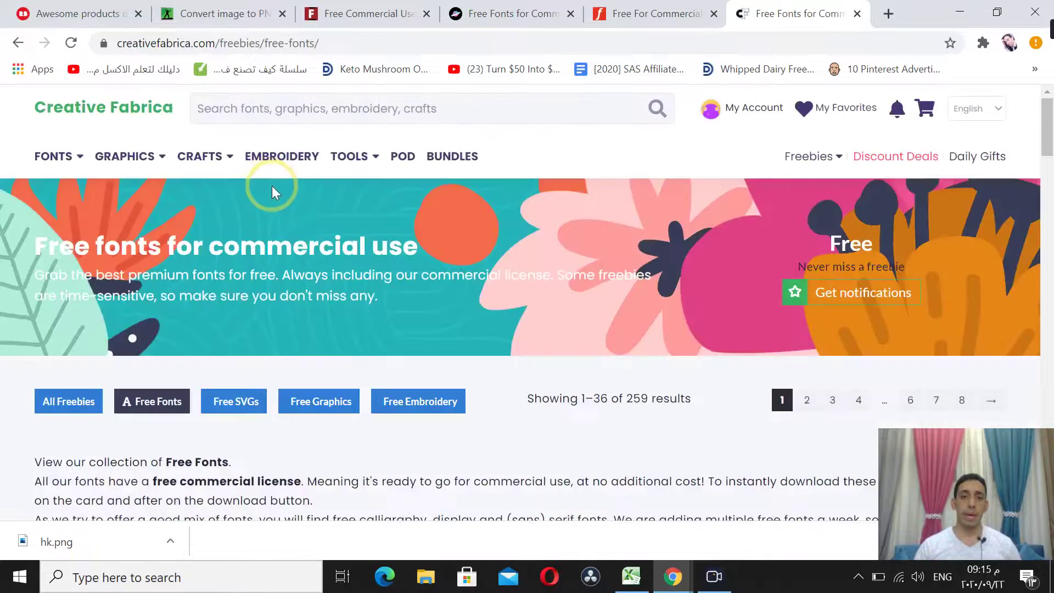
scroll(275, 193, "down", 8)
scroll(192, 228, "down", 1)
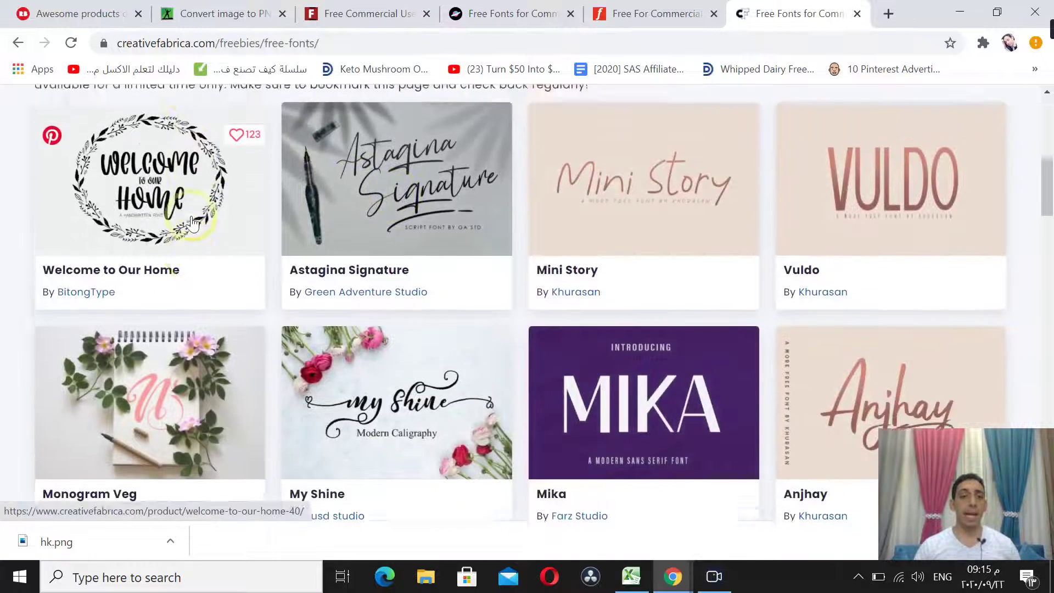
scroll(192, 228, "up", 1)
scroll(197, 222, "down", 2)
scroll(330, 226, "up", 2)
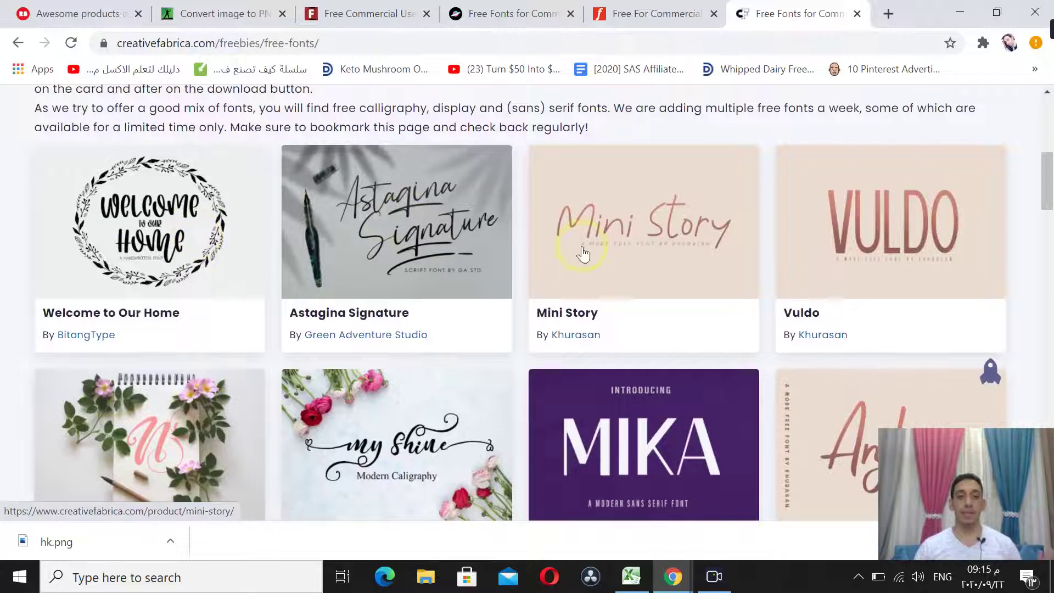
scroll(812, 165, "down", 3)
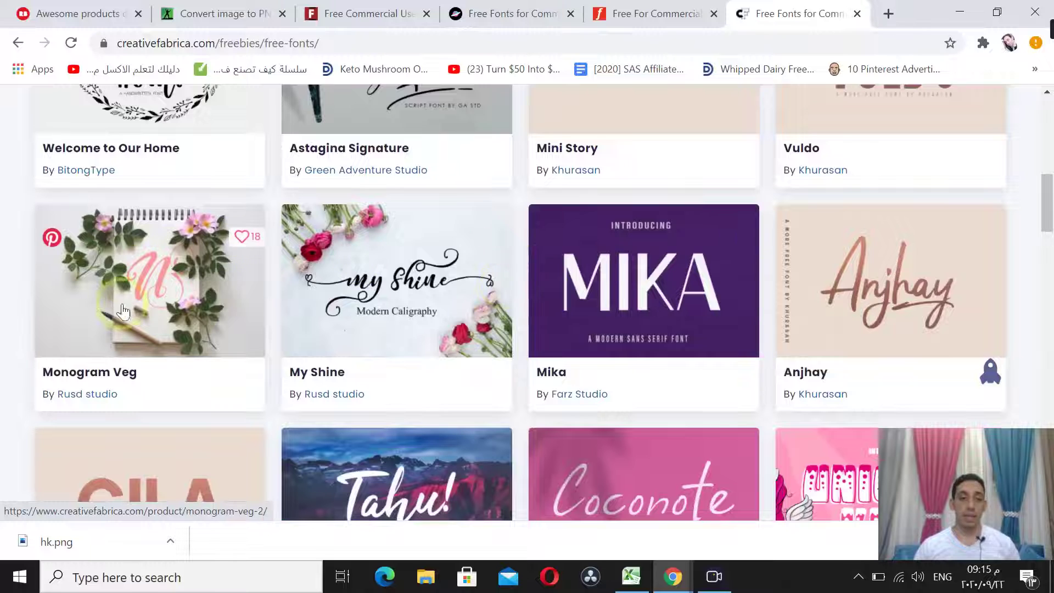
scroll(165, 329, "down", 4)
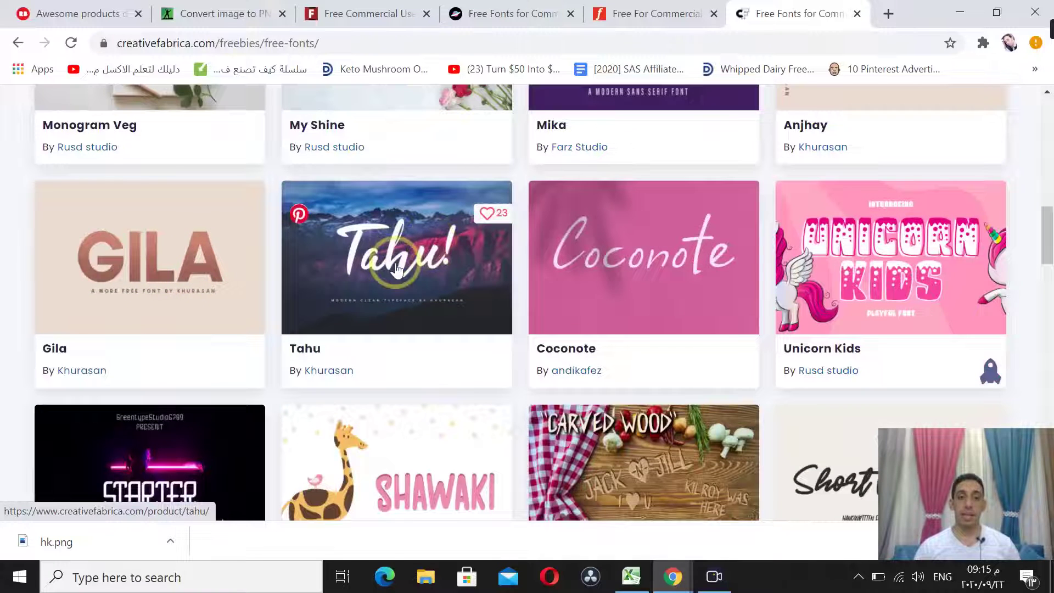
left_click(420, 261)
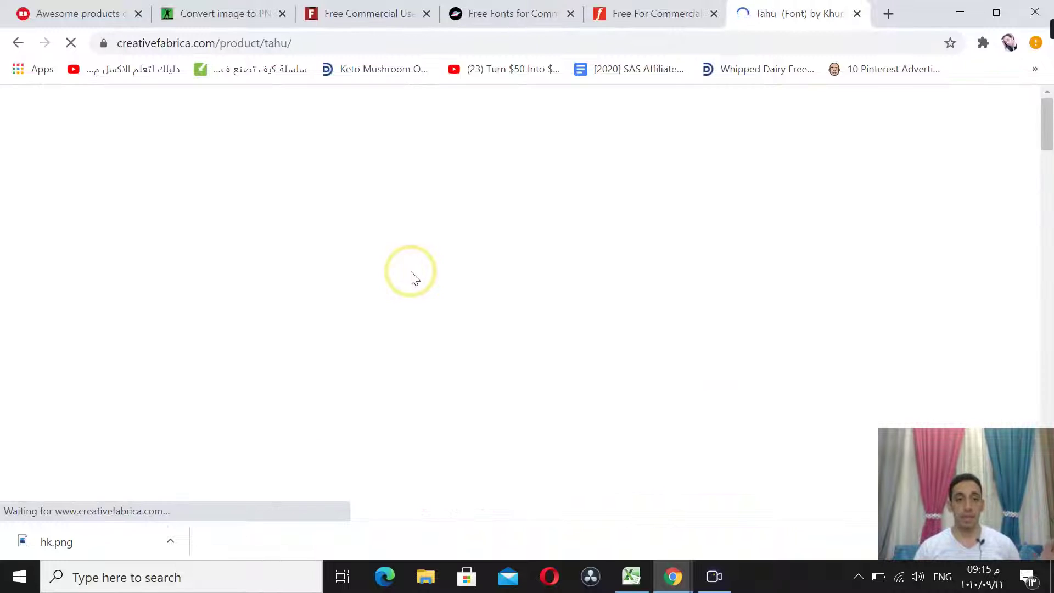
- Download Tahu-Script-5541196.zip from the free Tahu font product page
scroll(549, 253, "down", 3)
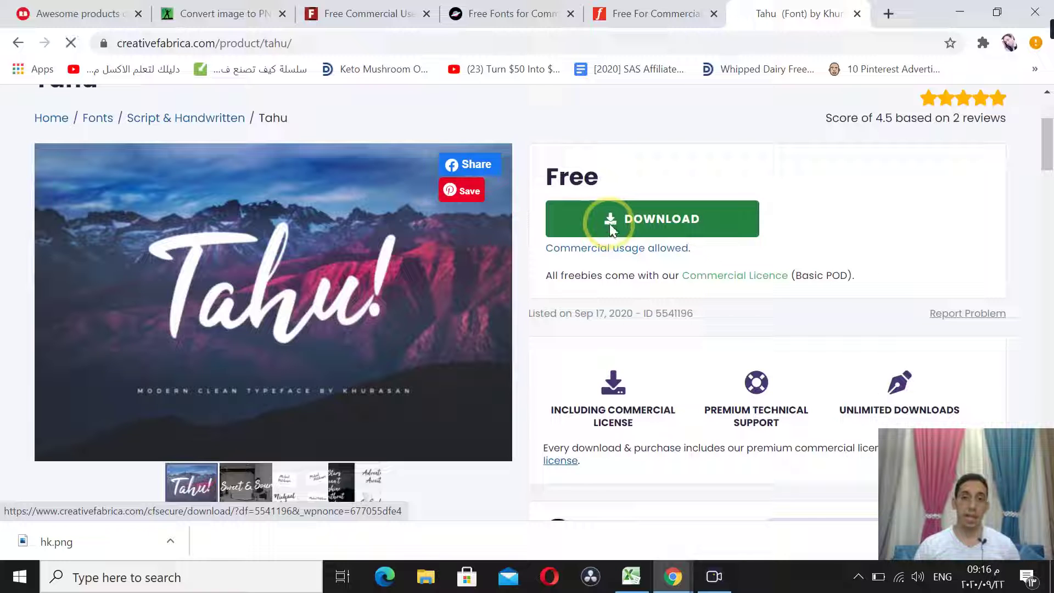
left_click(611, 229)
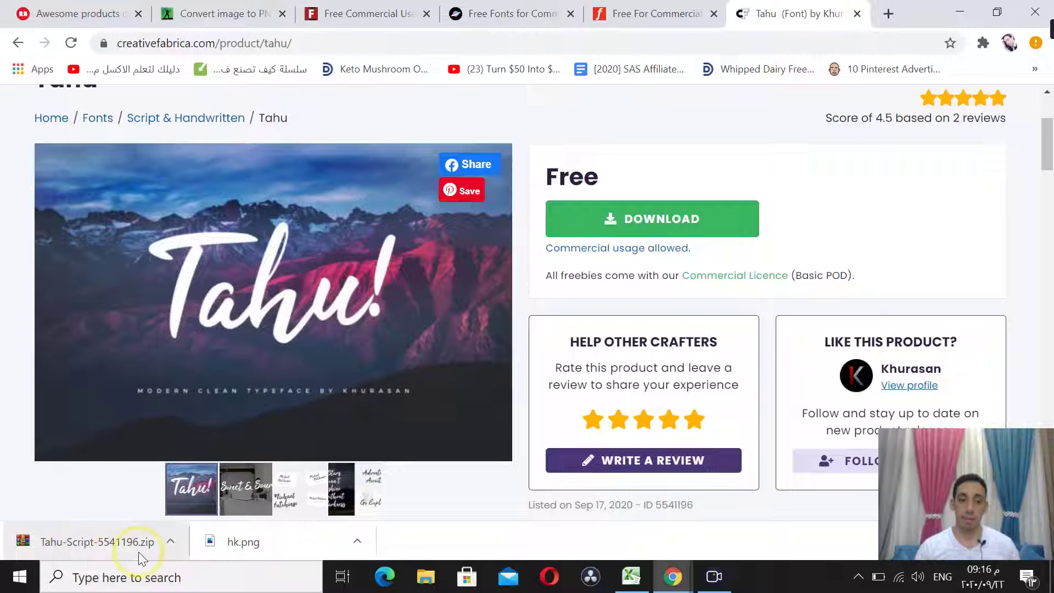
left_click(72, 543)
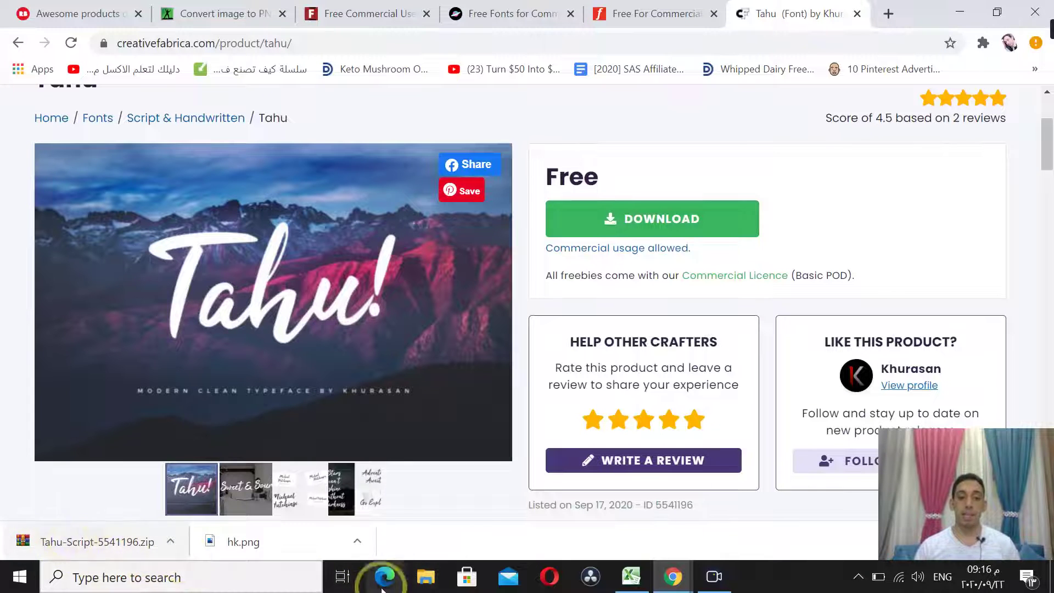
- Extract Tahu-Script-5541196.zip in Downloads and open the extracted folder
left_click(429, 574)
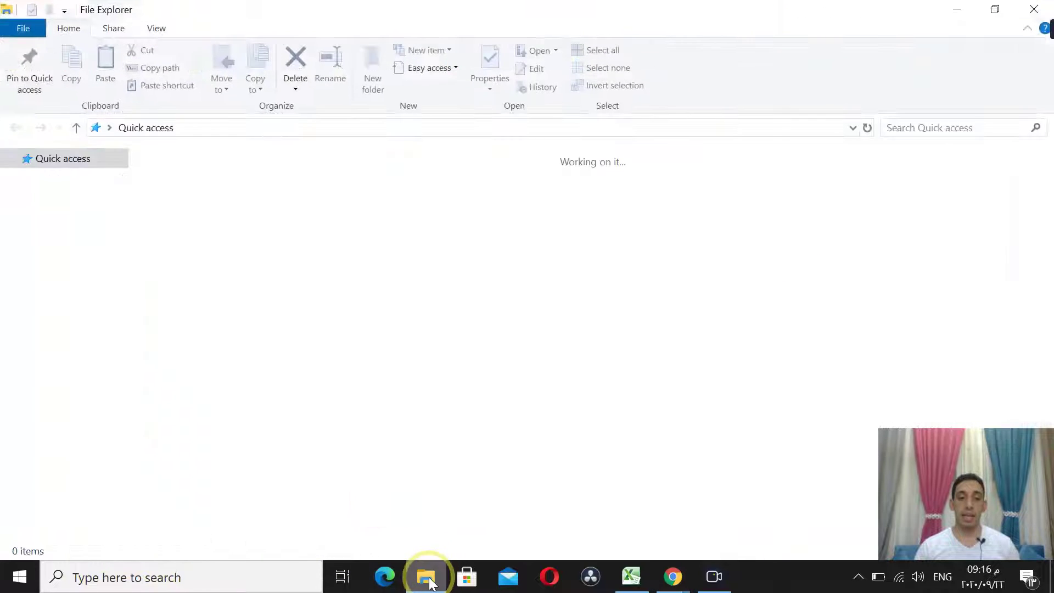
left_click(64, 208)
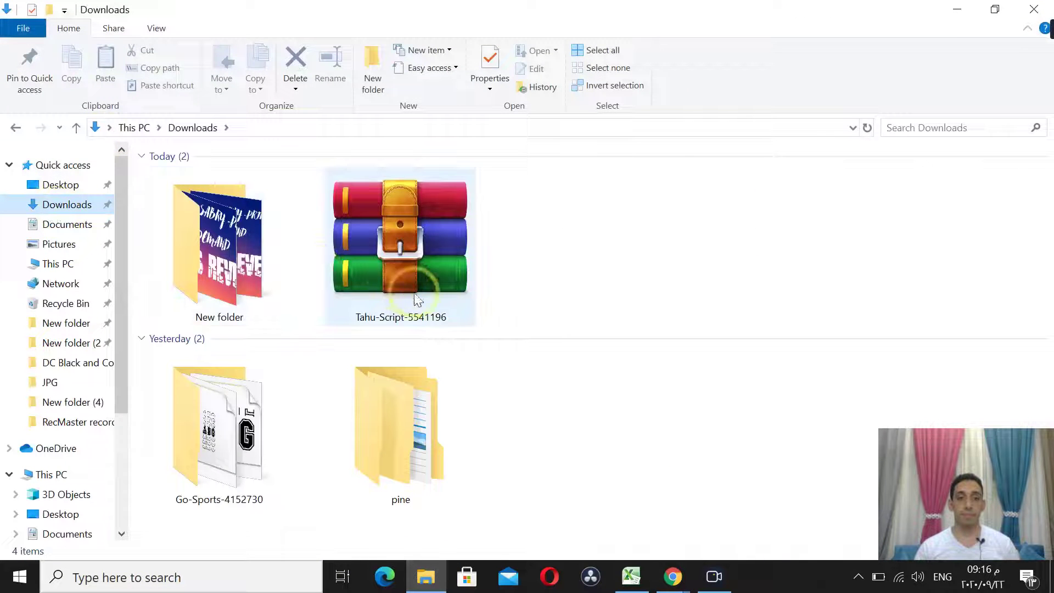
right_click(405, 248)
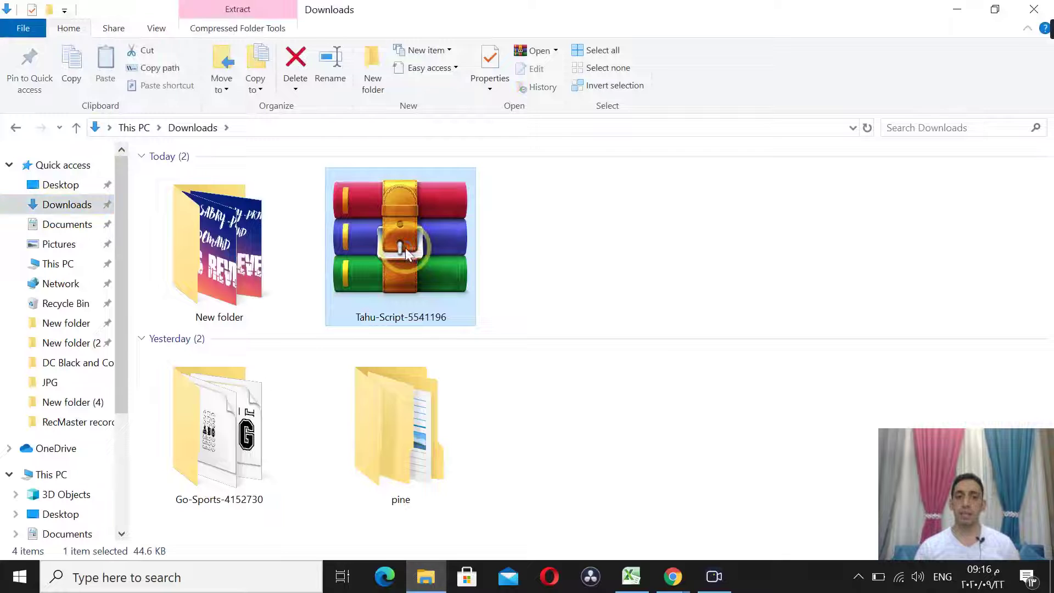
left_click(453, 264)
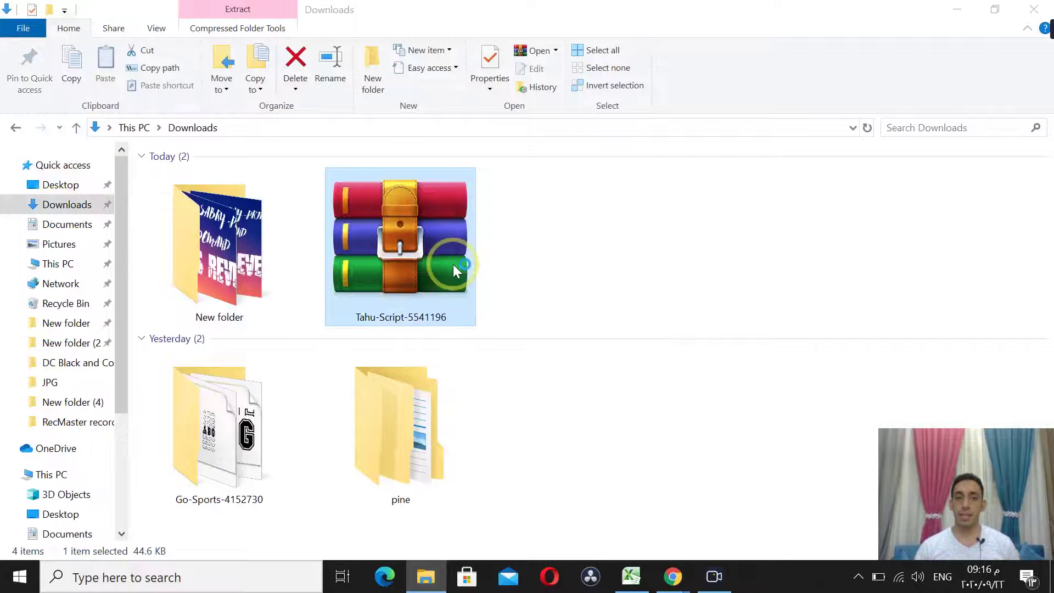
left_click(574, 449)
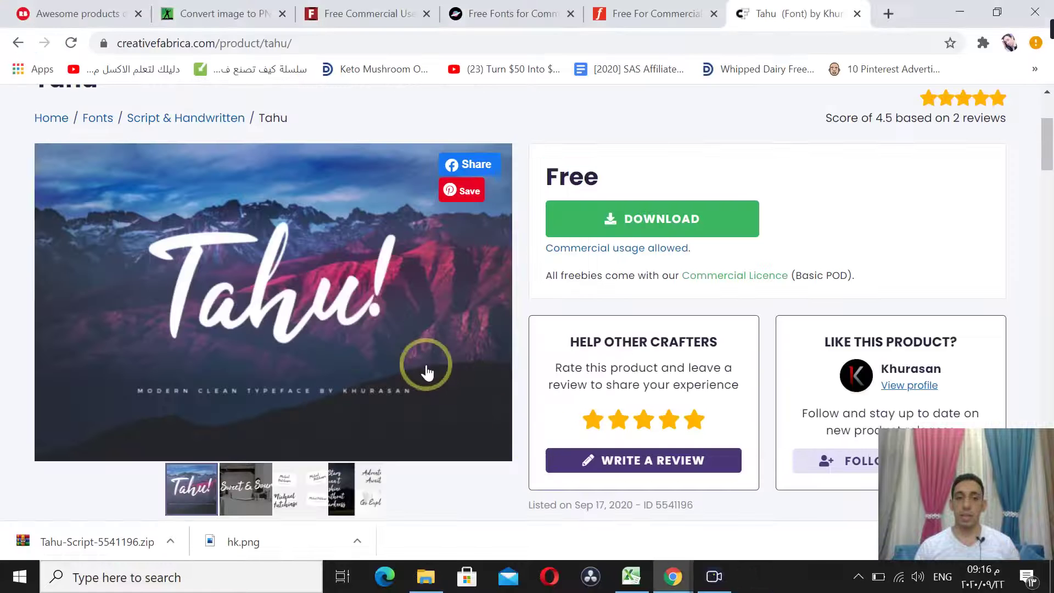
left_click(426, 577)
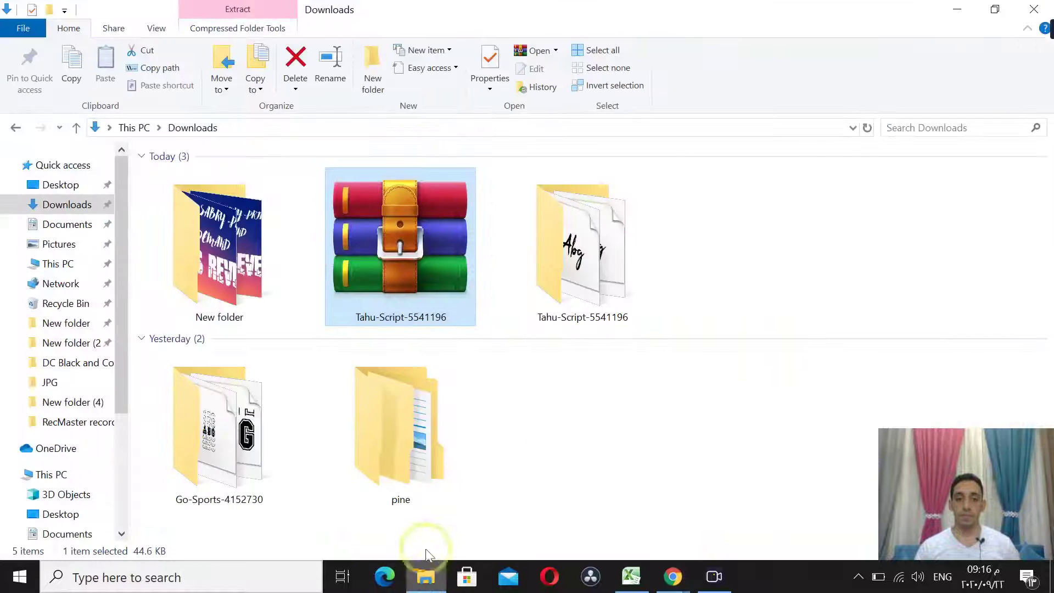
double_click(589, 272)
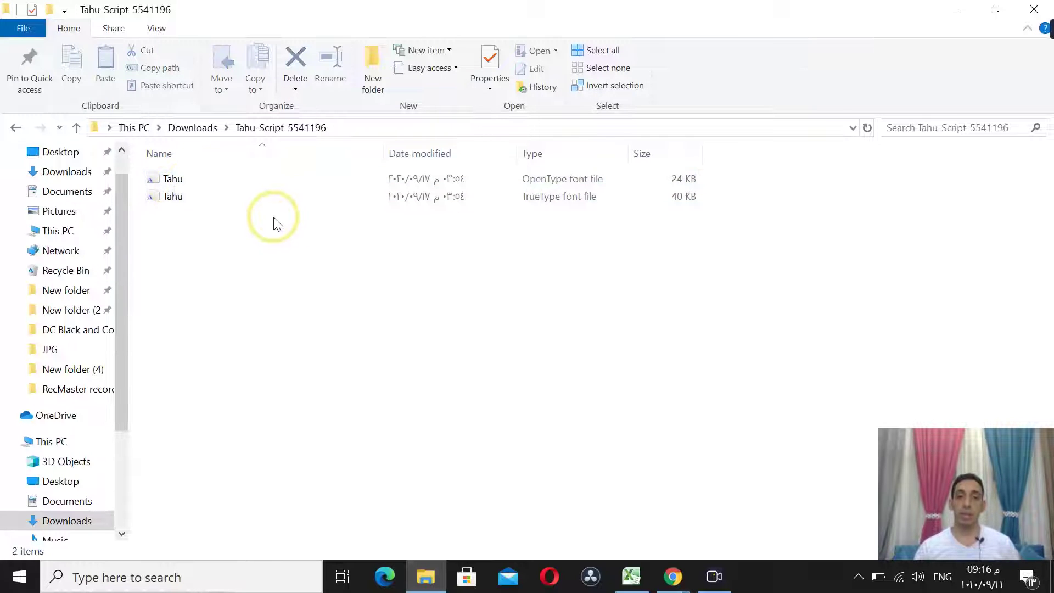
- Install the TrueType Tahu font file from the extracted folder
left_click(566, 199)
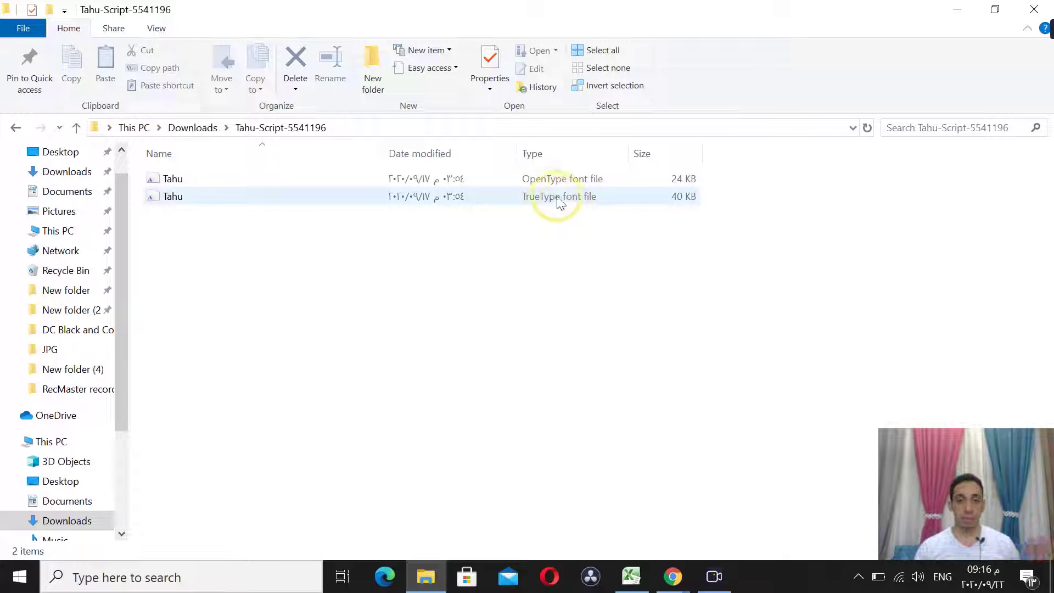
left_click(549, 181)
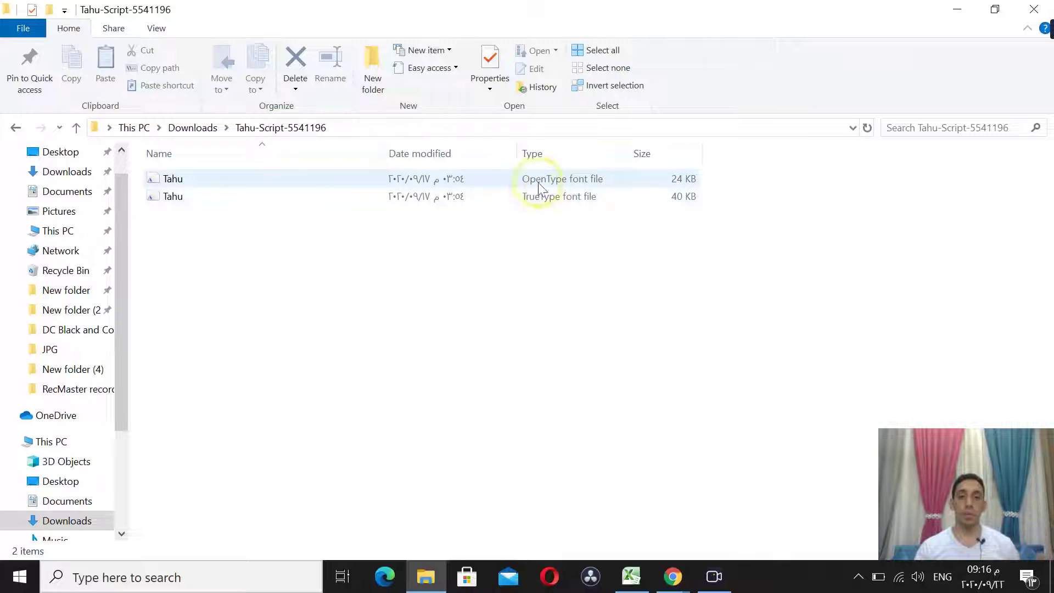
right_click(205, 174)
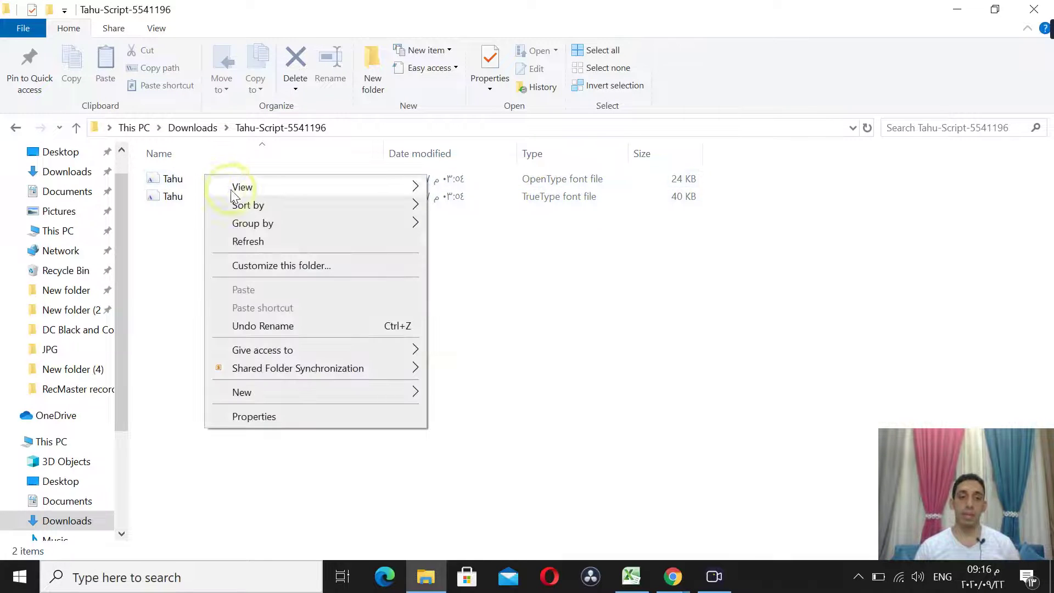
left_click(174, 299)
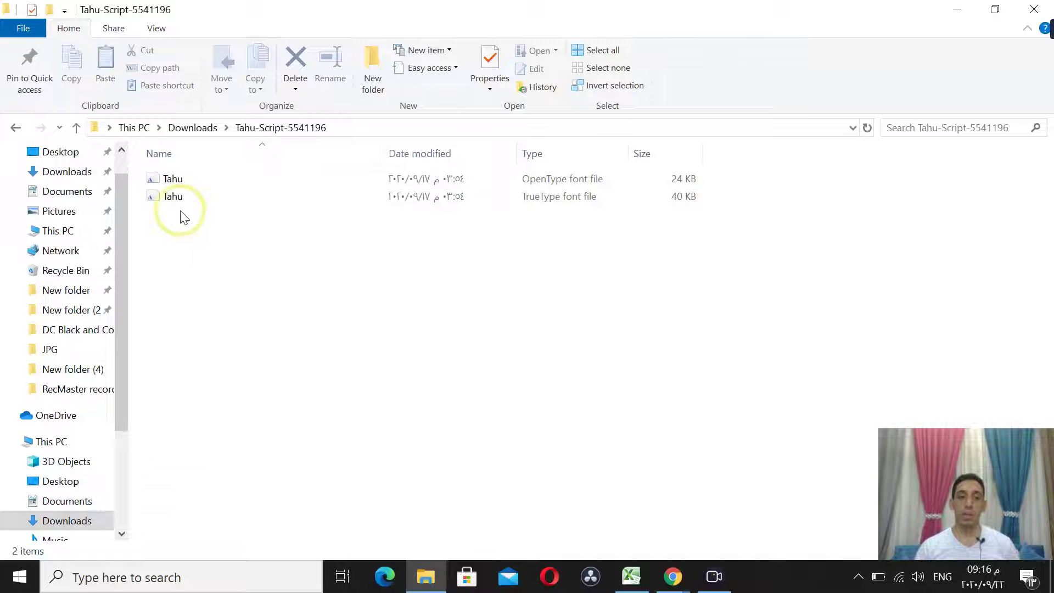
left_click(177, 199)
right_click(177, 199)
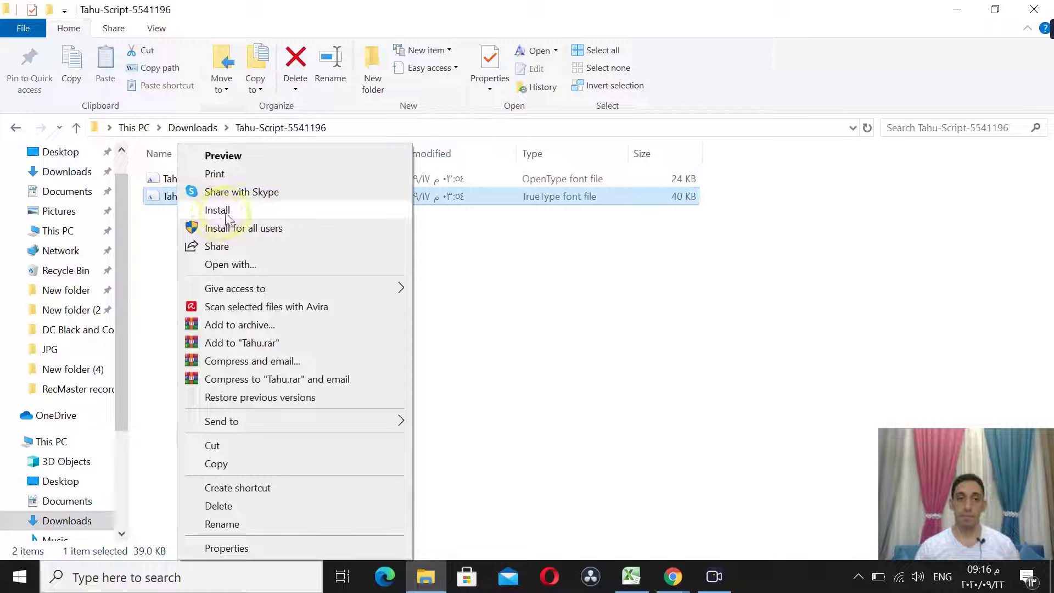
left_click(578, 300)
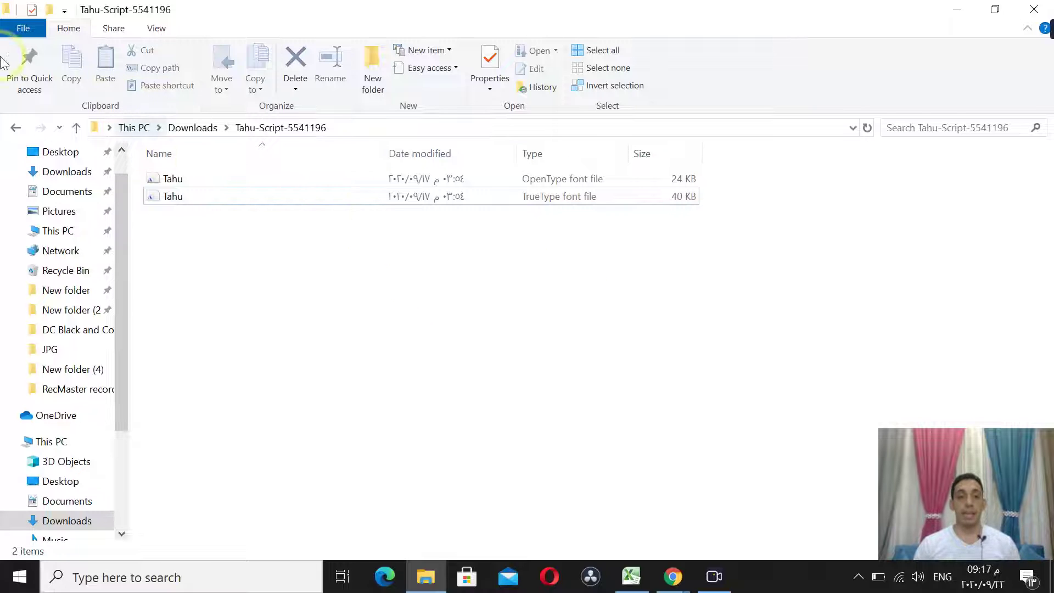
left_click(16, 129)
mouse_move(673, 578)
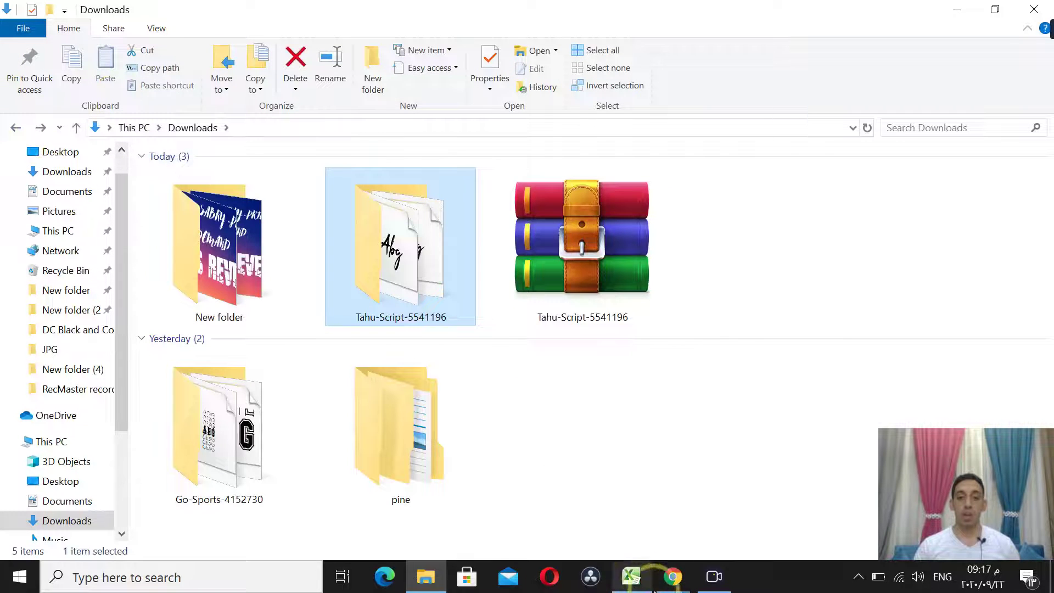
- Minimize Chrome and the Downloads window so the Windows desktop shows
left_click(607, 541)
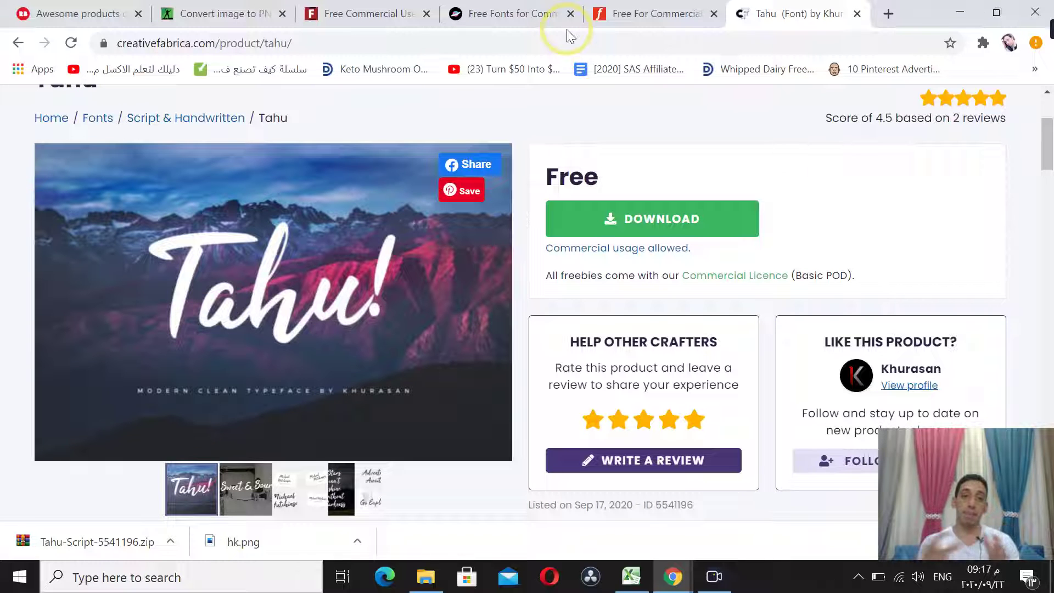
mouse_move(272, 302)
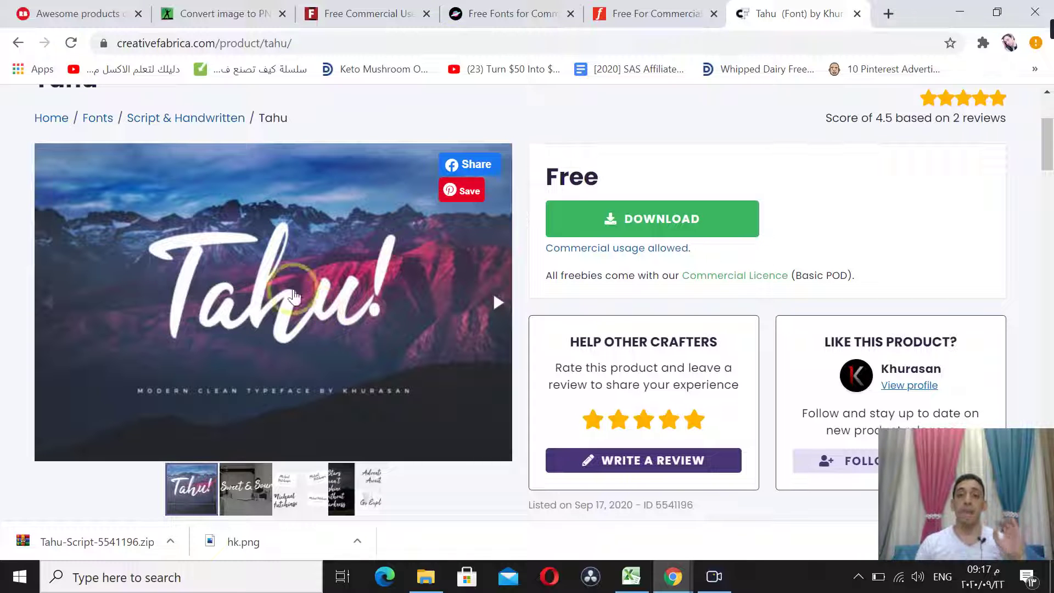
left_click(961, 13)
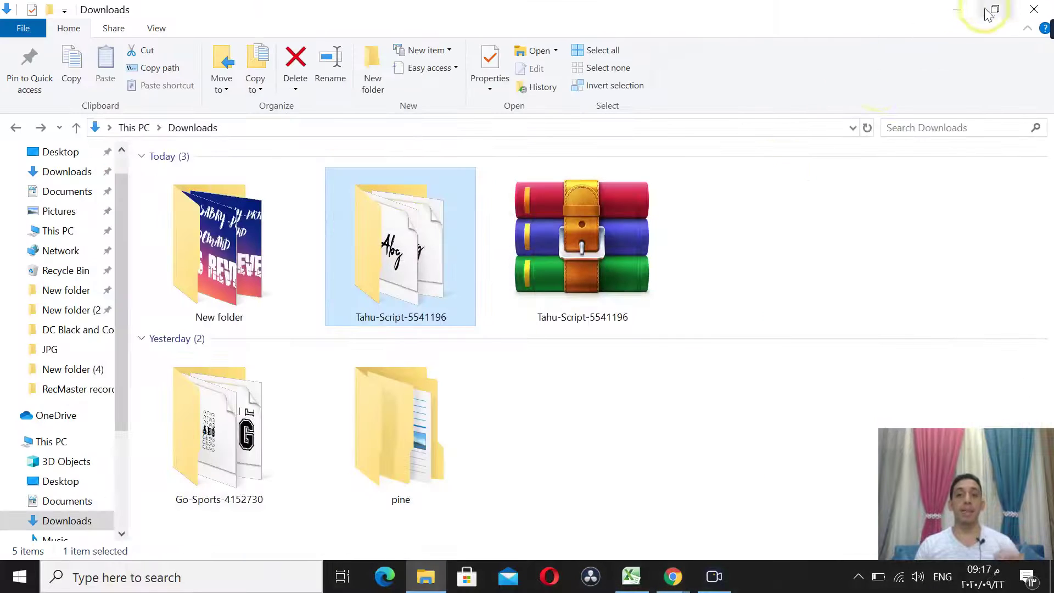
left_click(957, 9)
left_click(961, 11)
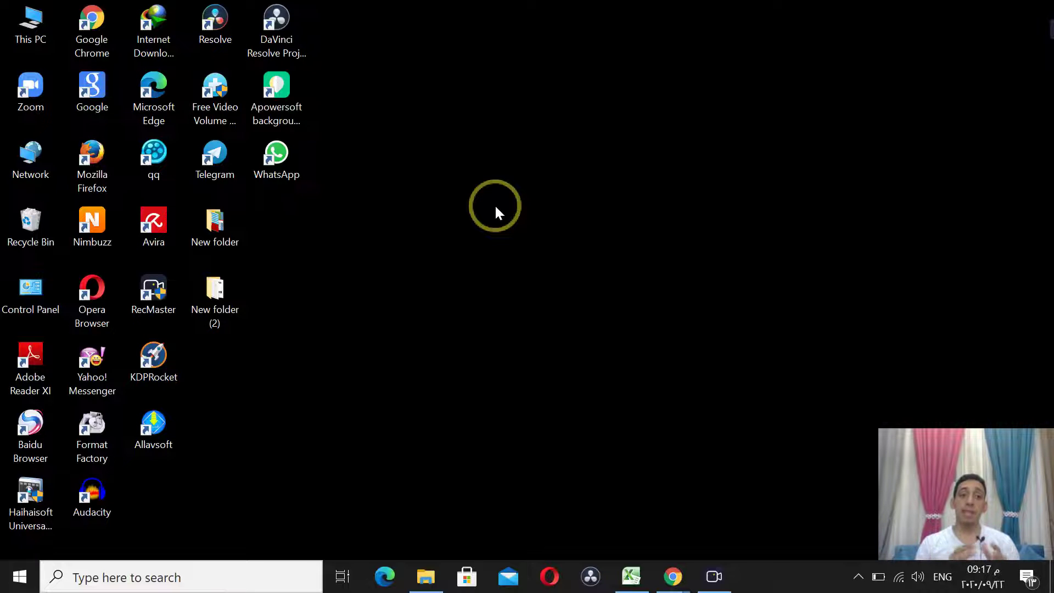
- Create 'New Microsoft PowerPoint Presentation' on the desktop and open it in PowerPoint
right_click(496, 208)
mouse_move(605, 394)
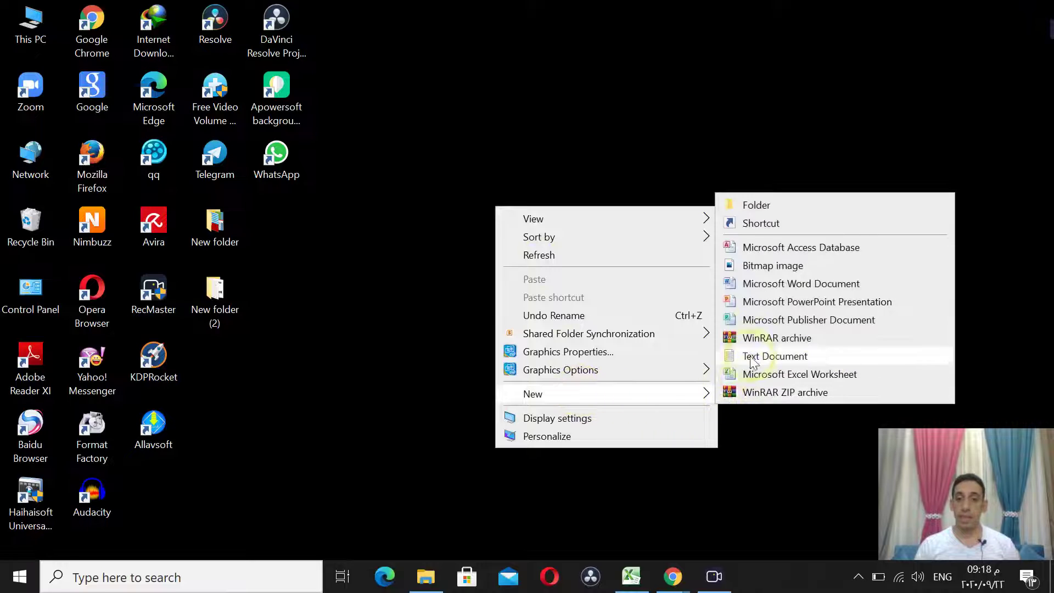
left_click(802, 306)
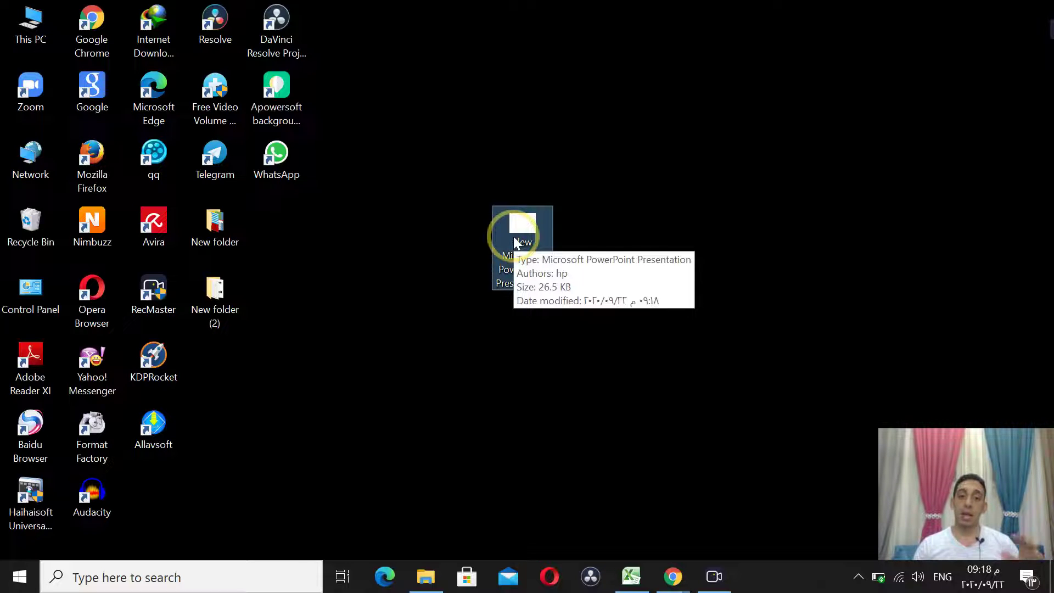
double_click(524, 230)
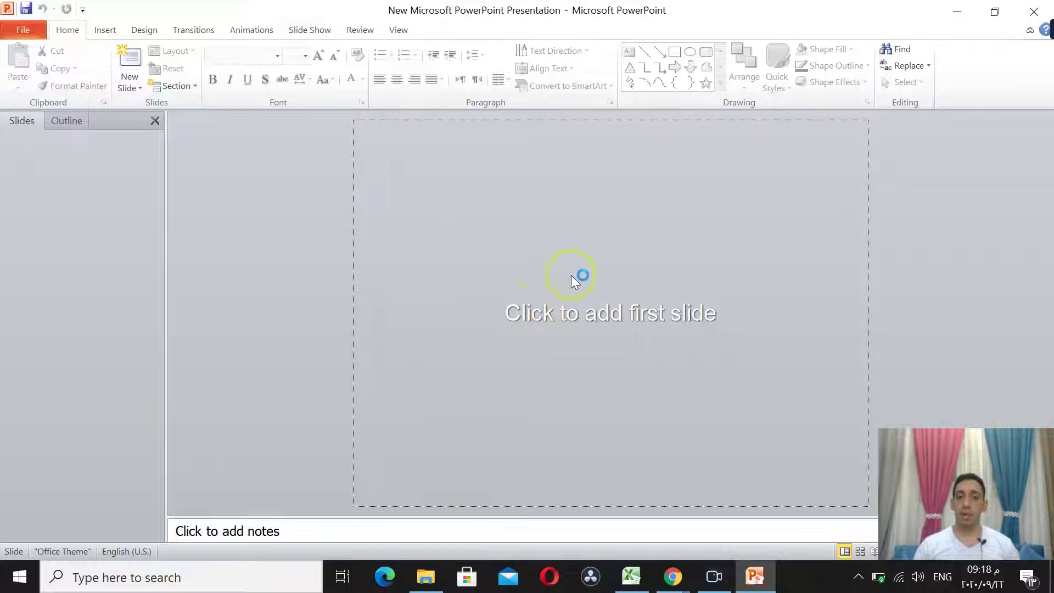
- Insert the first slide, then delete both its subtitle and title placeholders
left_click(603, 311)
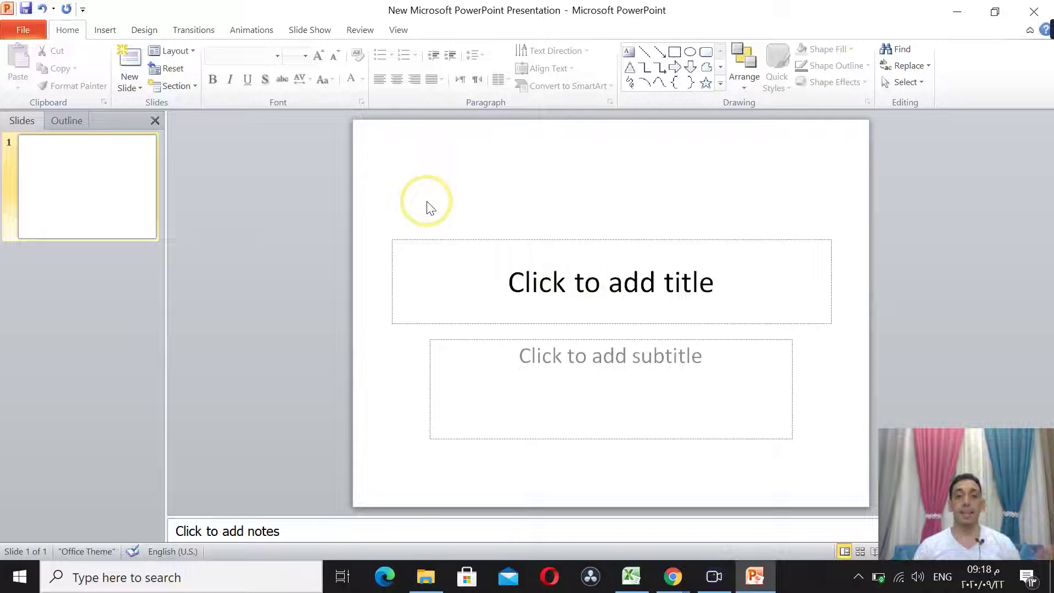
left_click(449, 242)
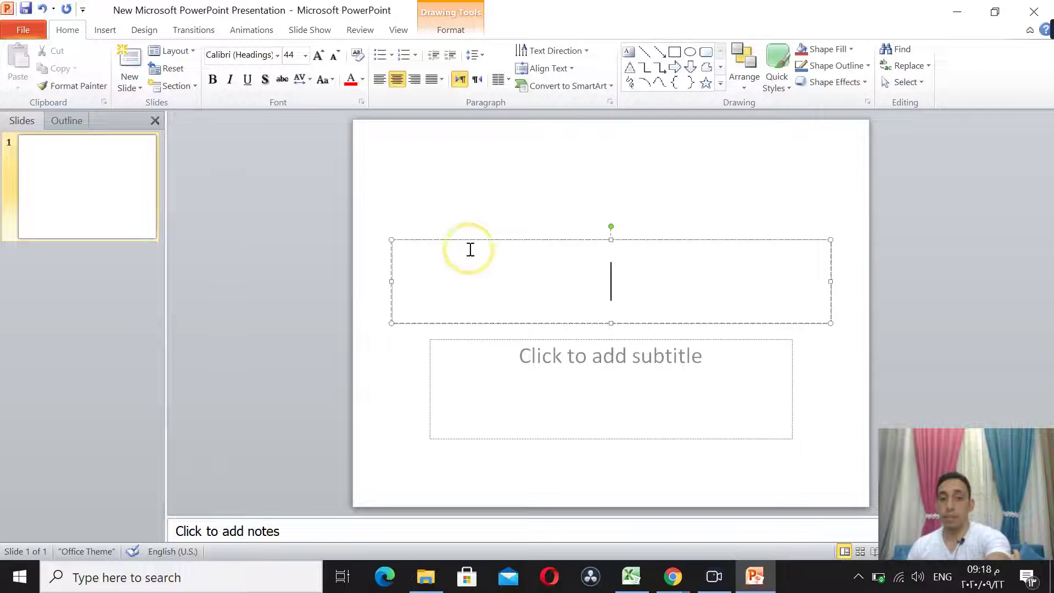
left_click(497, 339)
key("Delete")
left_click(479, 324)
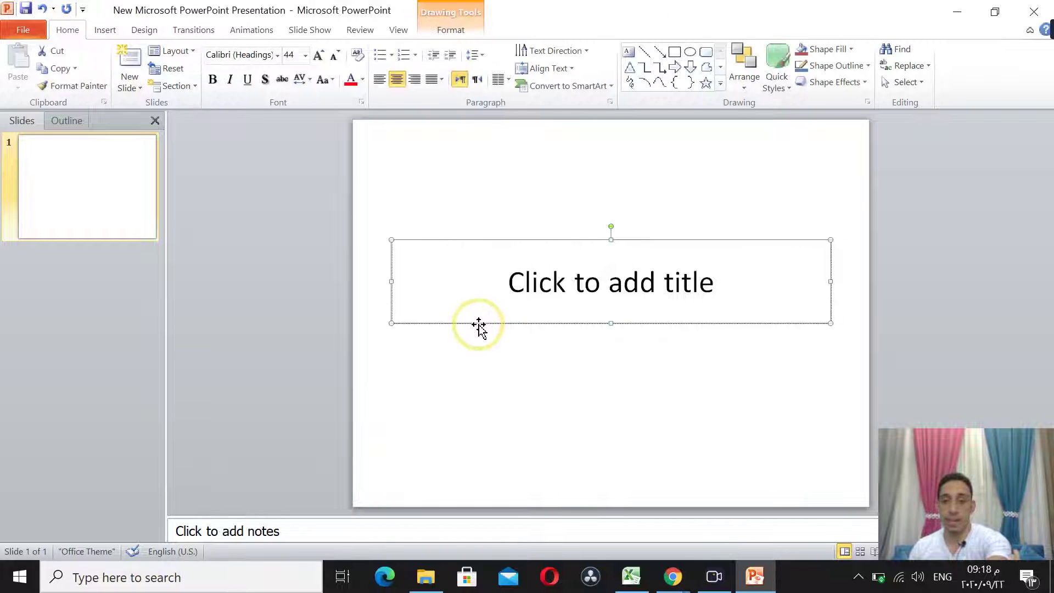
key("Delete")
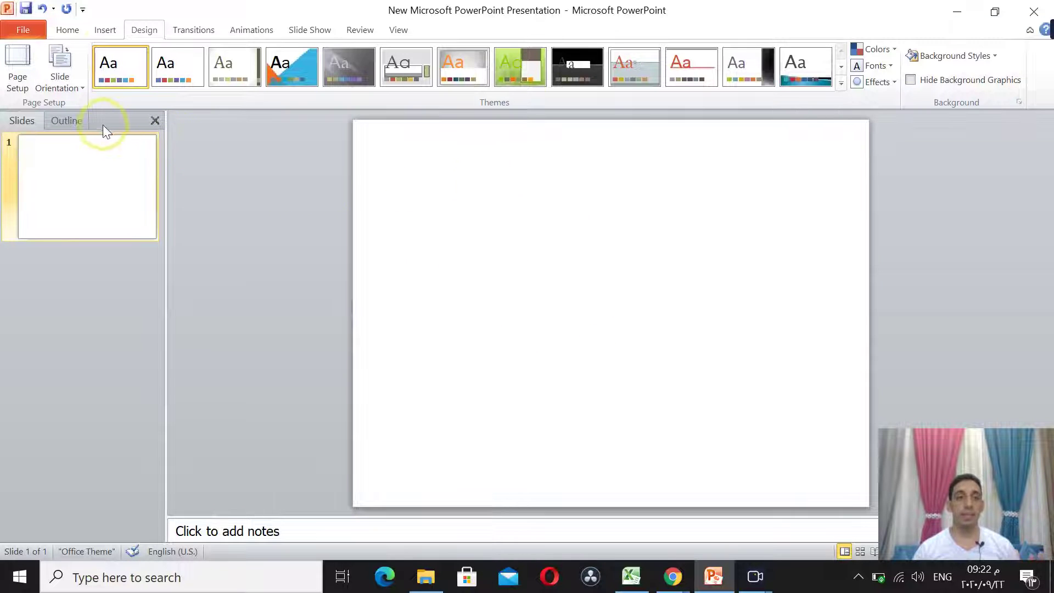
- Check the current slide size of 10 by 7.5 inches, then return to the Tahu font page in Chrome
left_click(17, 65)
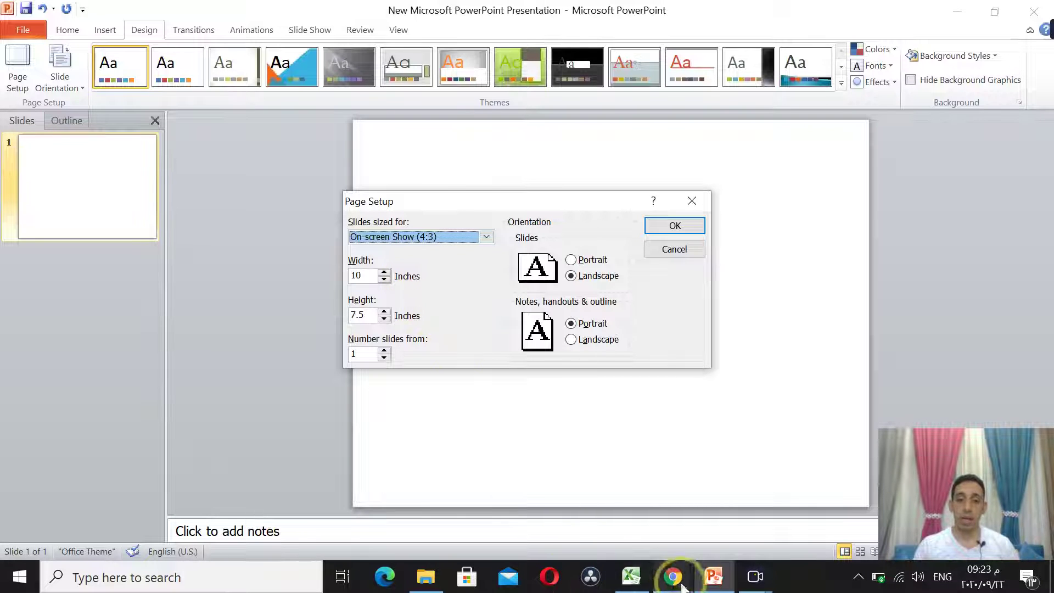
mouse_move(673, 576)
left_click(576, 497)
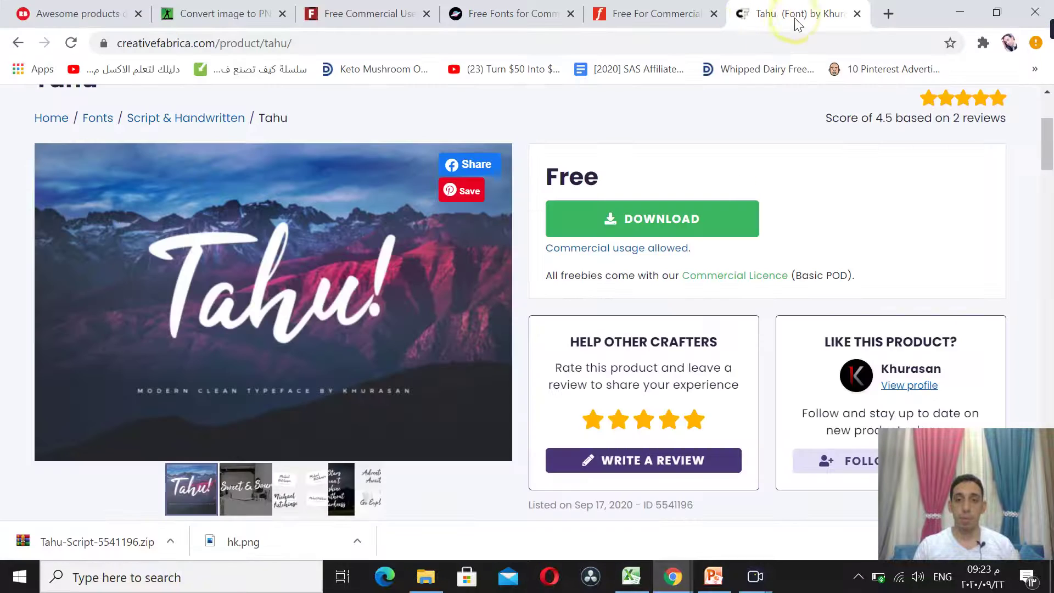
- Search Google for 'convert pixels to inches' in a new tab
left_click(888, 13)
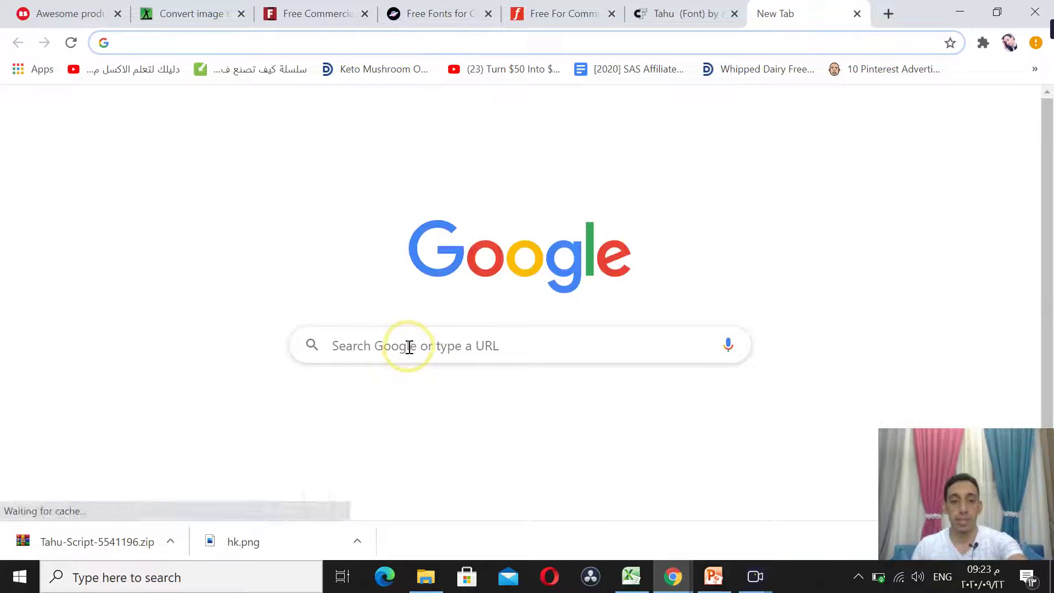
left_click(409, 347)
type("con")
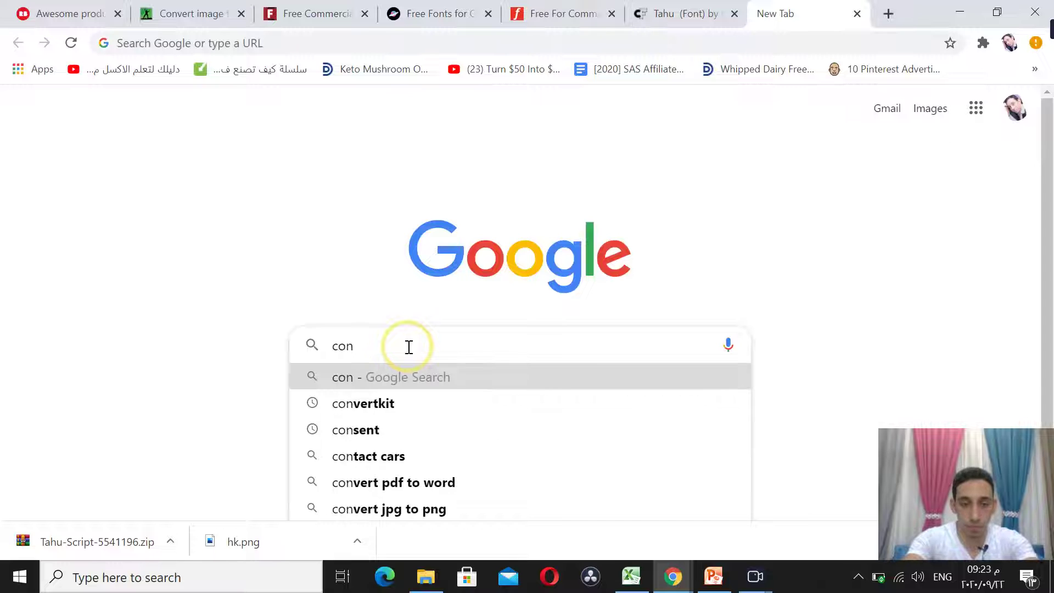
type("very")
key("BackSpace")
type("t")
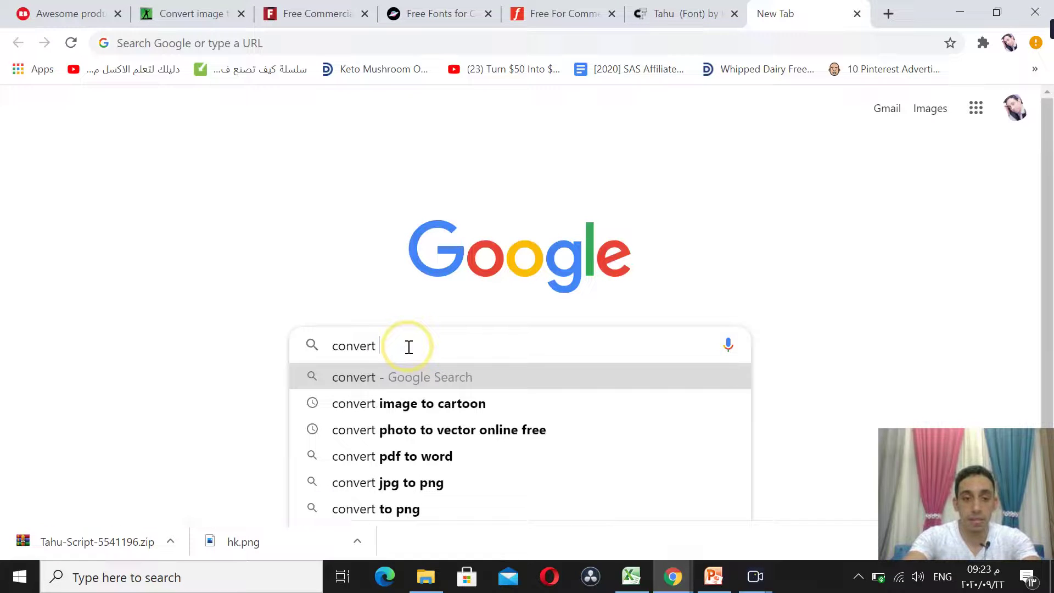
type(" pix")
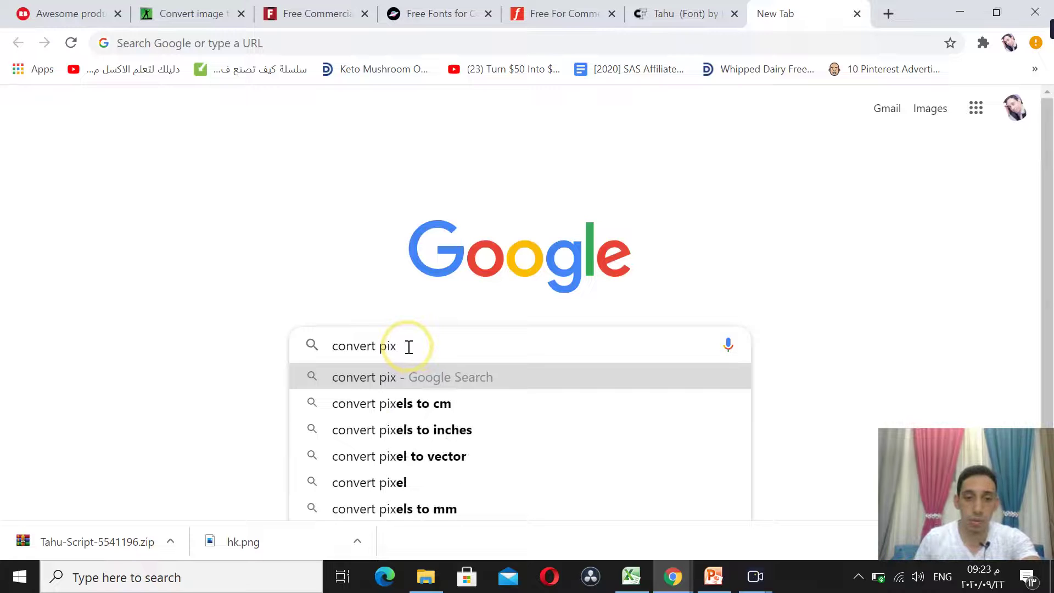
left_click(451, 432)
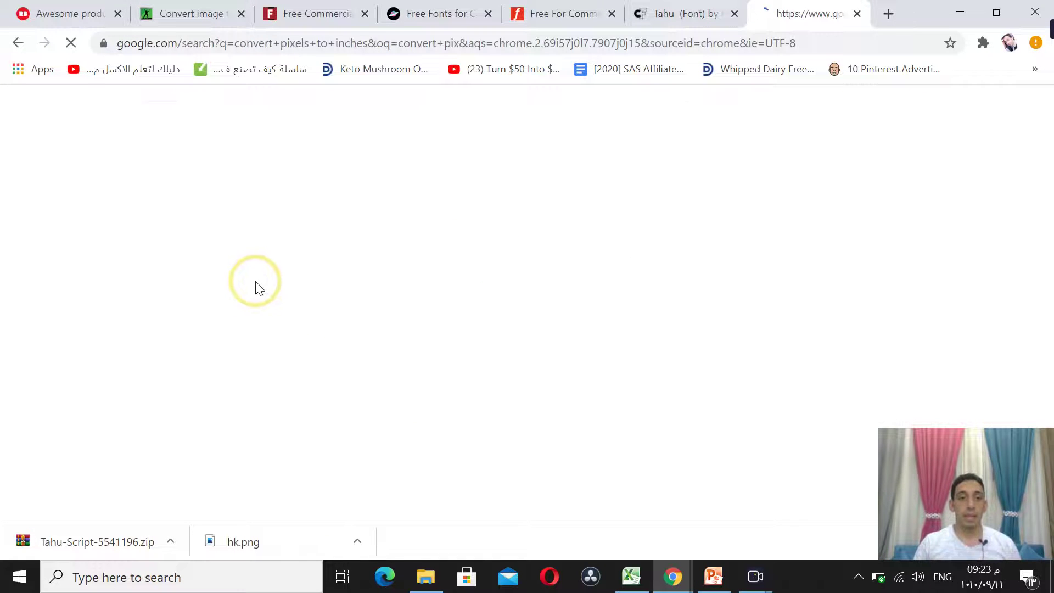
scroll(269, 340, "down", 3)
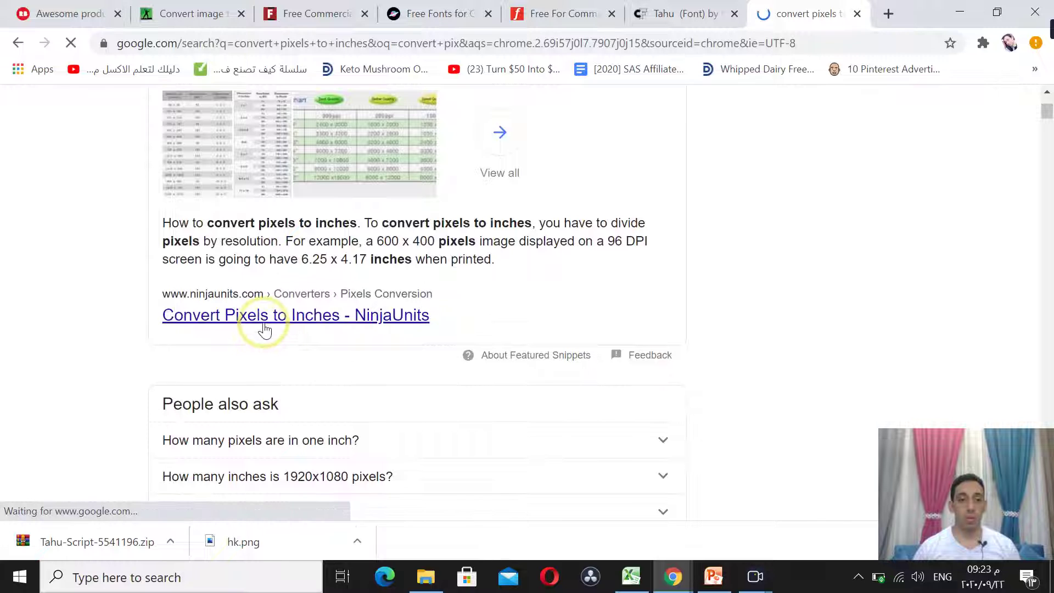
scroll(264, 327, "down", 3)
scroll(258, 308, "down", 4)
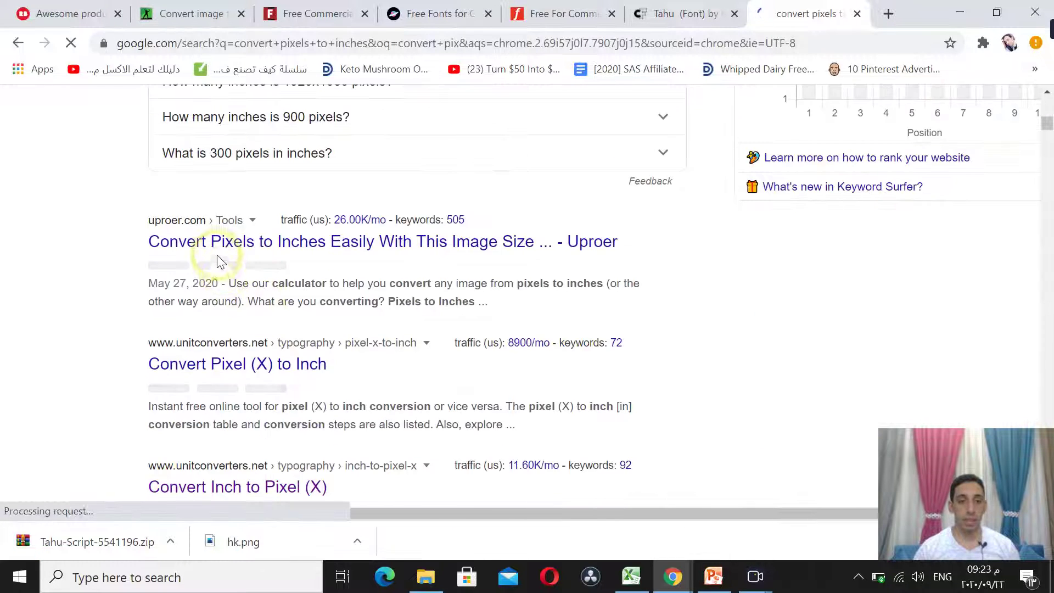
scroll(216, 258, "down", 5)
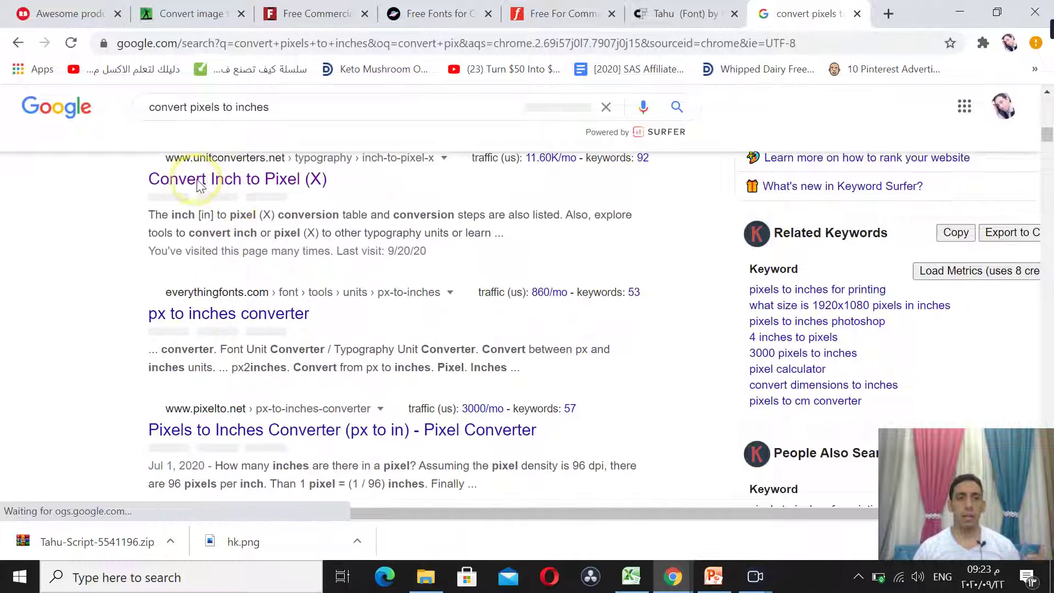
- On UnitConverters.net, convert 5000 pixels to inches (52.083333333)
left_click(241, 184)
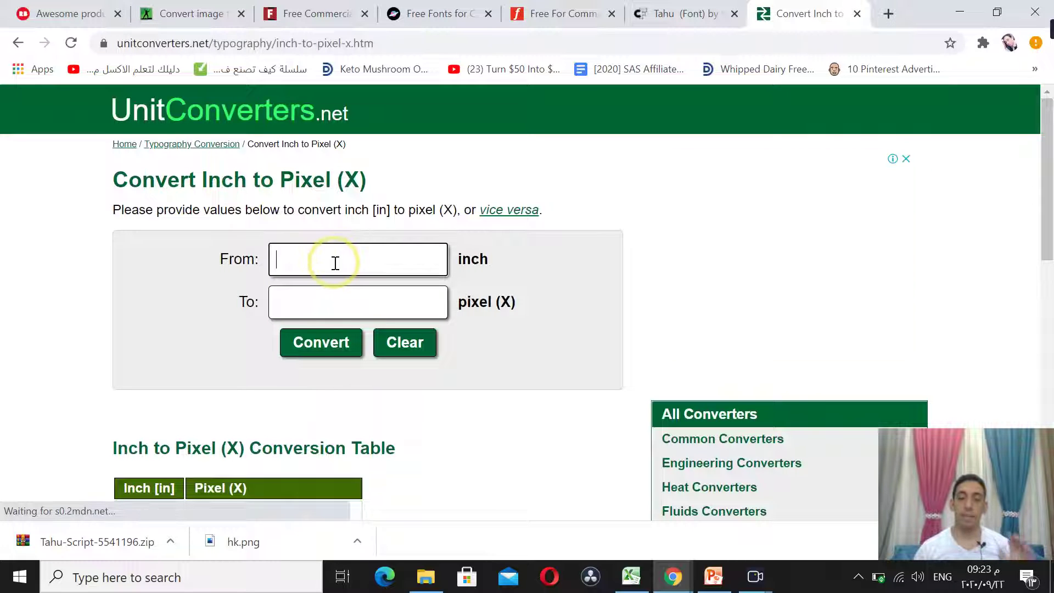
left_click(324, 305)
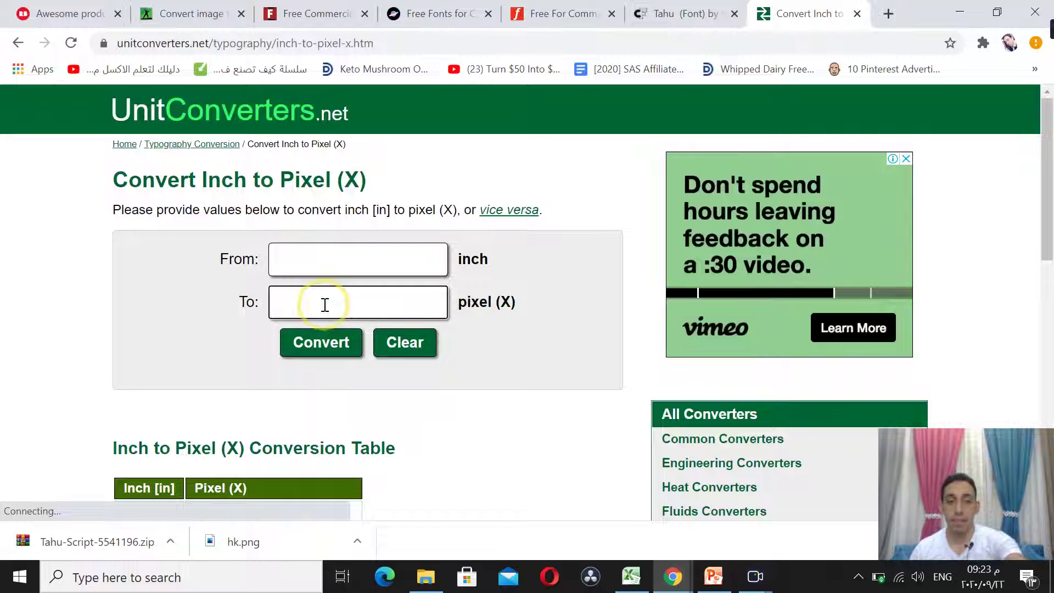
type("5000")
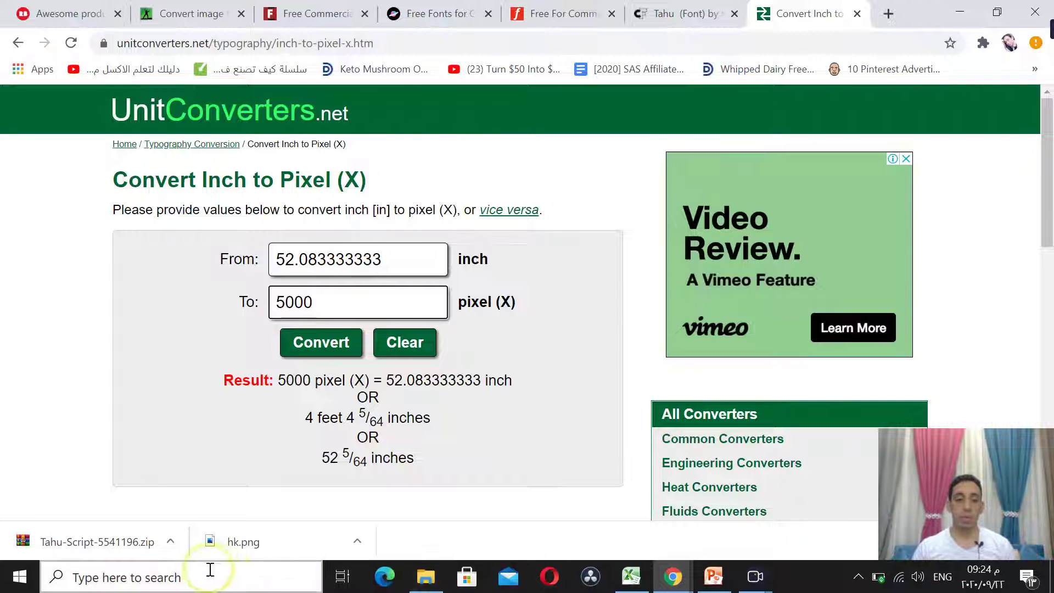
- Close the slide size settings, minimize Chrome and PowerPoint, and open Control Panel from Windows search
left_click(960, 11)
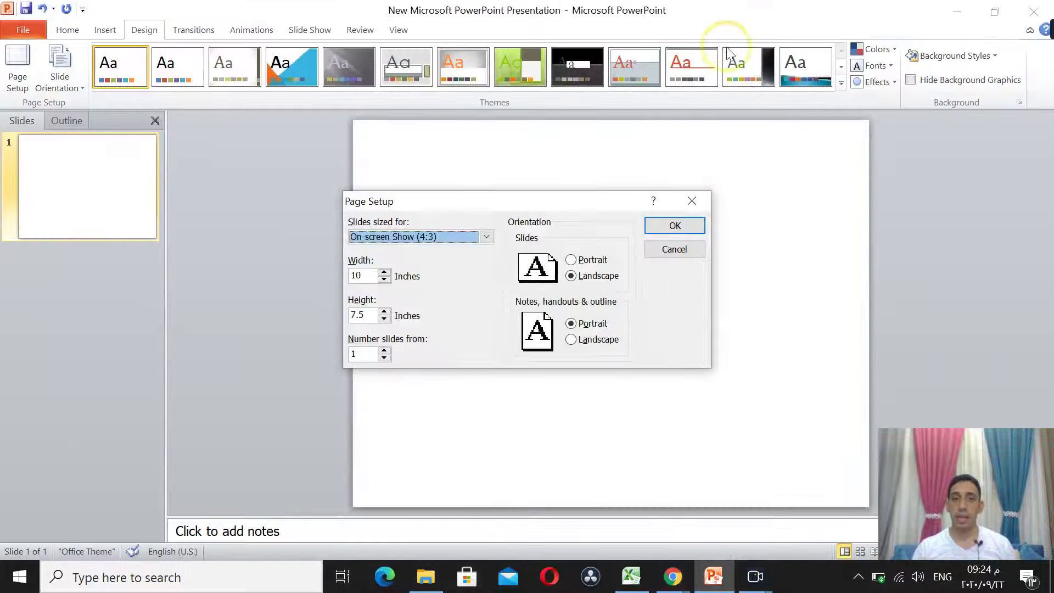
left_click(692, 201)
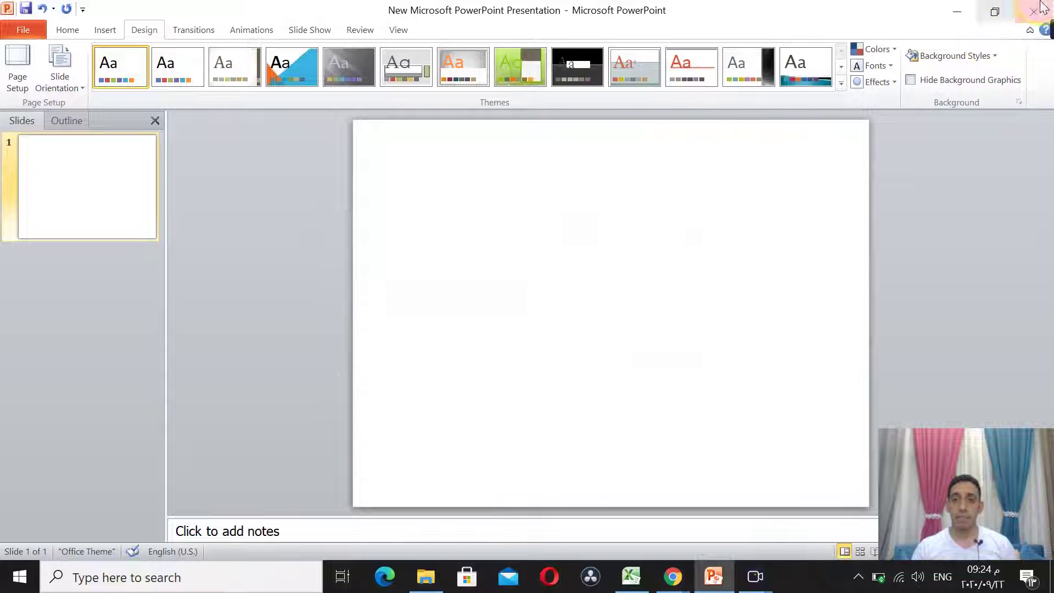
left_click(957, 11)
left_click(128, 577)
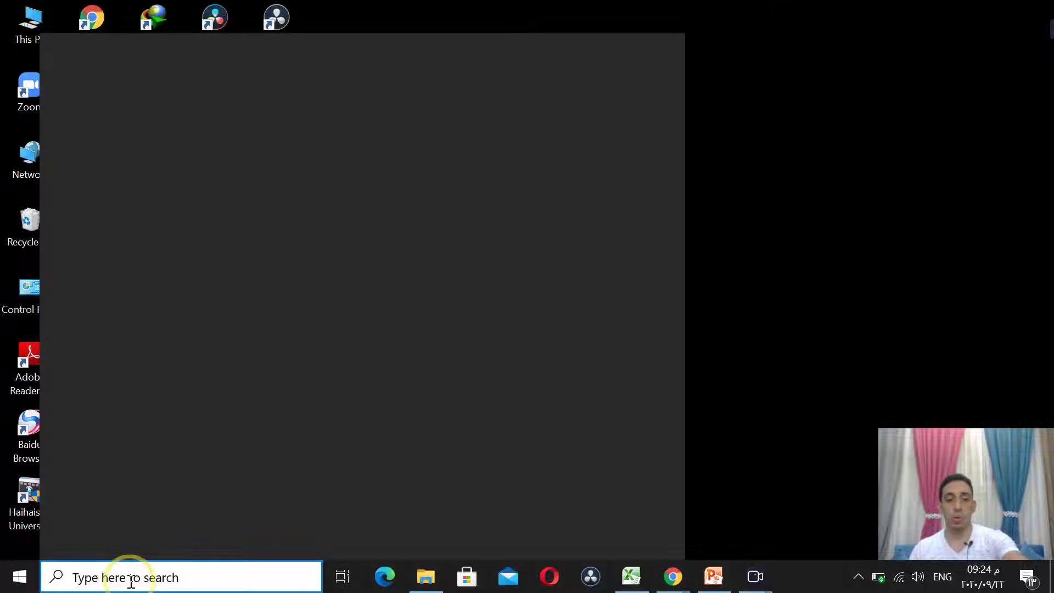
type("conr")
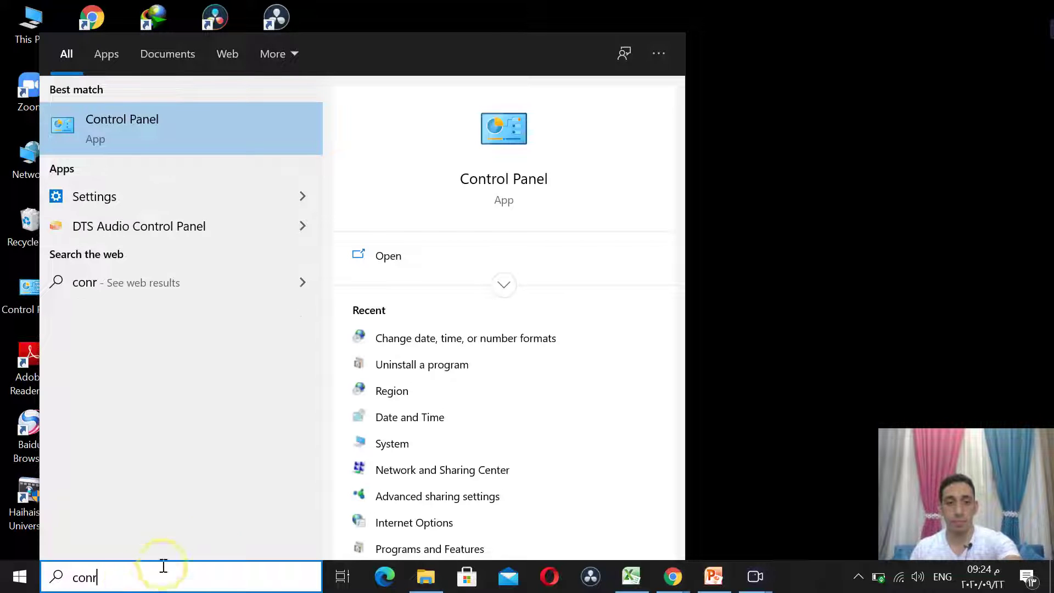
left_click(495, 185)
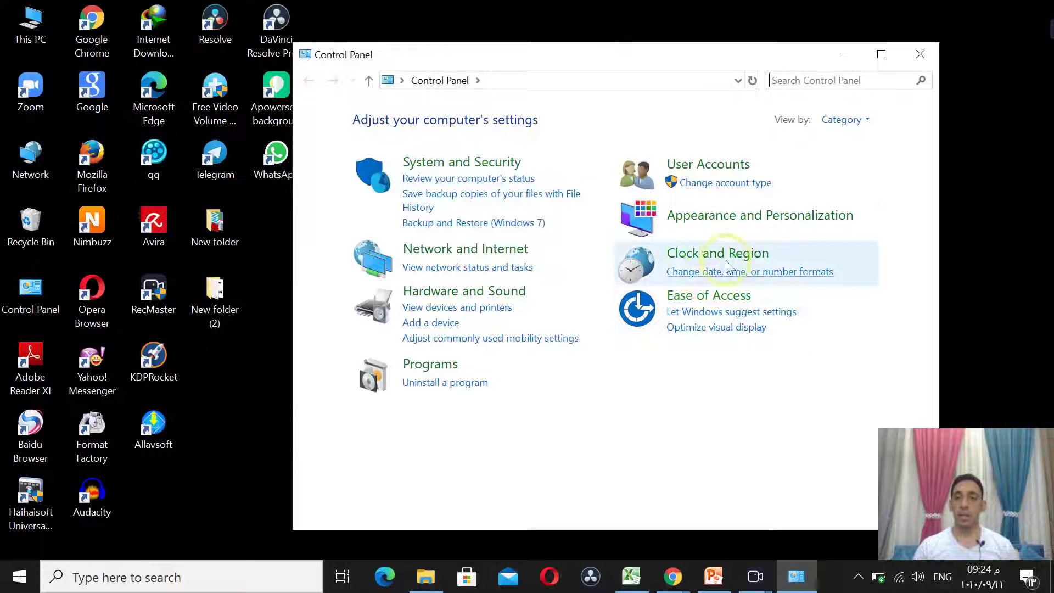
- Keep U.S. as the measurement system in Region's number format settings, then close Control Panel
left_click(704, 272)
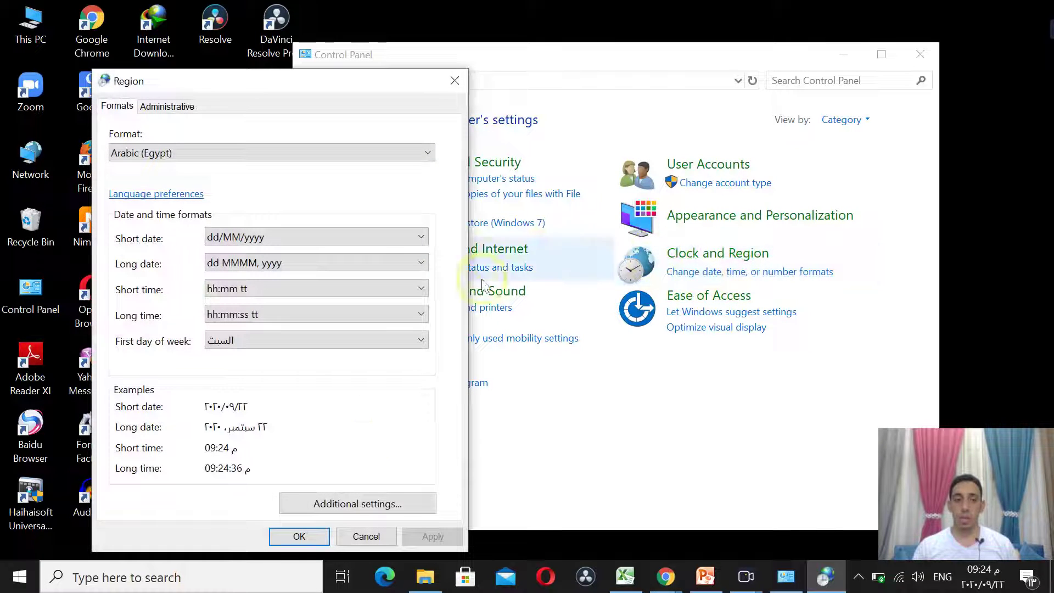
left_click(358, 504)
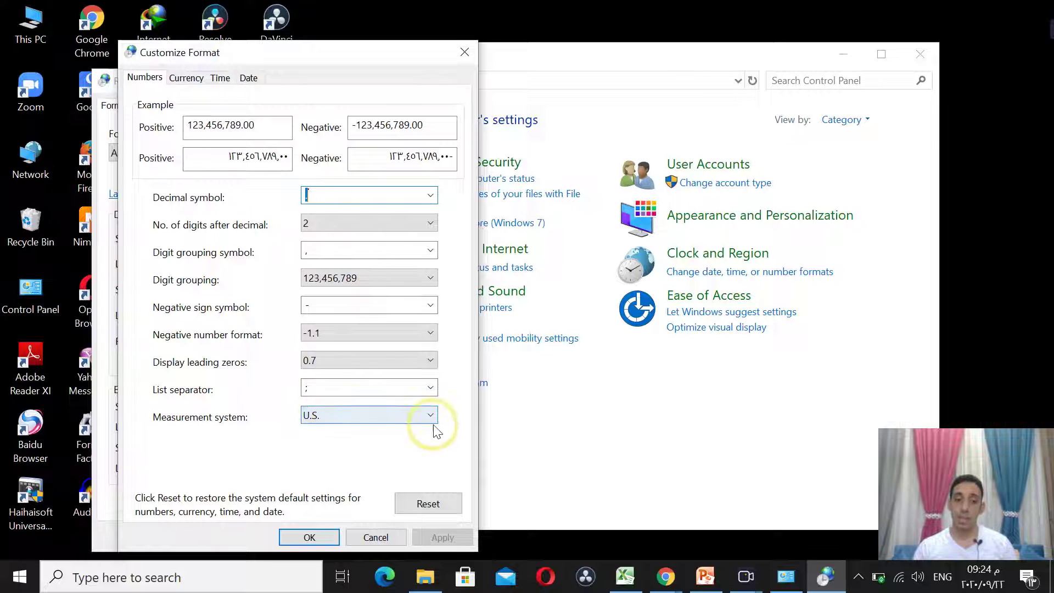
left_click(432, 417)
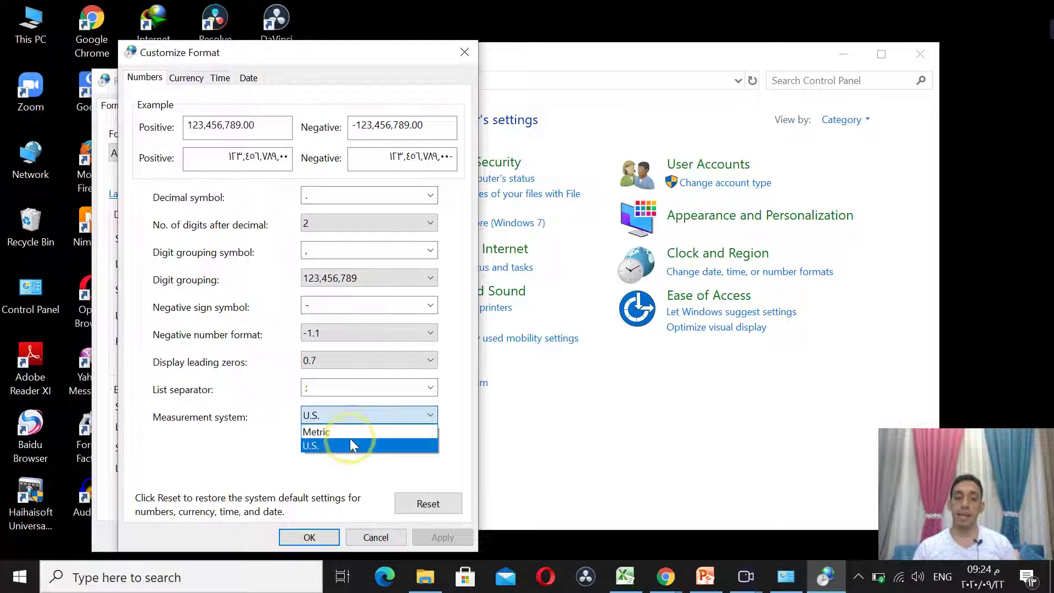
left_click(345, 445)
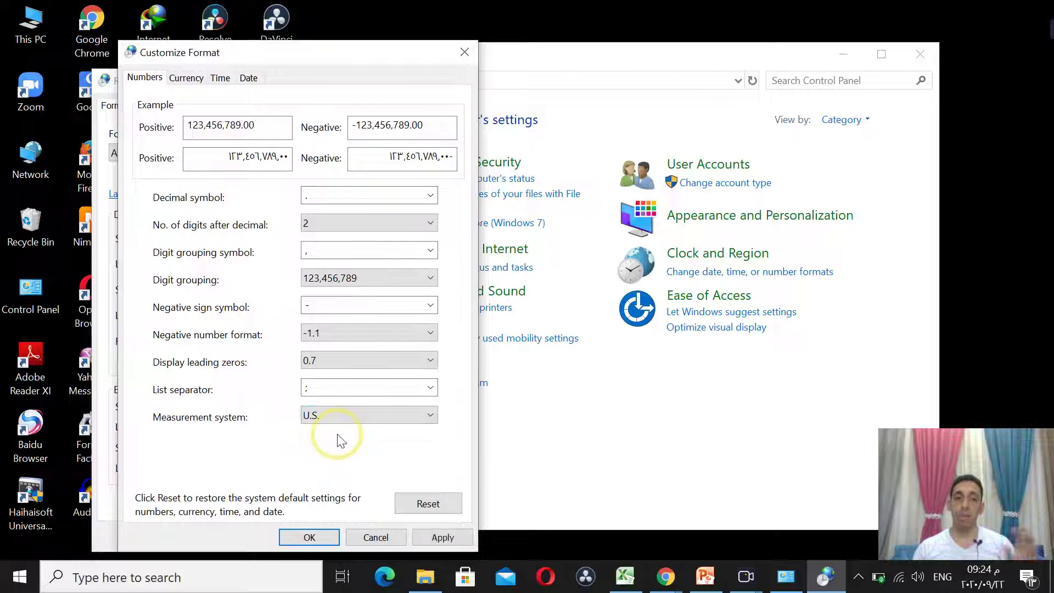
left_click(311, 537)
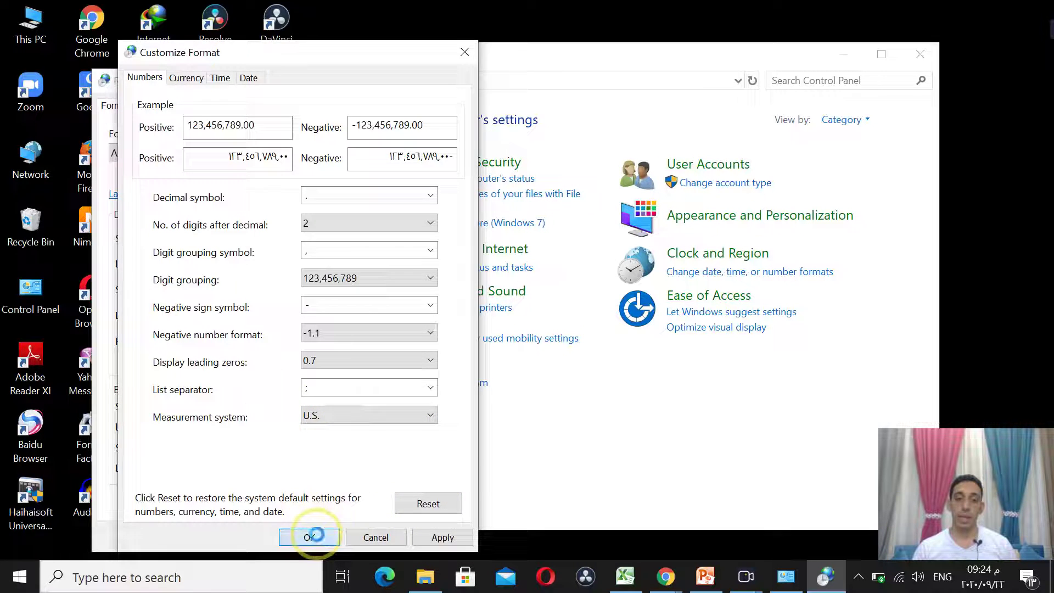
left_click(305, 534)
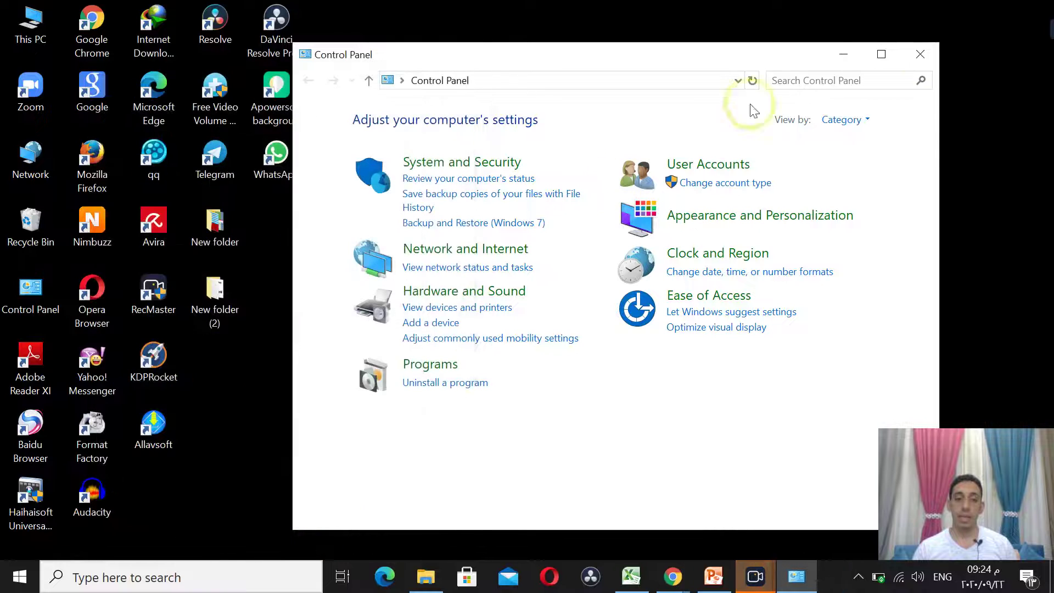
left_click(911, 58)
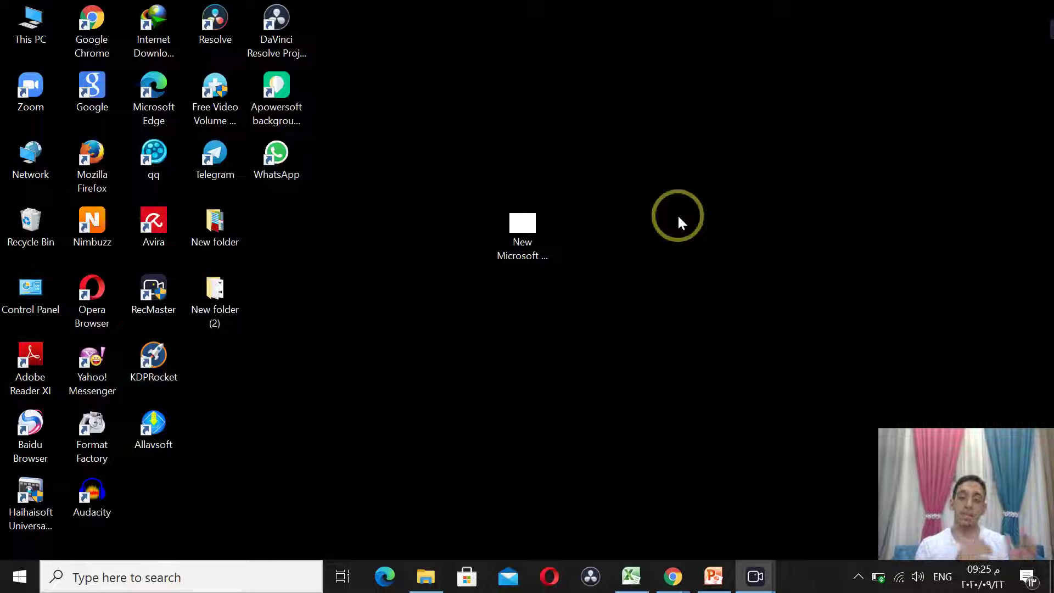
- Set the slide to a custom width and height of 52 inches in Page Setup
left_click(713, 576)
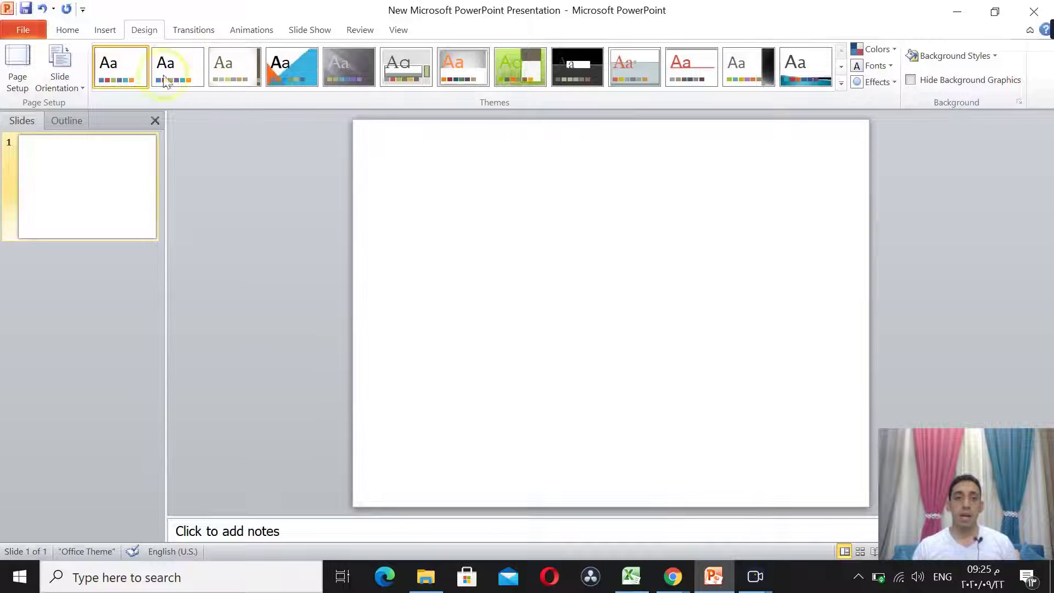
left_click(18, 66)
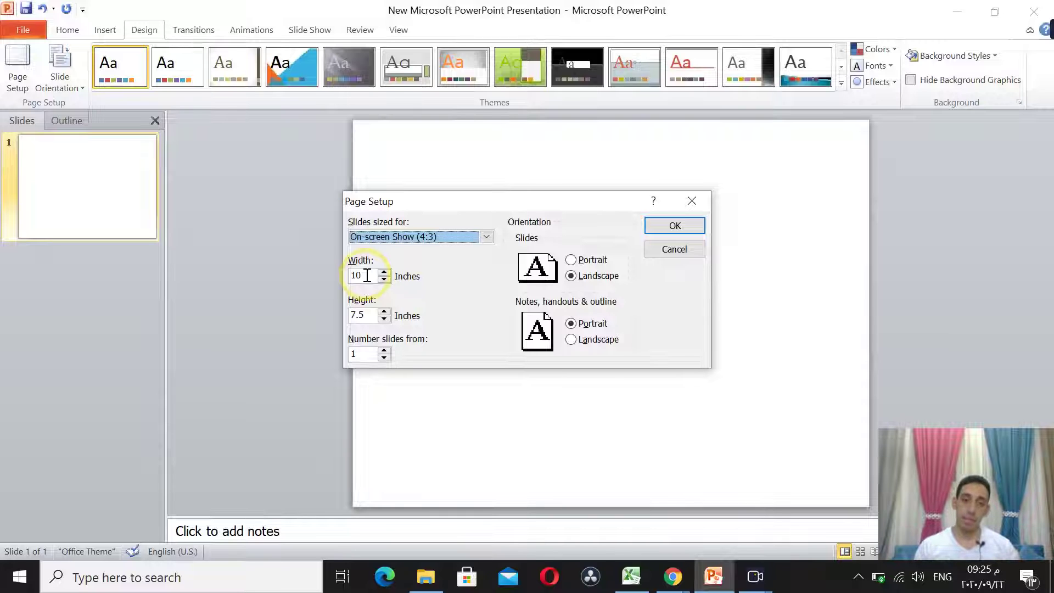
left_click(367, 275)
key("BackSpace")
key("BackSpace")
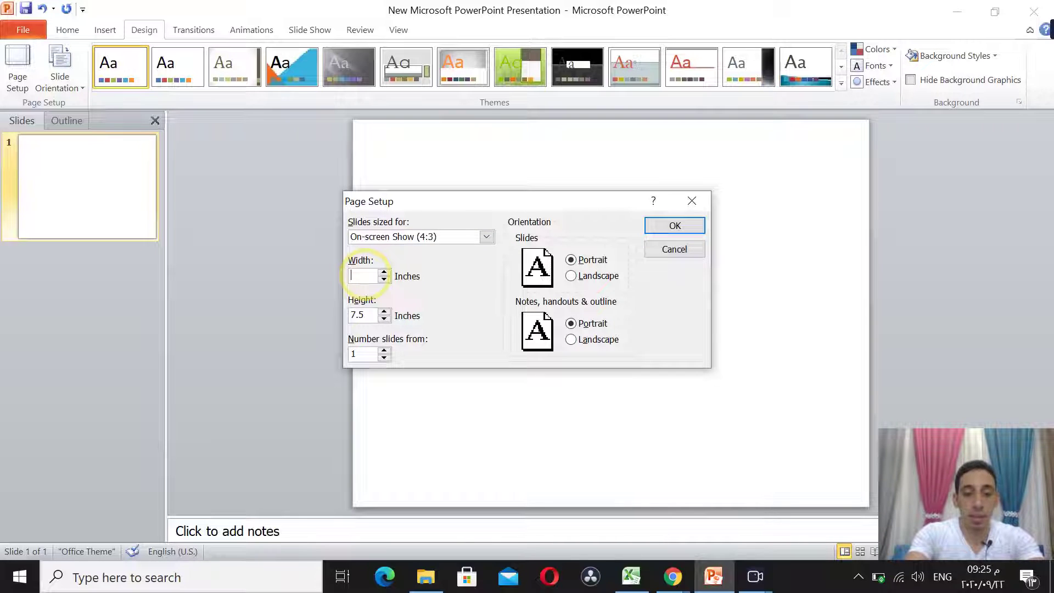
type("52")
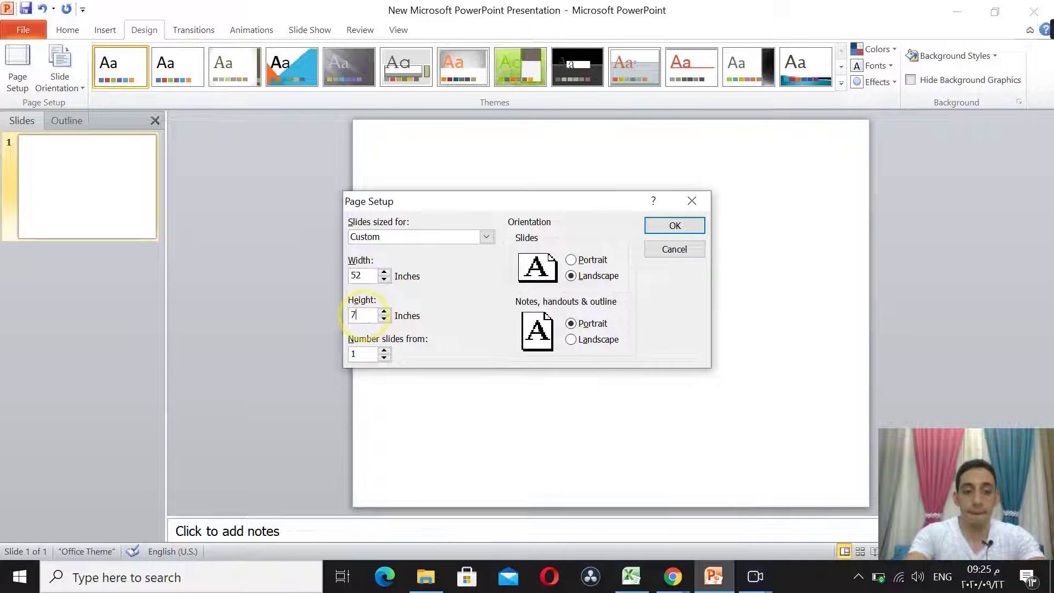
key("Tab")
type("52")
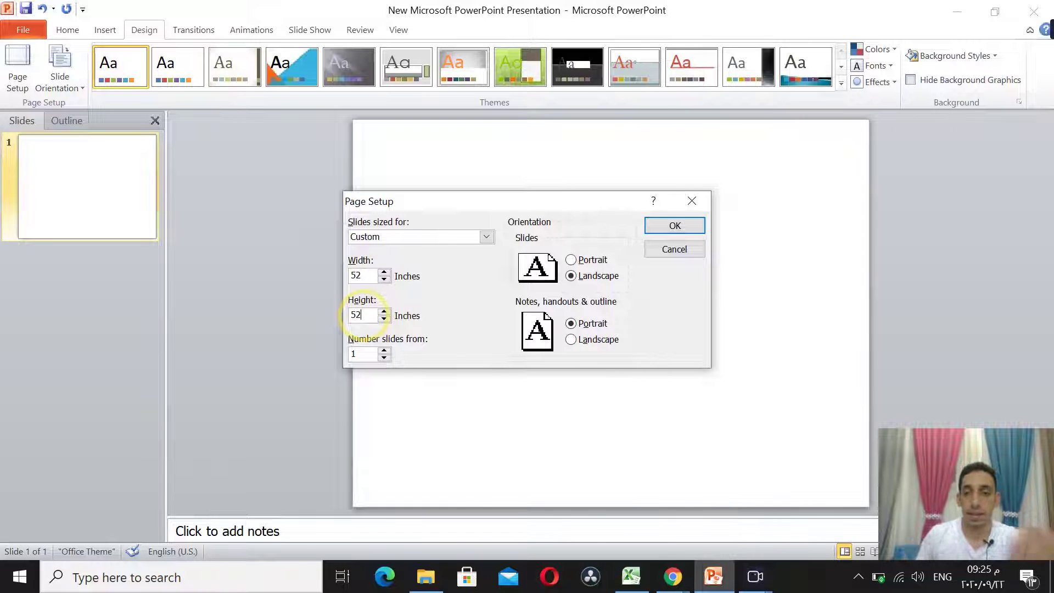
left_click(669, 232)
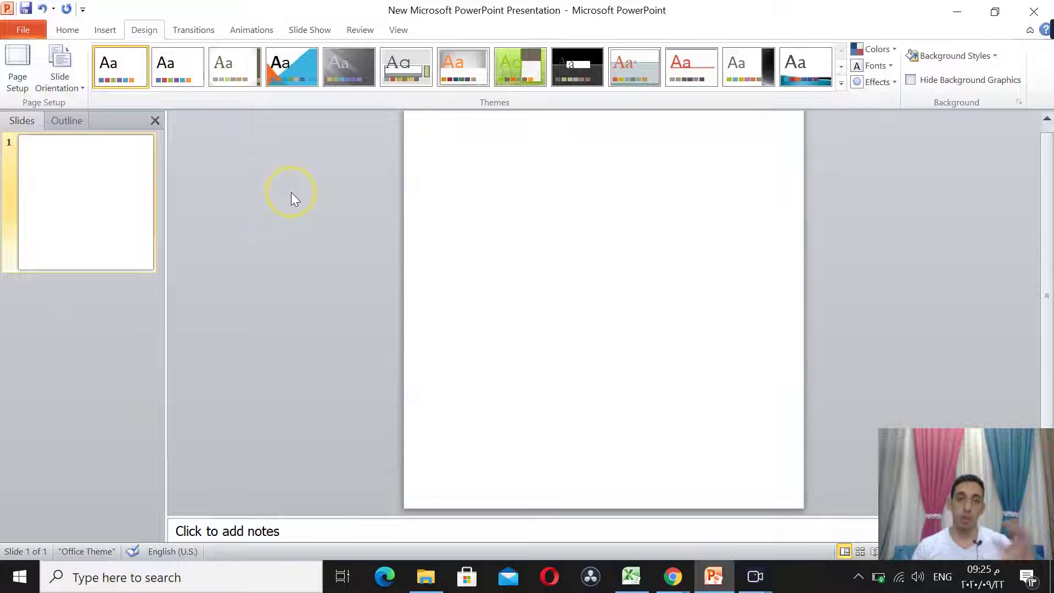
- Install the Tahu TrueType font from Downloads > Tahu-Script-5541196 and minimize File Explorer
left_click(426, 576)
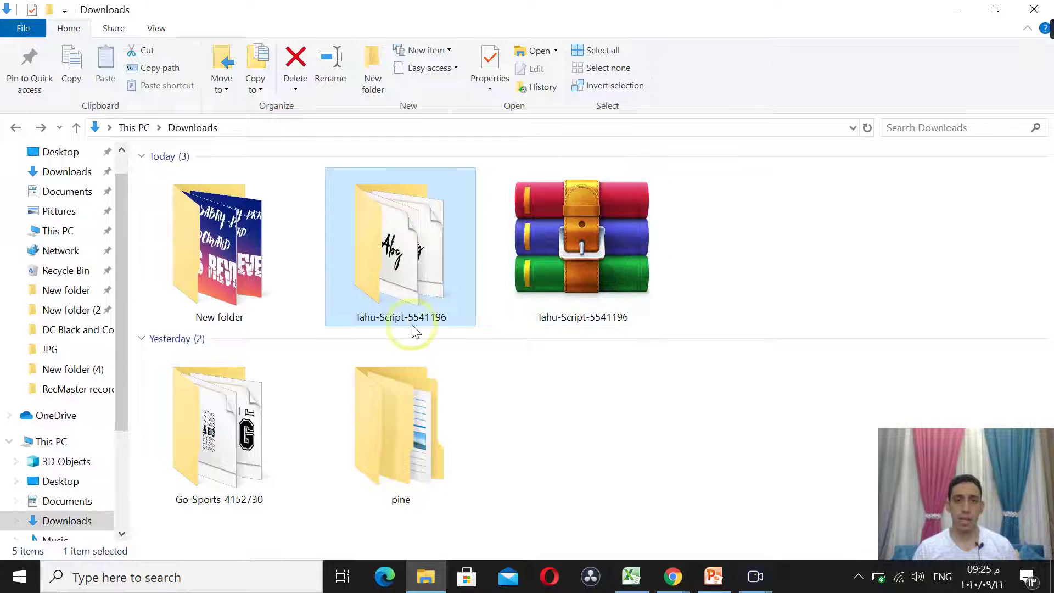
double_click(392, 286)
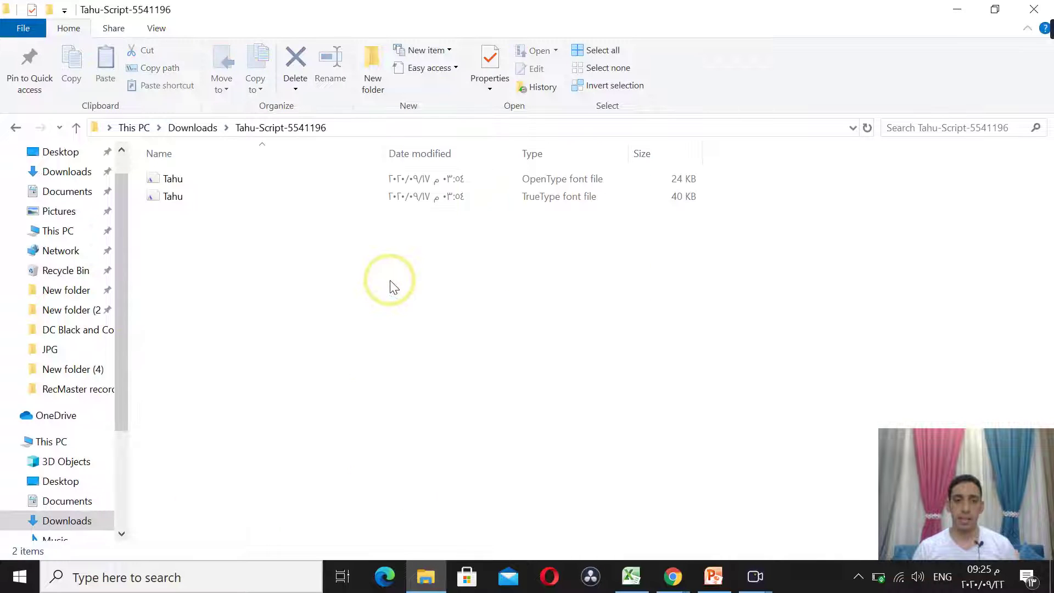
right_click(181, 198)
left_click(222, 212)
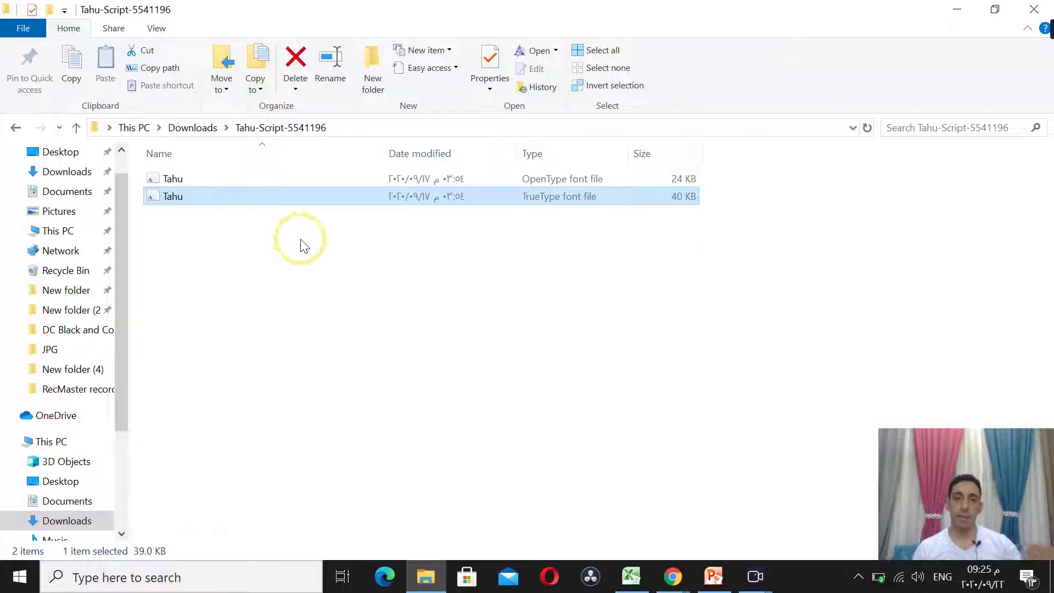
left_click(411, 271)
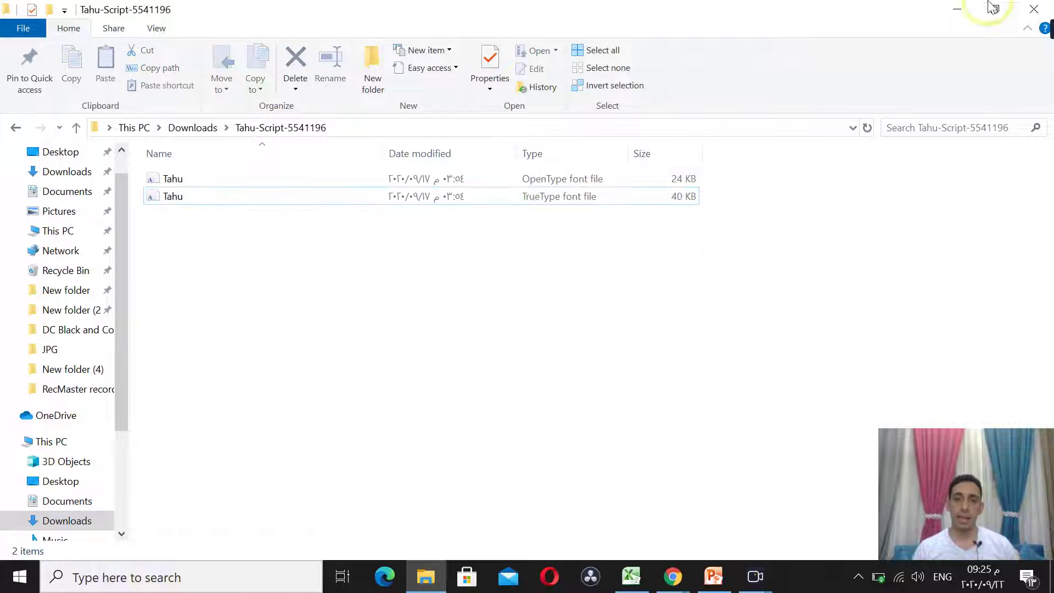
left_click(955, 14)
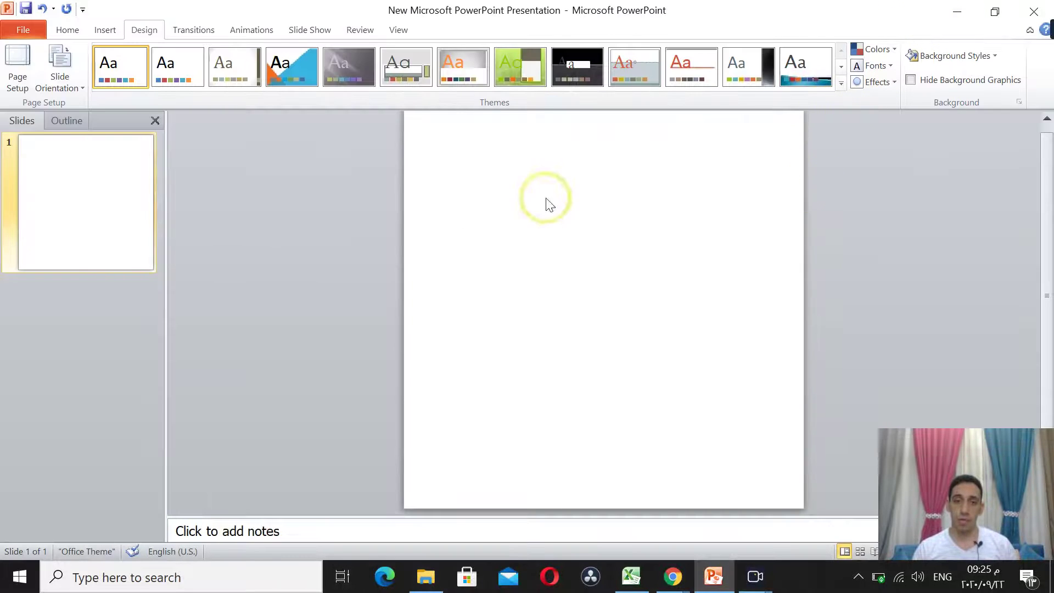
- Save and close the presentation, then refresh the desktop twice
left_click(1034, 14)
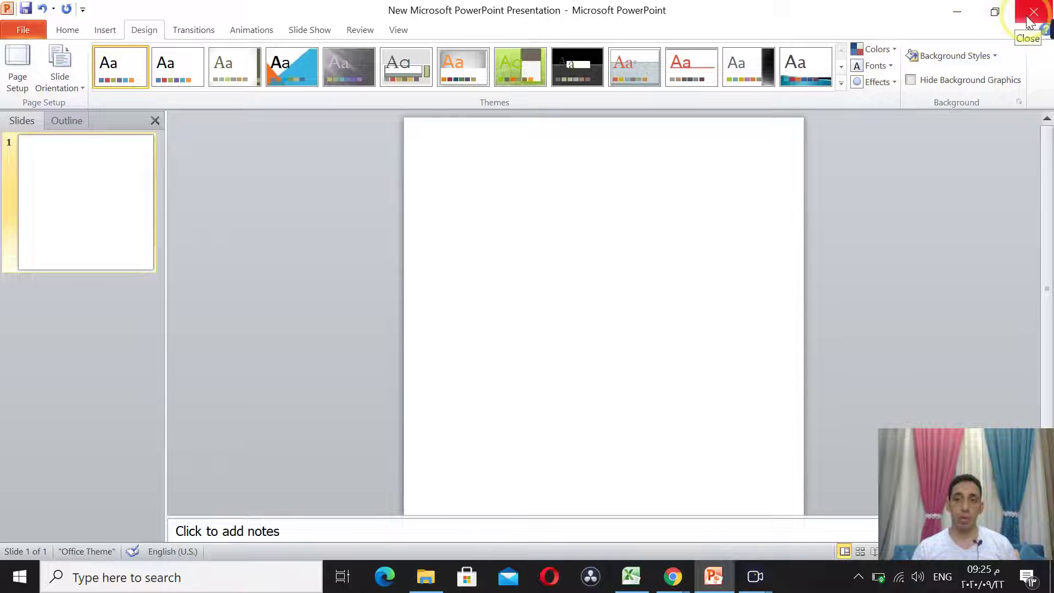
left_click(445, 304)
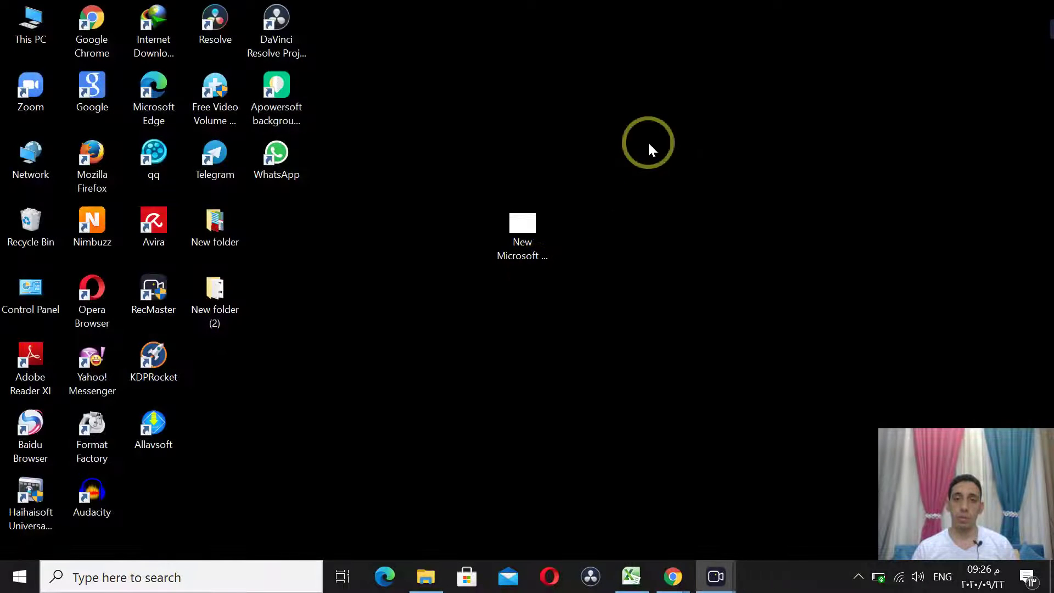
right_click(682, 101)
left_click(708, 147)
right_click(694, 141)
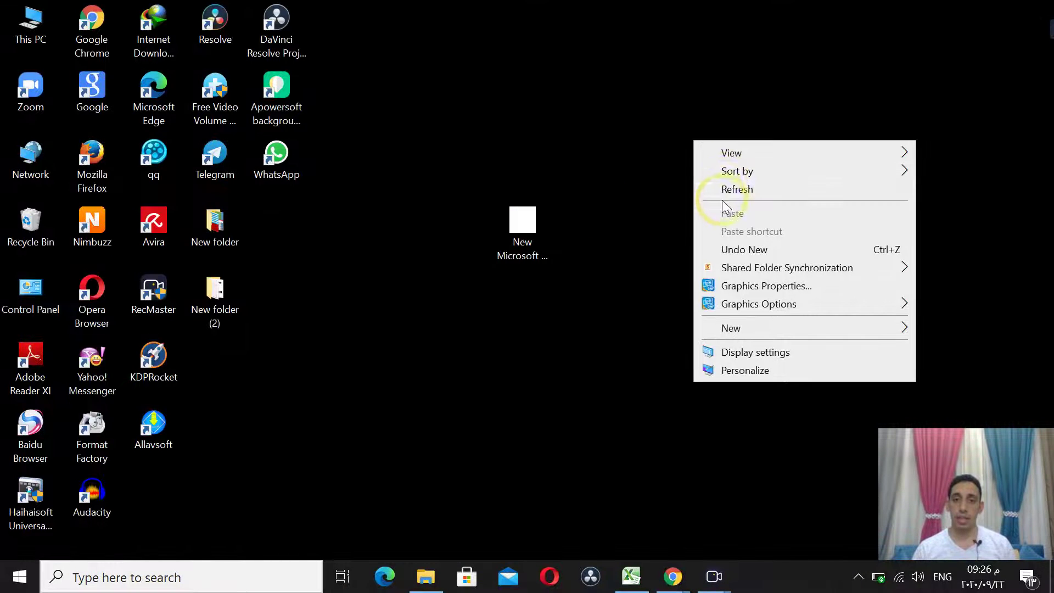
left_click(720, 189)
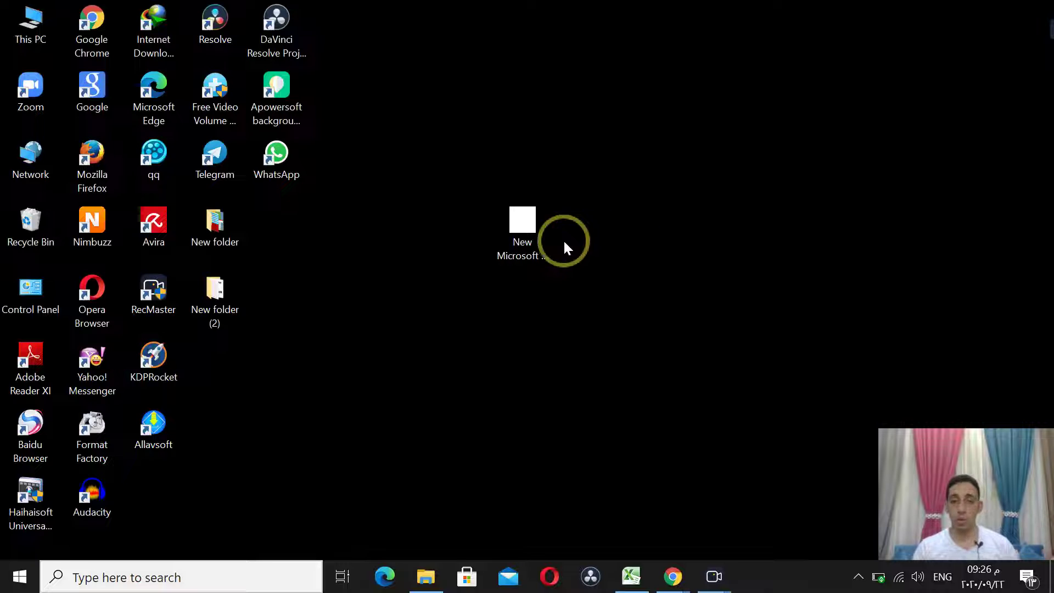
- Reopen the presentation and confirm in Page Setup that the slide is still 52 by 52 inches
double_click(524, 237)
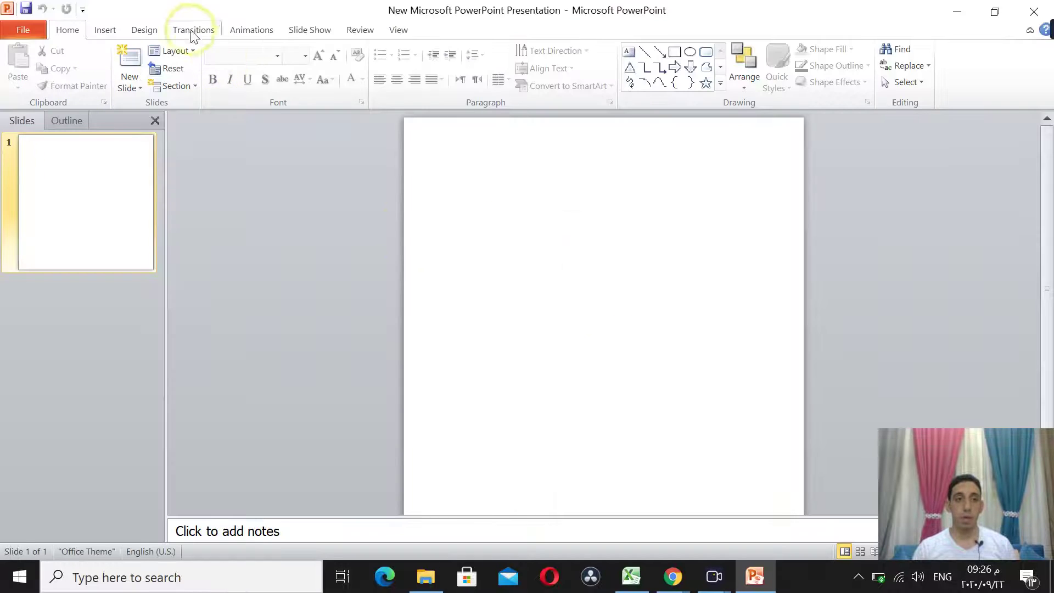
left_click(150, 27)
left_click(21, 71)
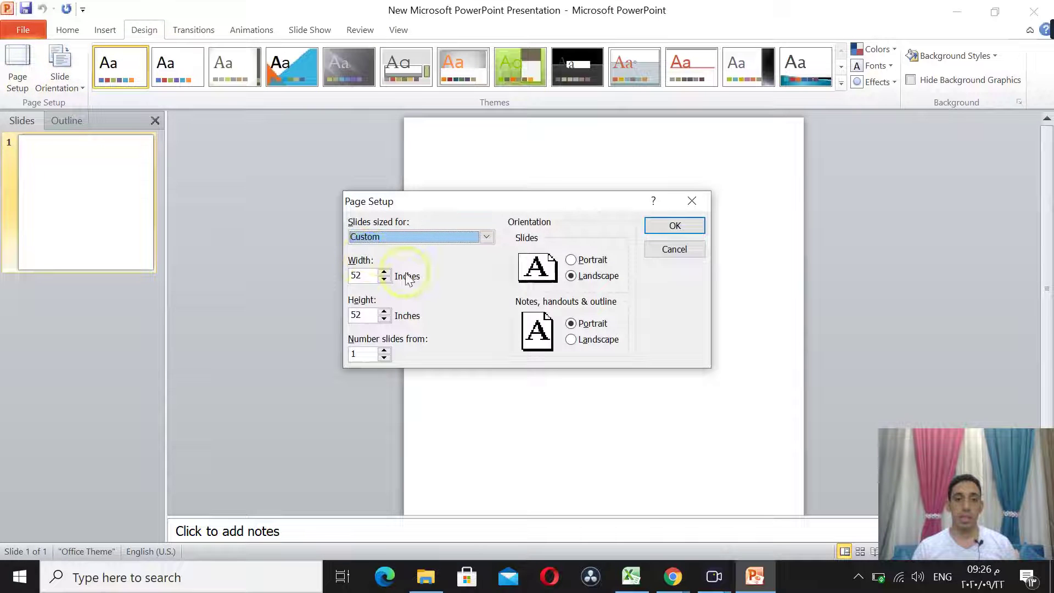
left_click(671, 226)
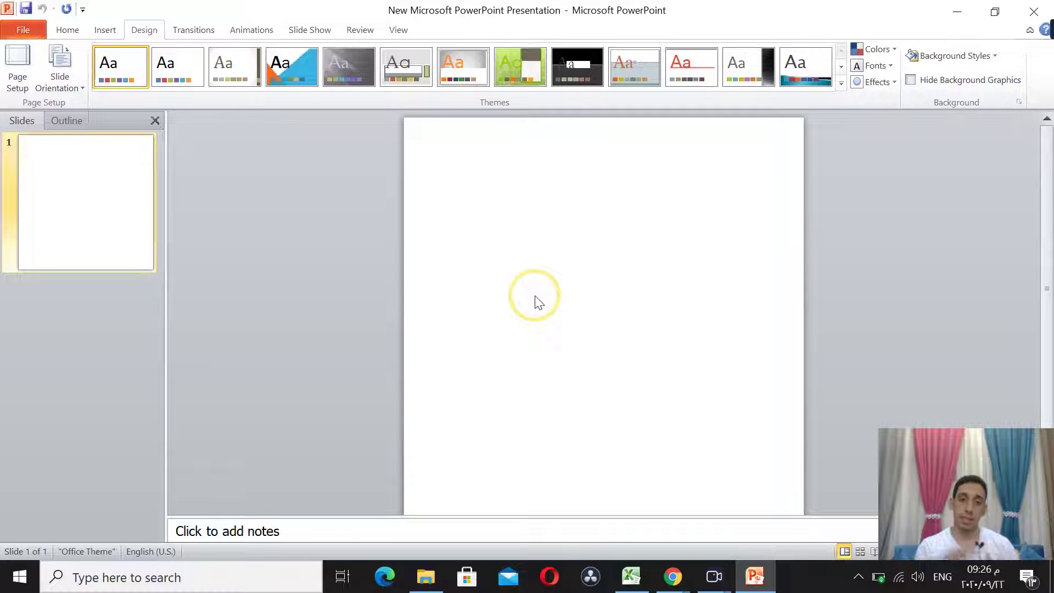
- Insert a text box reading 'Believe In yourself' and set its font size to 1000
left_click(105, 33)
left_click(387, 77)
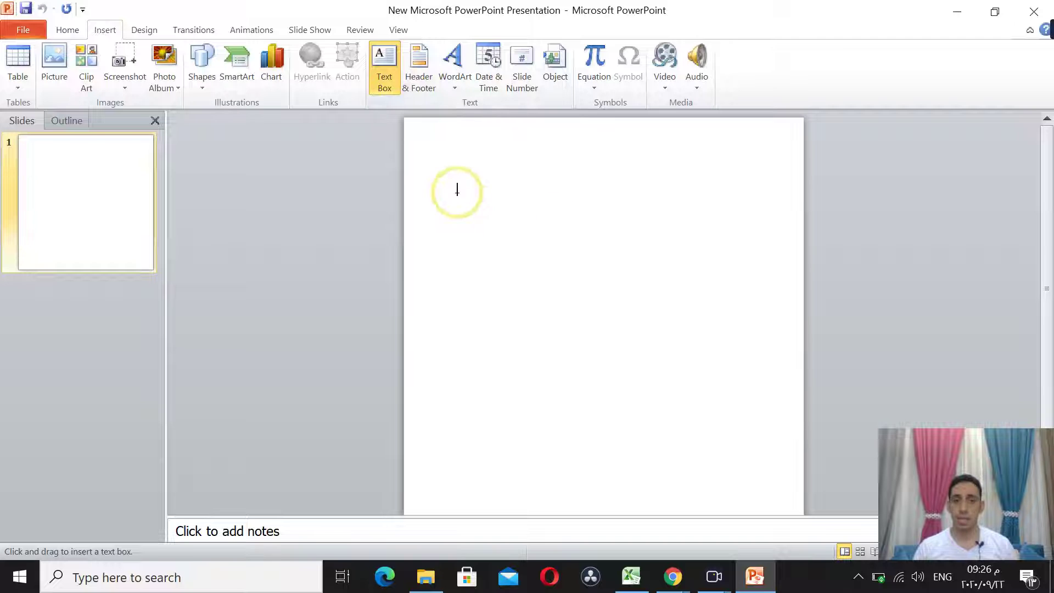
left_click_drag(457, 191, 705, 264)
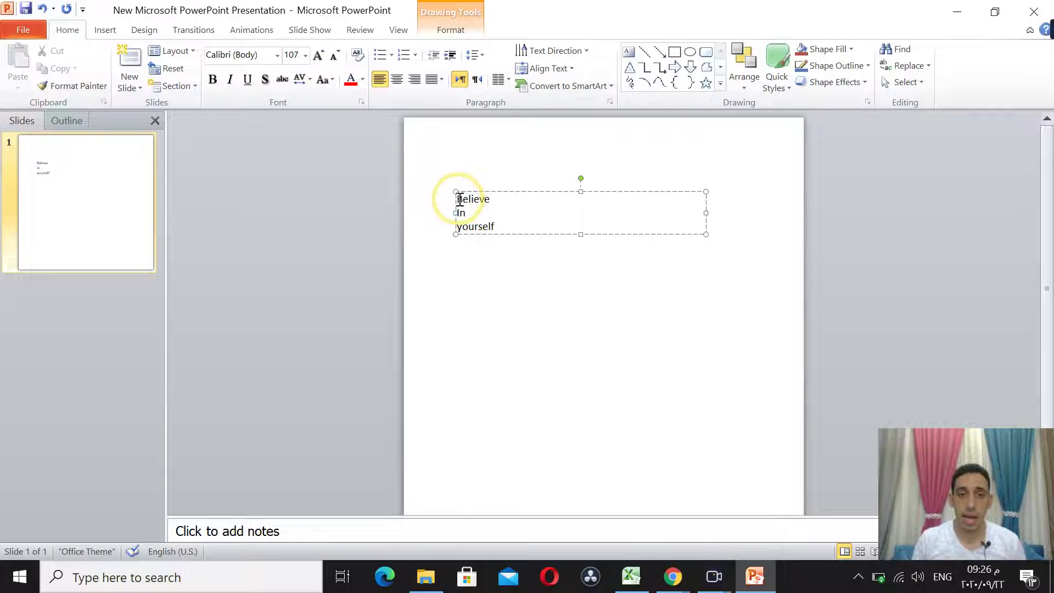
mouse_move(460, 199)
left_mouse_down()
mouse_move(494, 211)
mouse_move(497, 227)
left_mouse_up()
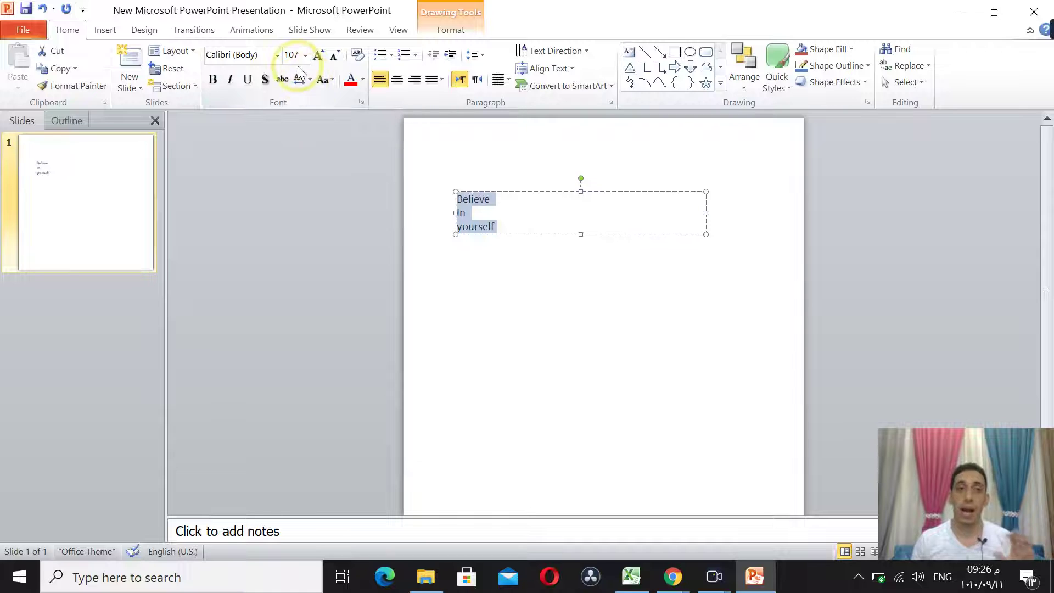
left_click(296, 55)
type("000")
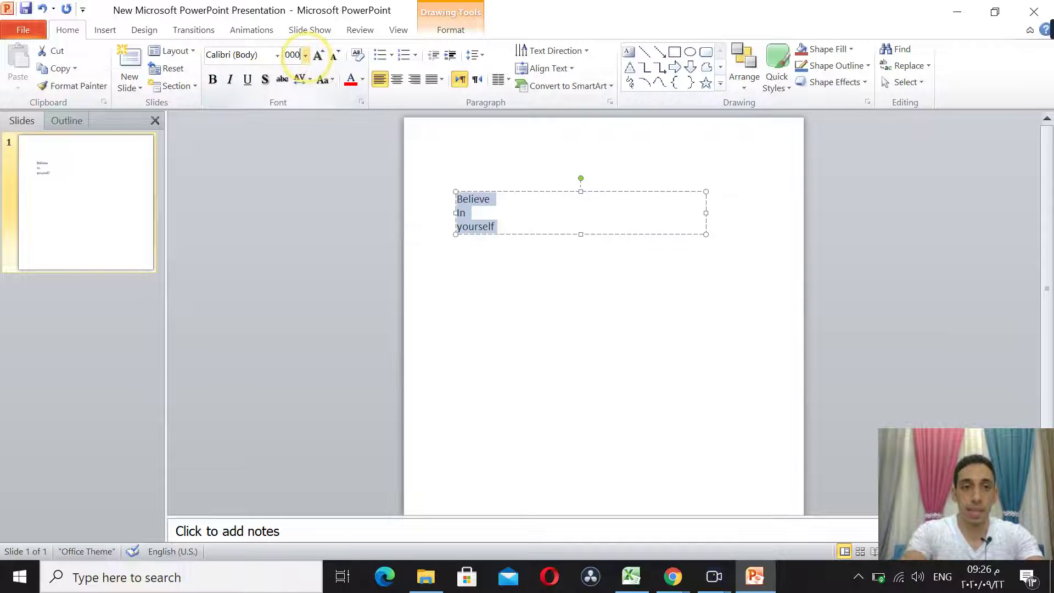
key("Return")
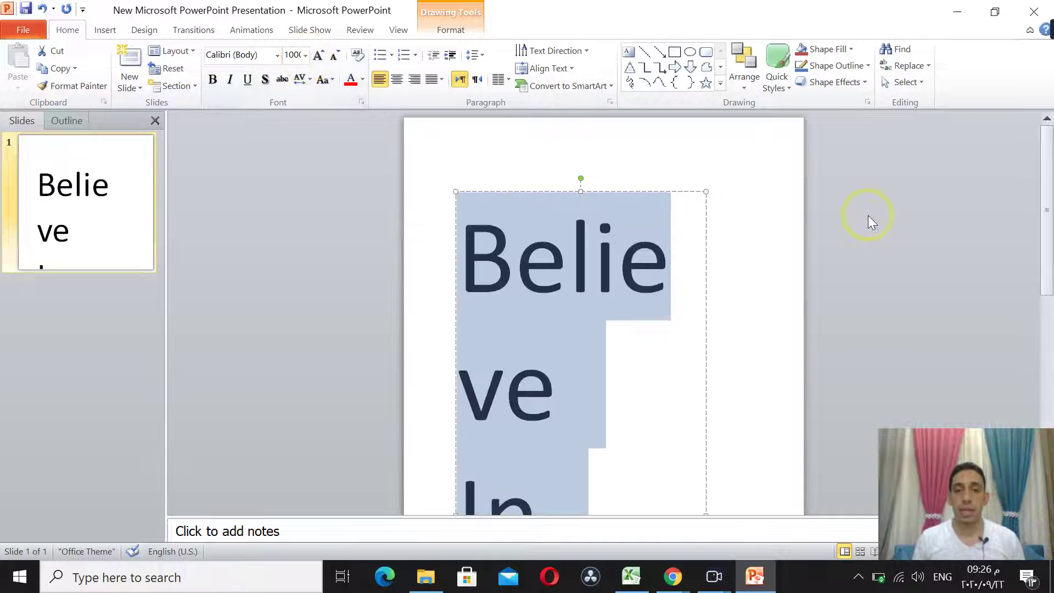
left_click(654, 278)
scroll(631, 365, "down", 1)
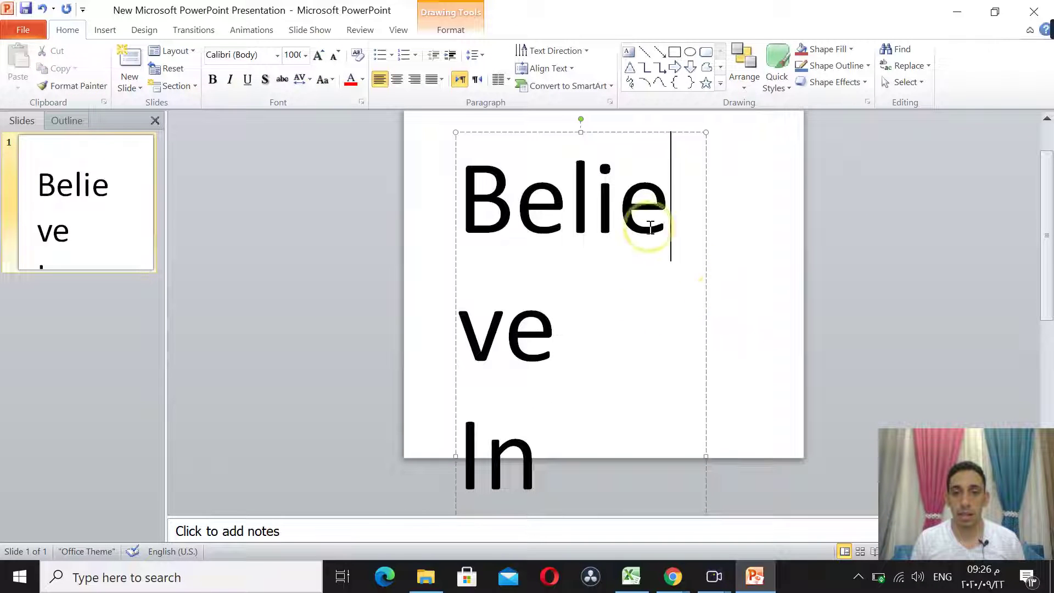
scroll(698, 181, "up", 1)
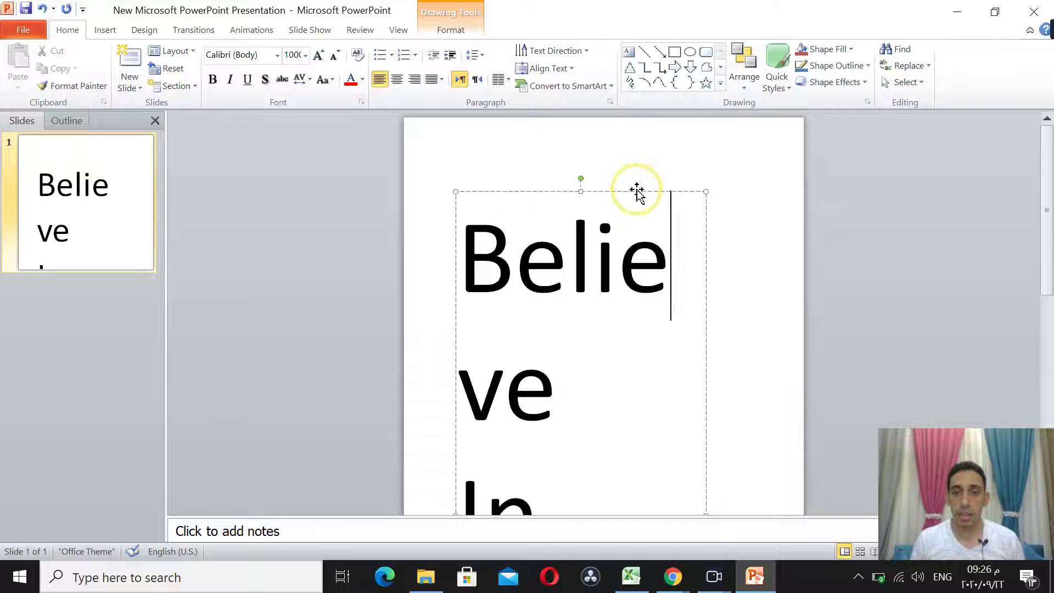
- Move the text box higher on the slide and select all its text
left_click_drag(637, 192, 646, 118)
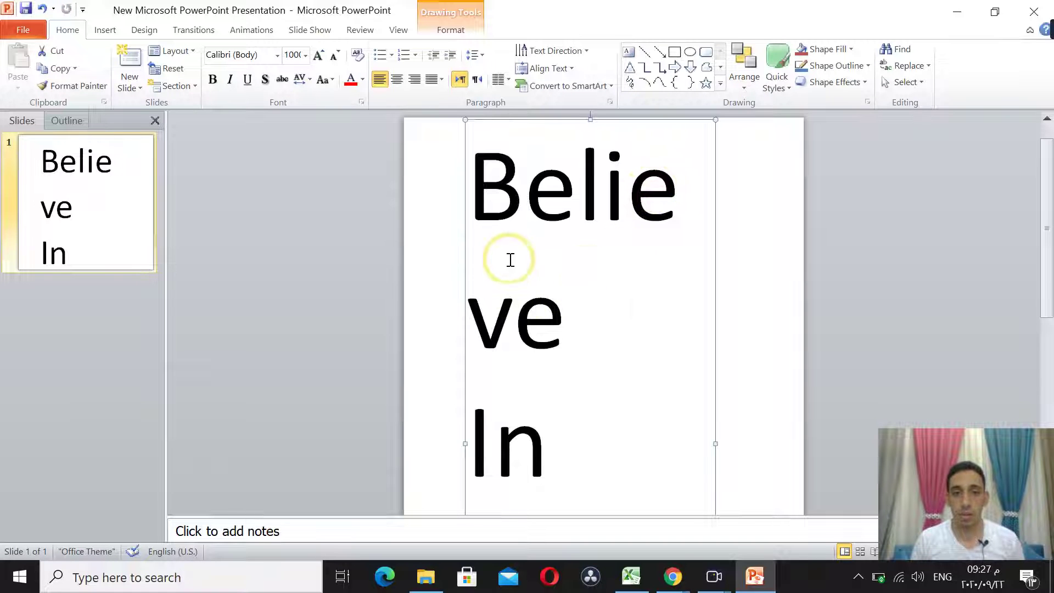
scroll(477, 240, "up", 1)
left_click(295, 52)
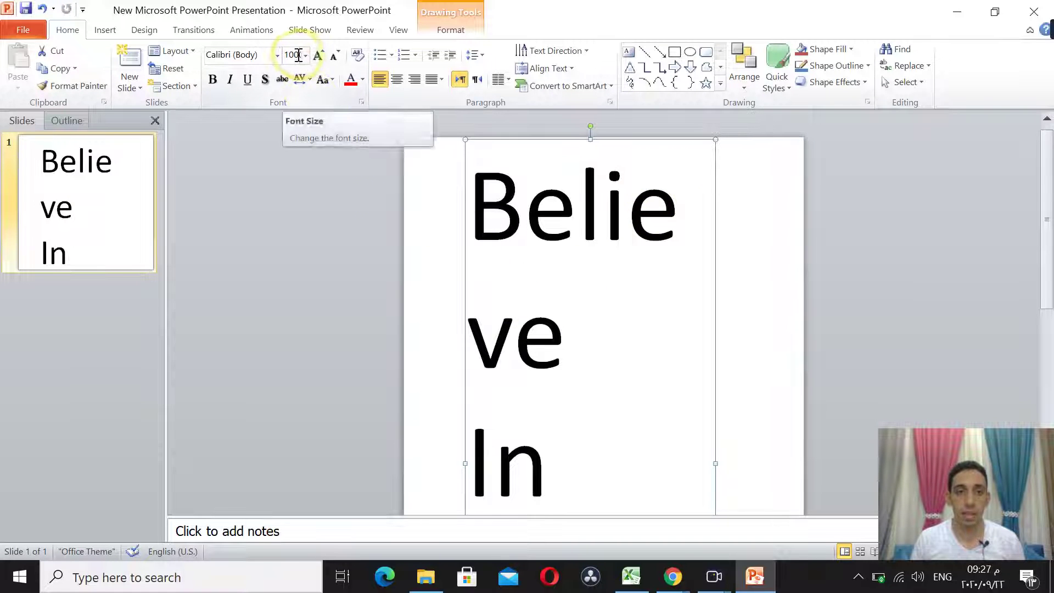
mouse_move(468, 188)
left_mouse_down()
mouse_move(604, 435)
mouse_move(687, 453)
left_mouse_up()
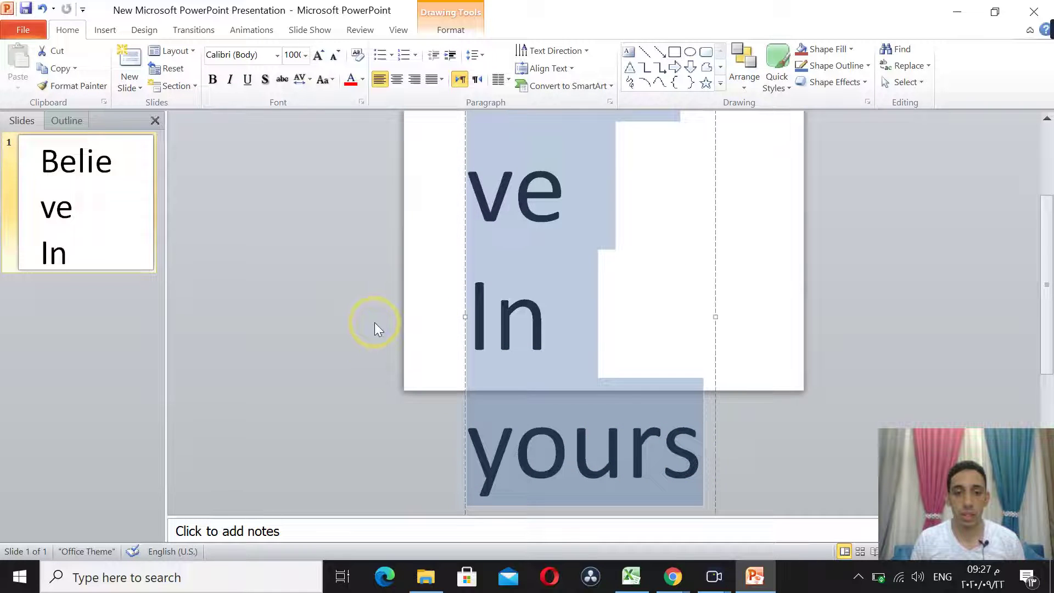
scroll(600, 381, "down", 1)
scroll(625, 350, "down", 1)
left_click(626, 362)
scroll(548, 310, "up", 2)
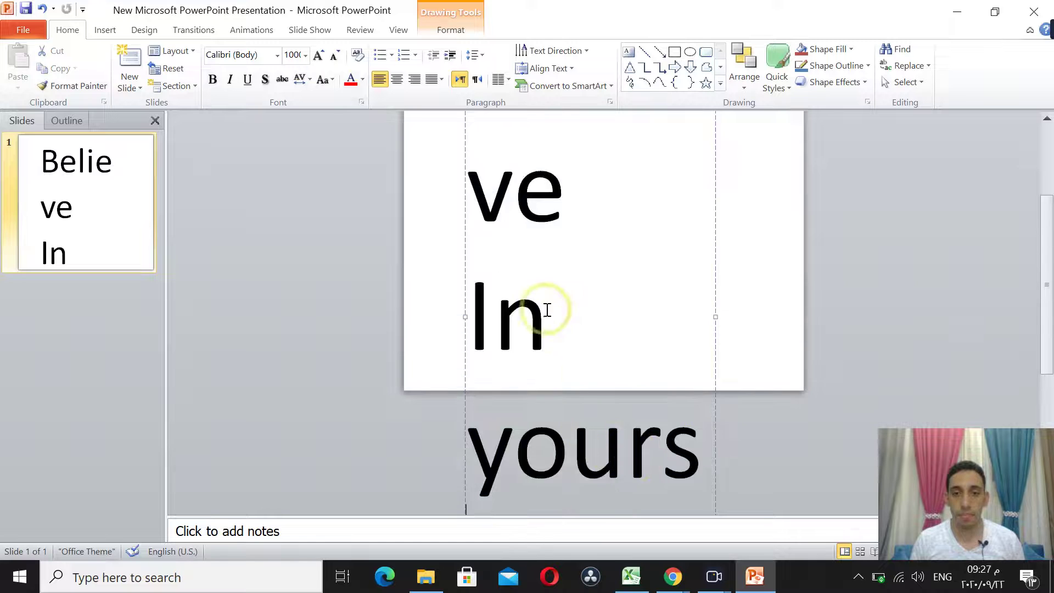
scroll(470, 176, "up", 2)
scroll(459, 129, "up", 1)
scroll(470, 130, "up", 1)
left_click_drag(470, 181, 630, 440)
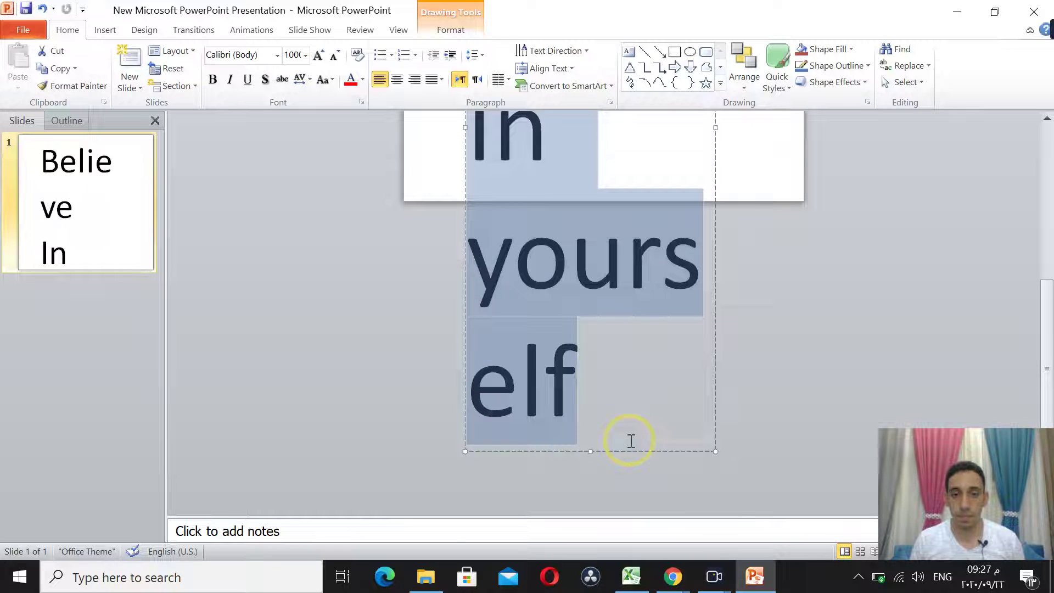
- Change the text's font size to 500, then to 800
left_click(298, 55)
type("500")
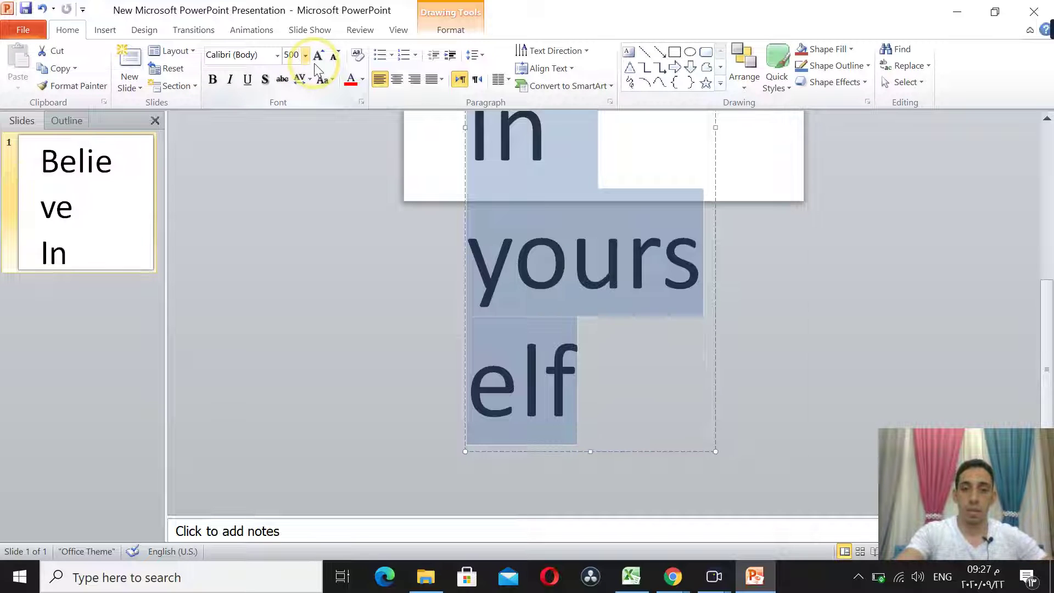
key("Return")
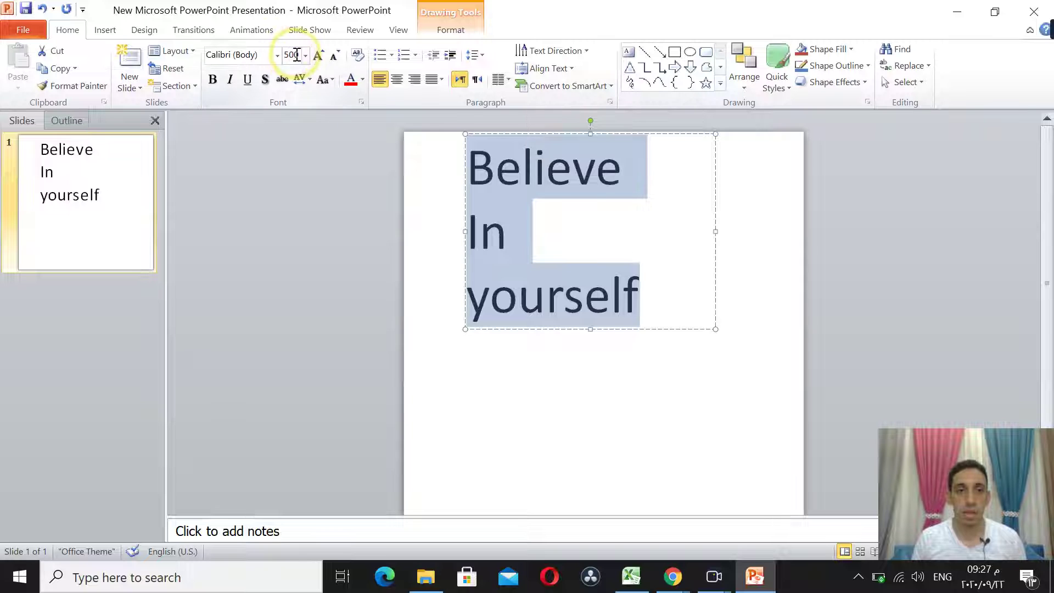
left_click(294, 58)
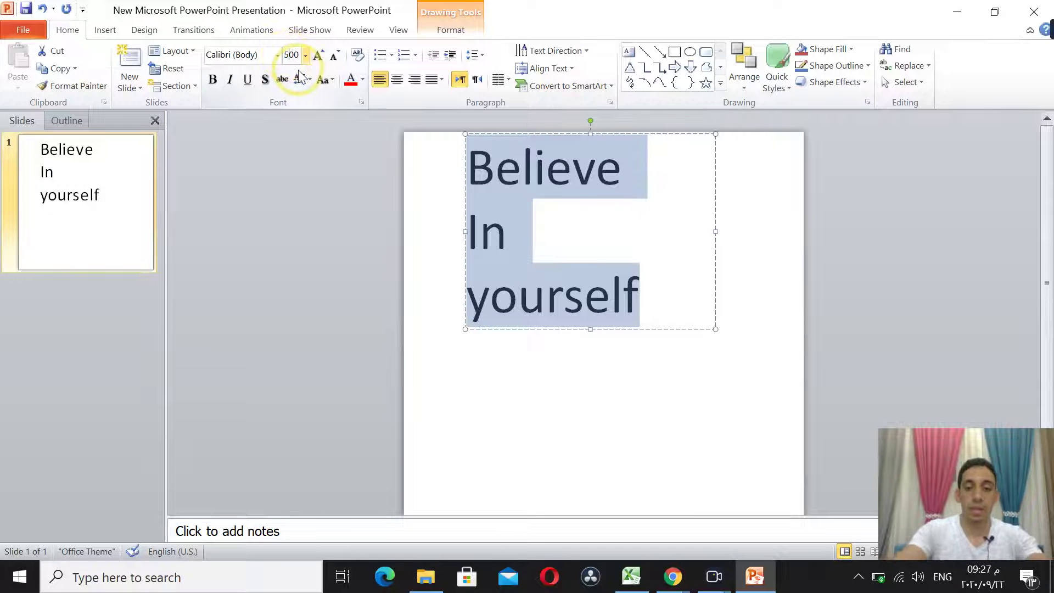
type("800")
key("Return")
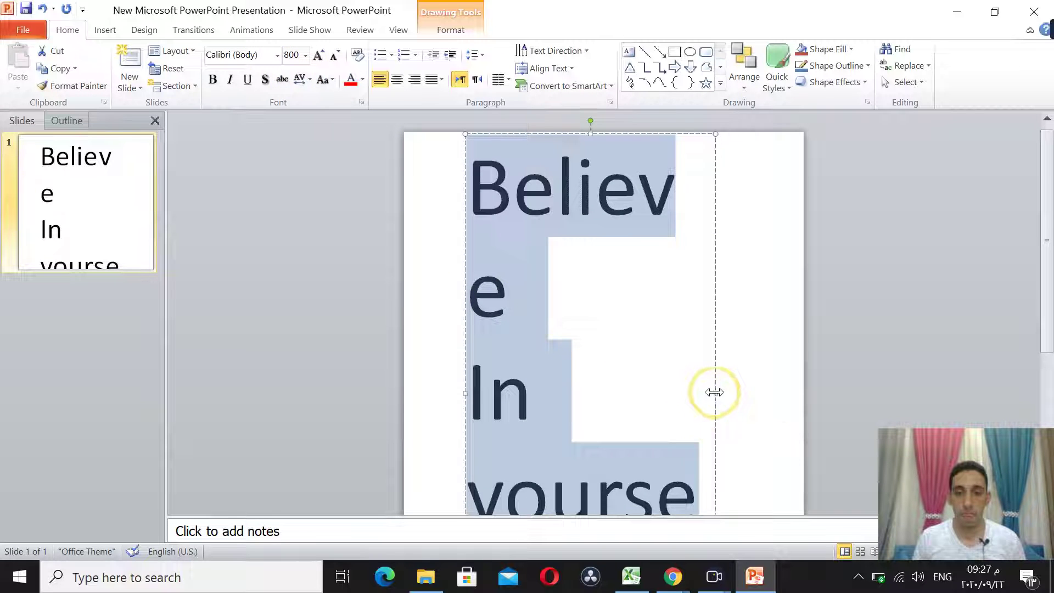
- Widen the text box so each word fits whole, reposition it, and reselect all the text
left_click_drag(715, 392, 783, 397)
left_click(941, 264)
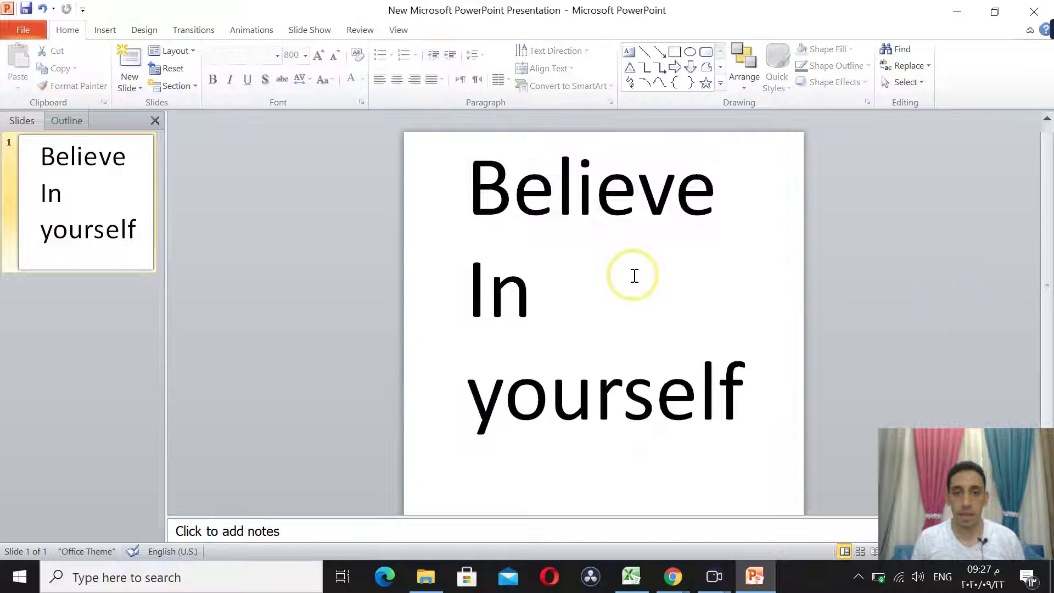
scroll(620, 258, "down", 1)
left_click(604, 266)
left_click_drag(561, 428, 546, 456)
left_click(868, 318)
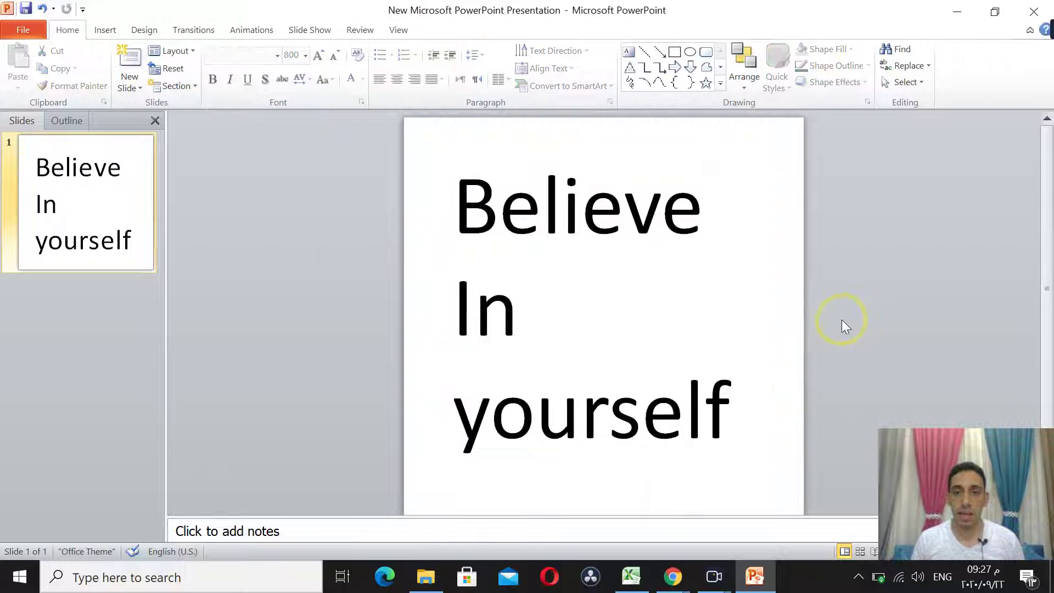
mouse_move(454, 187)
left_mouse_down()
mouse_move(677, 426)
mouse_move(755, 431)
left_mouse_up()
- Centre-align the three lines of text and reselect all of it
left_click(397, 79)
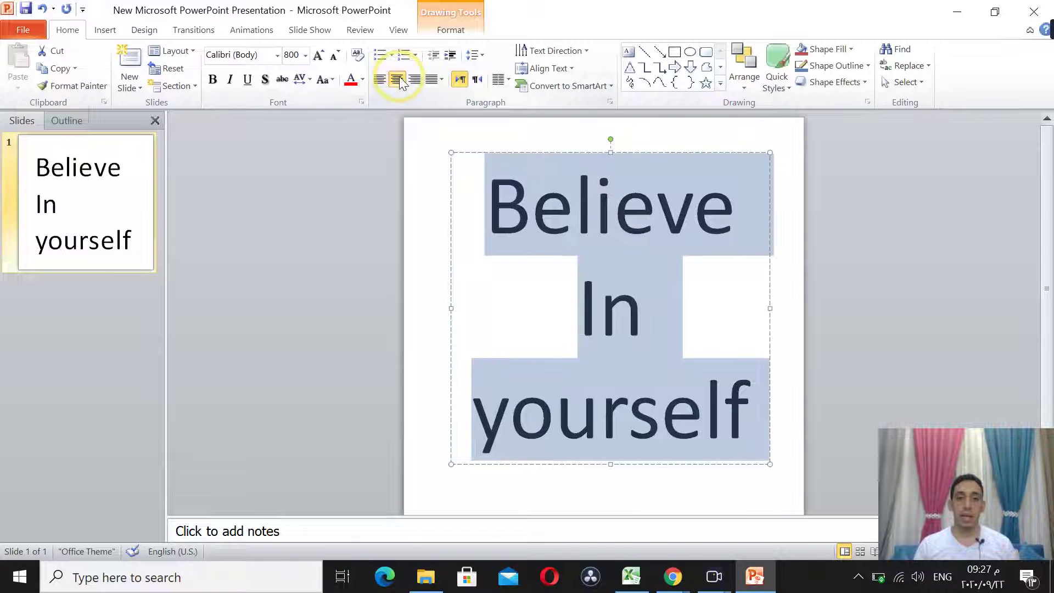
left_click(940, 253)
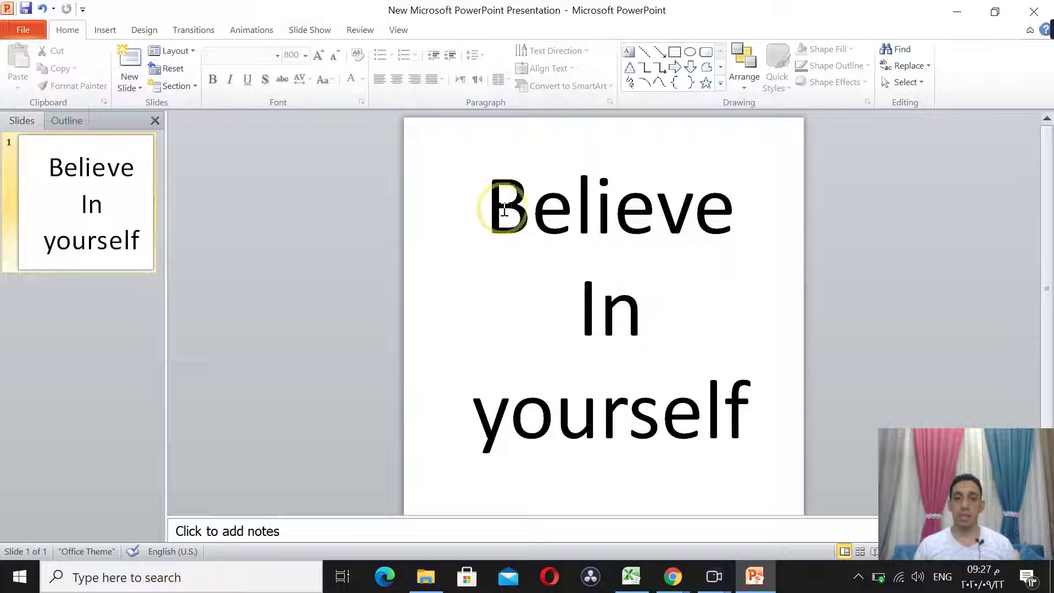
left_click_drag(504, 211, 744, 412)
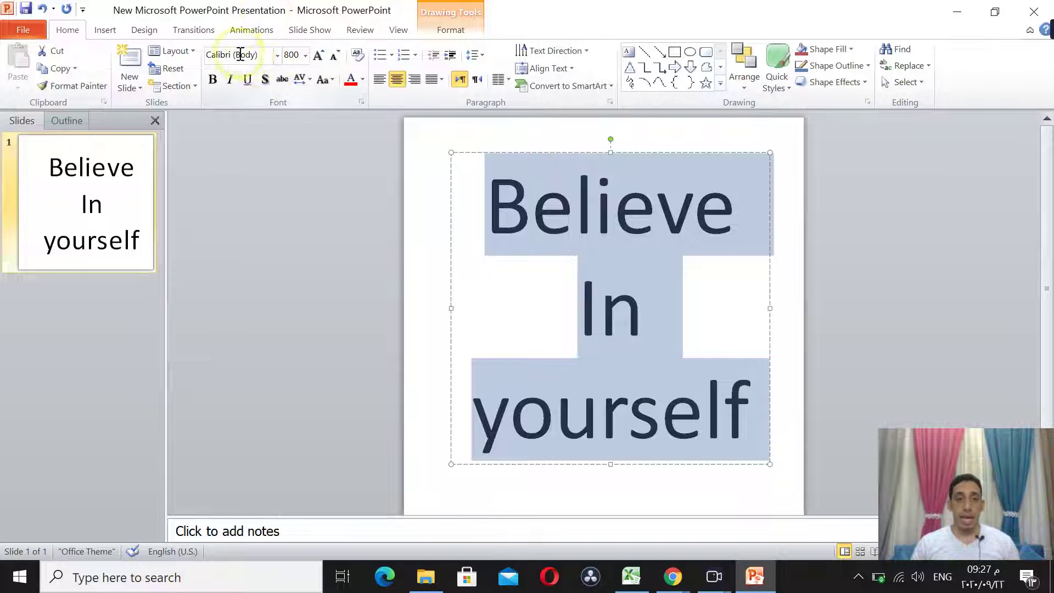
- Apply the Tahu script font to the text from the Font list
left_click(277, 55)
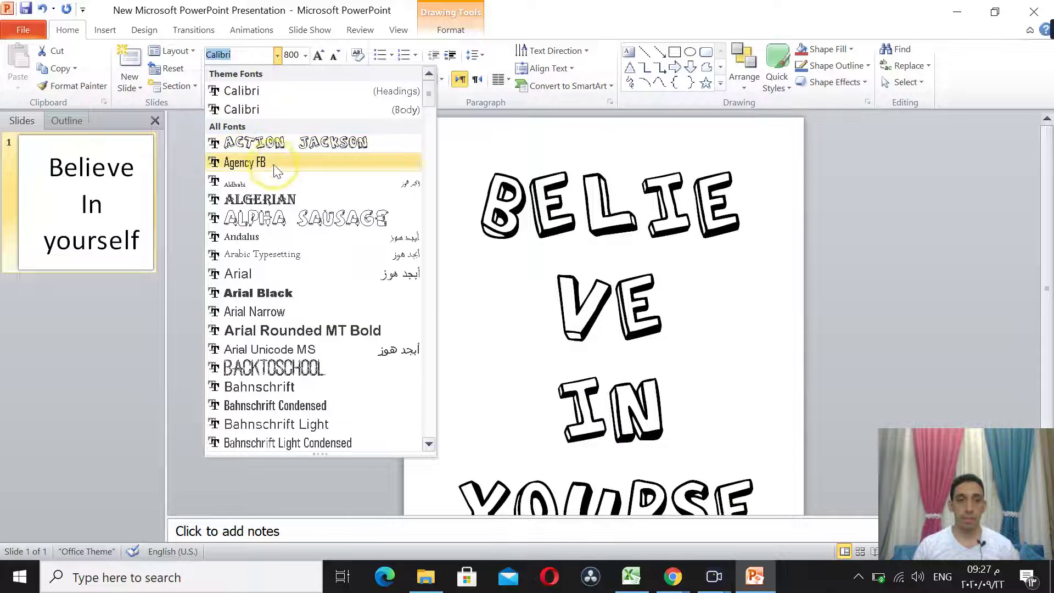
scroll(263, 181, "down", 1)
scroll(264, 220, "down", 1)
scroll(264, 274, "down", 1)
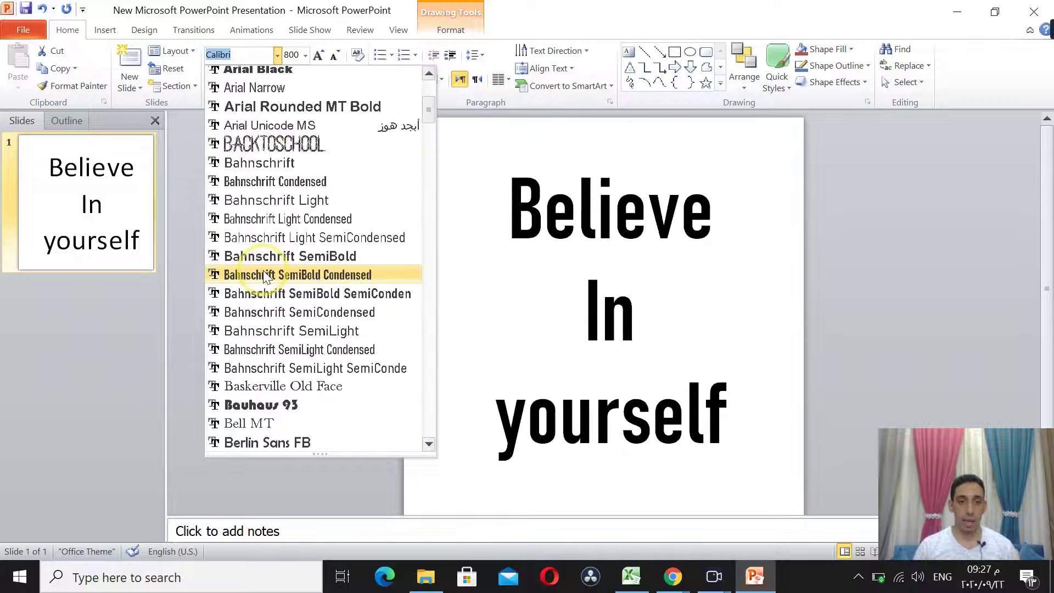
scroll(264, 274, "down", 1)
scroll(264, 275, "down", 2)
scroll(250, 231, "down", 2)
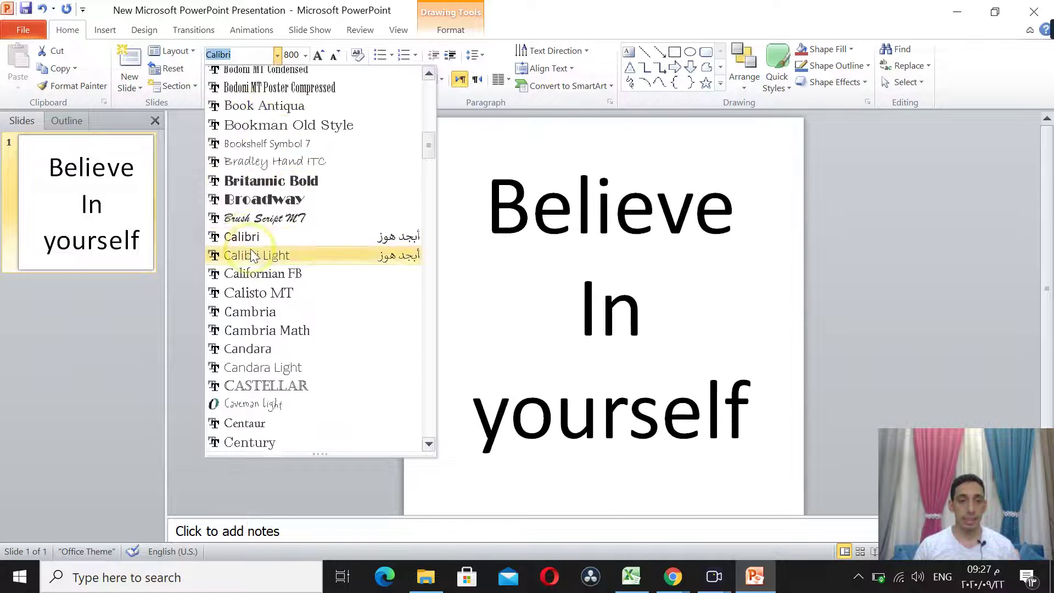
scroll(251, 241, "down", 5)
scroll(253, 255, "down", 3)
scroll(253, 256, "down", 1)
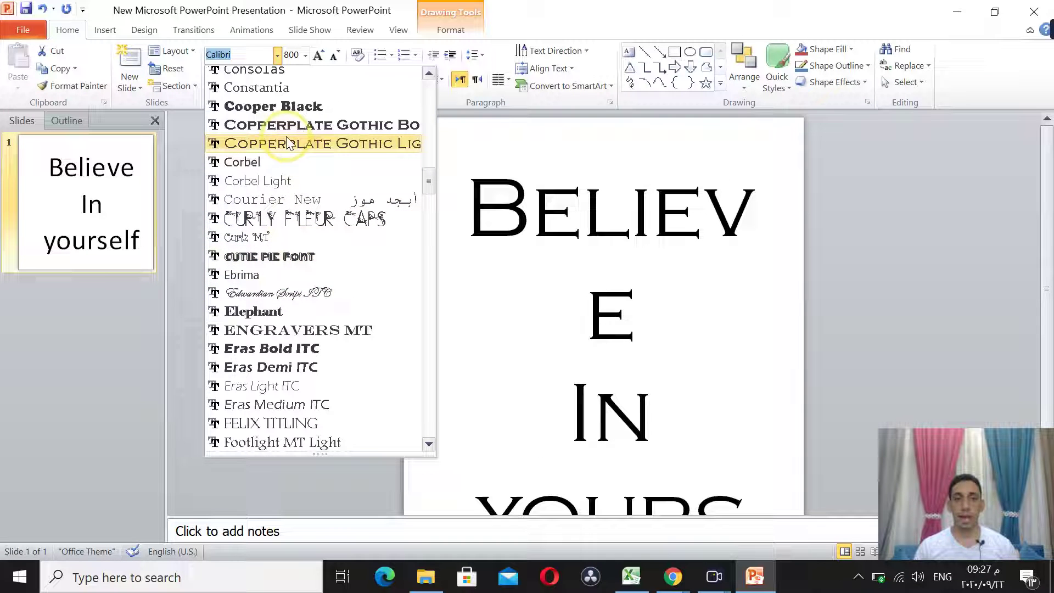
scroll(286, 144, "down", 1)
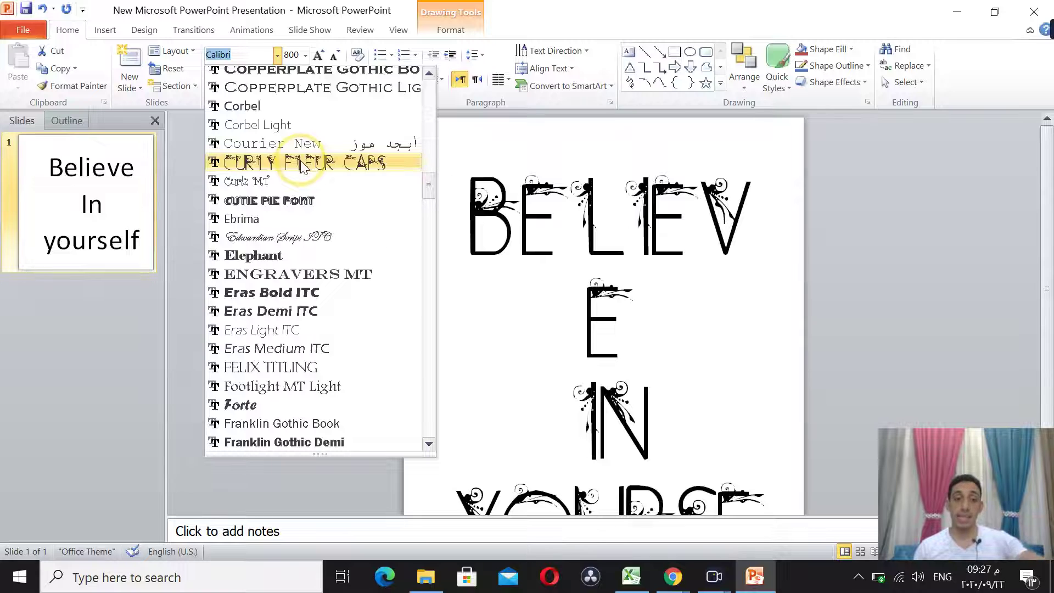
scroll(285, 180, "down", 1)
scroll(275, 187, "down", 1)
scroll(247, 263, "down", 2)
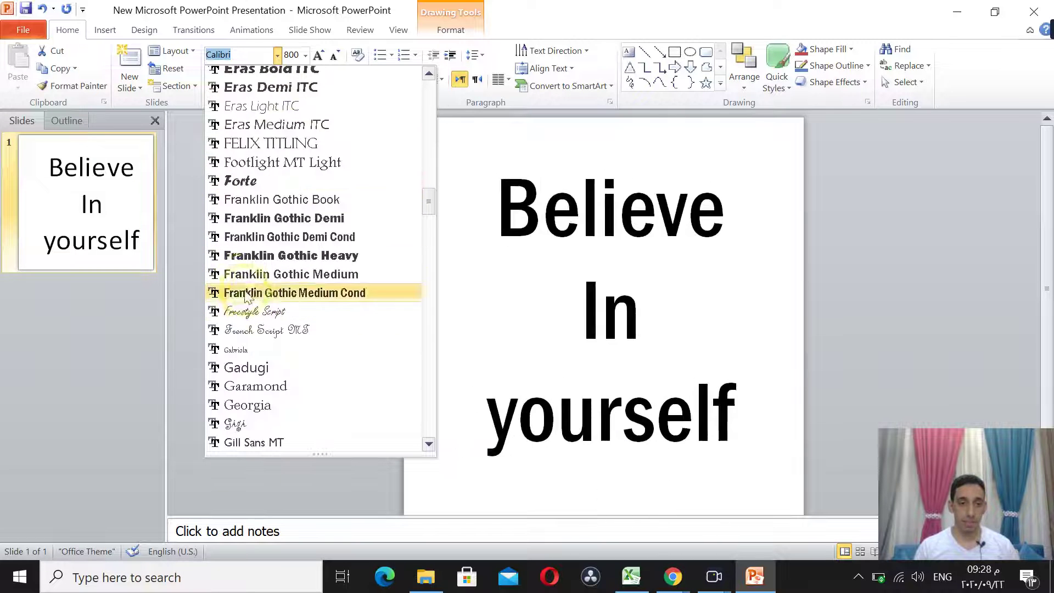
scroll(250, 294, "down", 5)
scroll(250, 294, "down", 4)
scroll(251, 295, "down", 1)
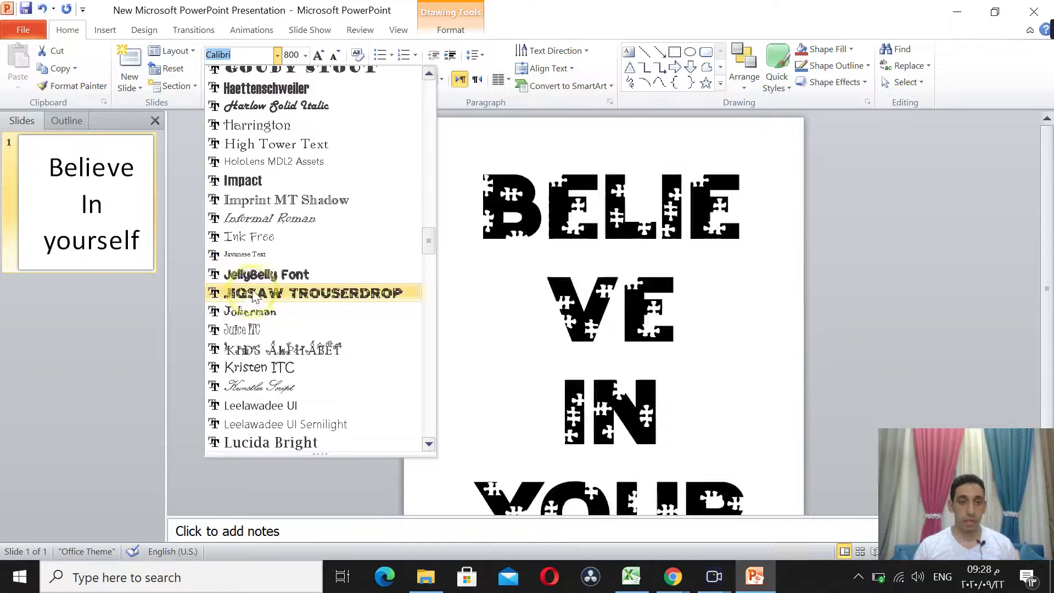
scroll(252, 295, "down", 3)
scroll(253, 295, "down", 3)
scroll(253, 295, "down", 4)
scroll(253, 295, "down", 3)
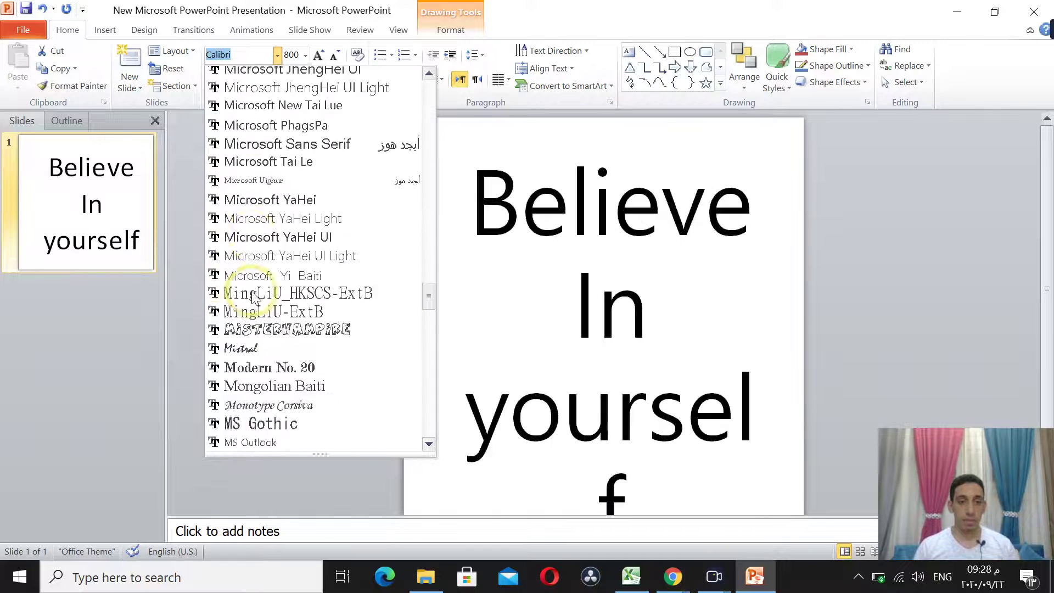
scroll(254, 295, "down", 5)
scroll(253, 295, "down", 3)
scroll(258, 302, "down", 5)
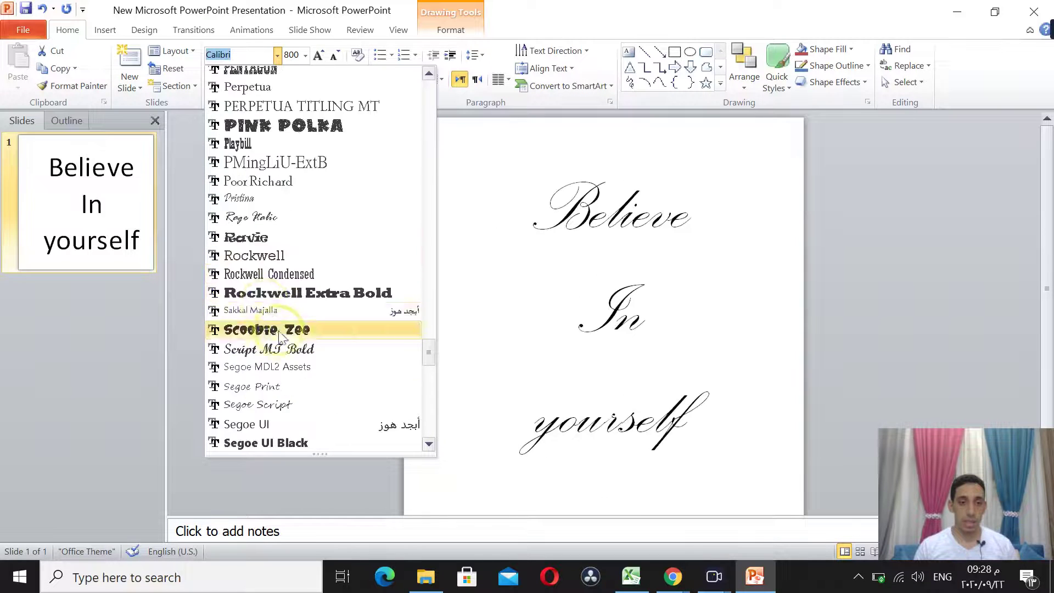
scroll(268, 314, "down", 1)
scroll(268, 313, "down", 3)
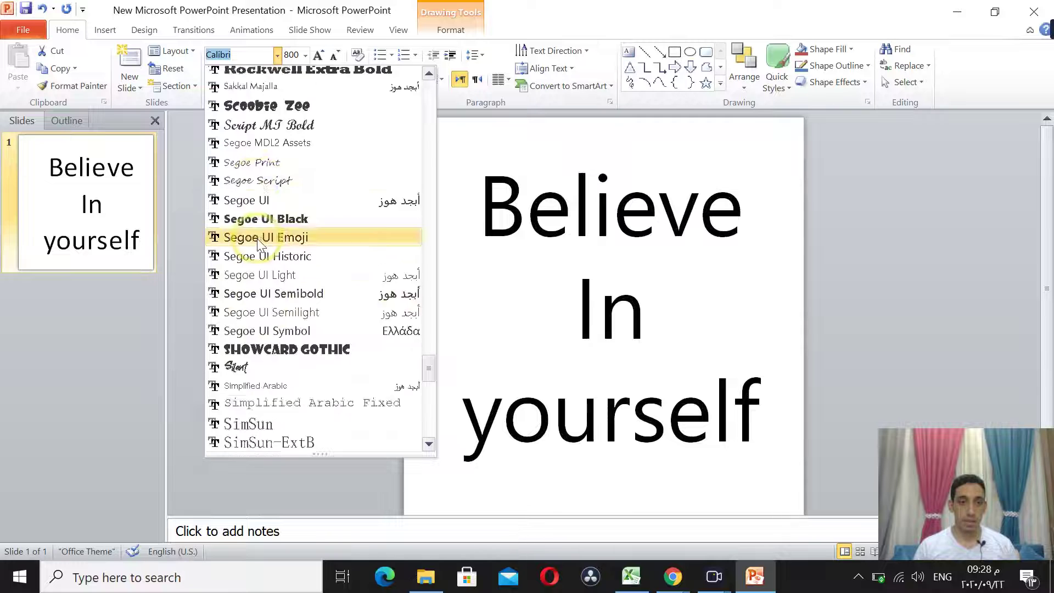
scroll(257, 239, "down", 3)
scroll(255, 220, "down", 1)
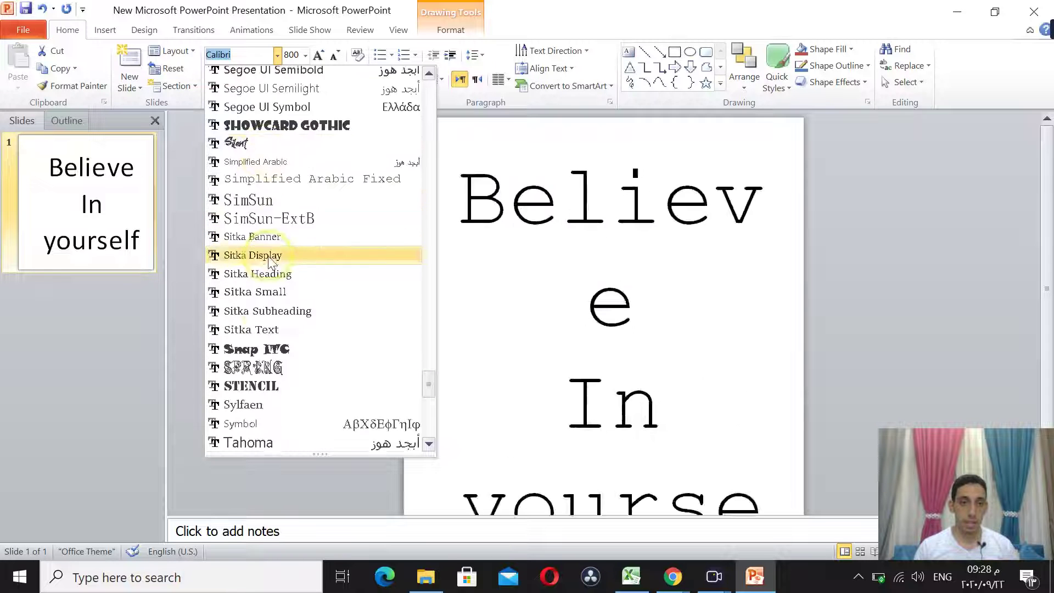
scroll(269, 275, "down", 1)
scroll(267, 296, "down", 1)
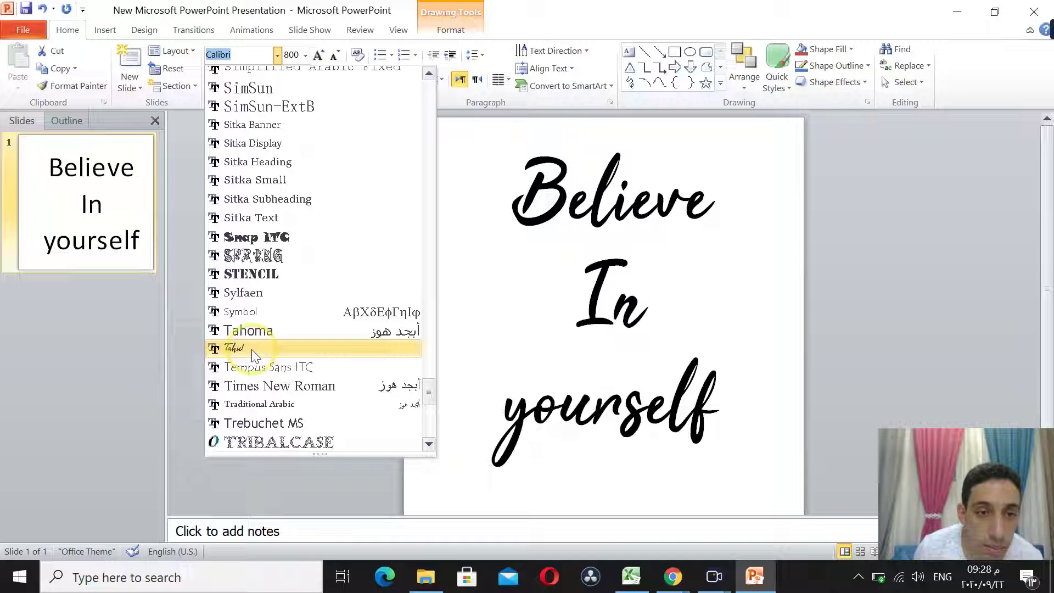
left_click(252, 349)
- Save the slide as a PNG Portable Network Graphics image on the Desktop, then minimize PowerPoint
left_click(396, 344)
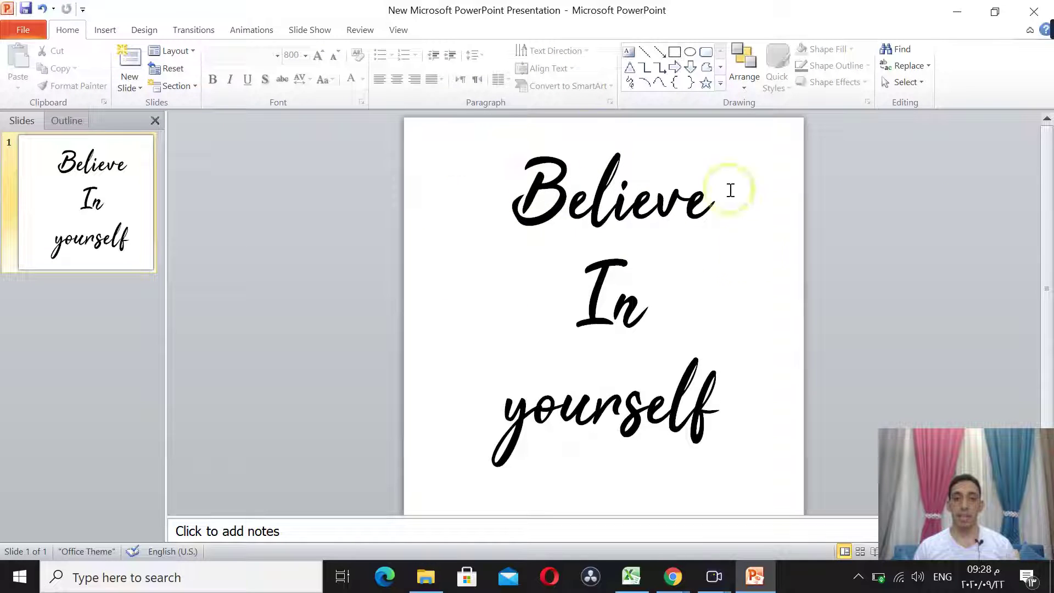
left_click(21, 29)
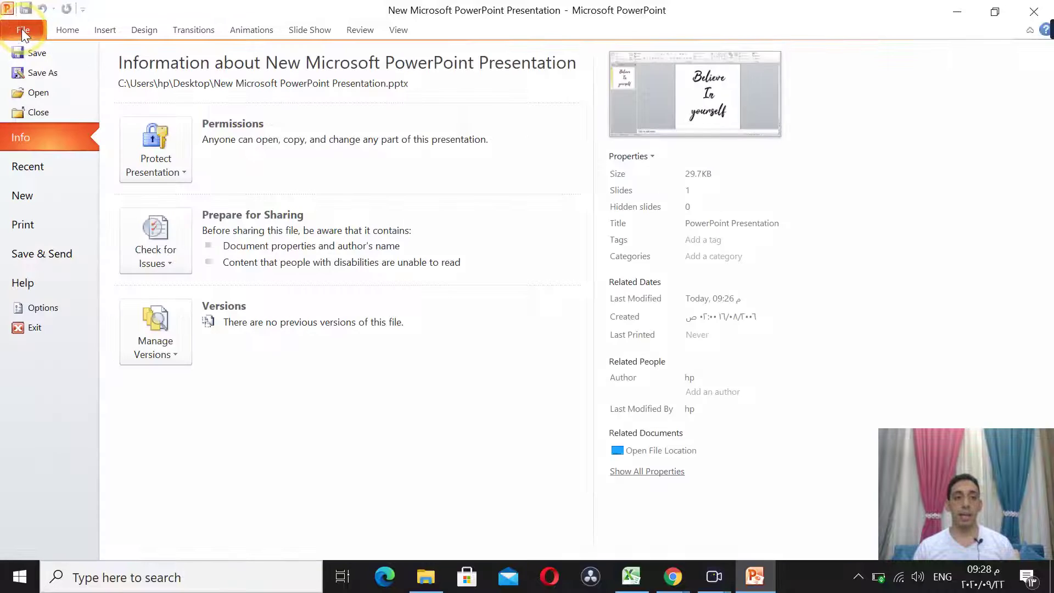
left_click(66, 76)
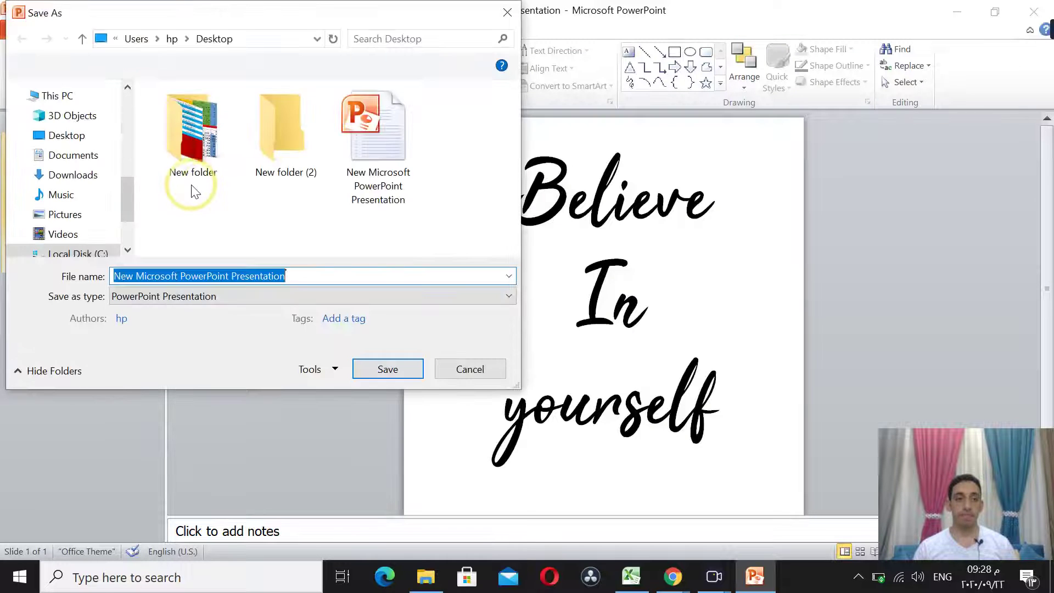
left_click(509, 298)
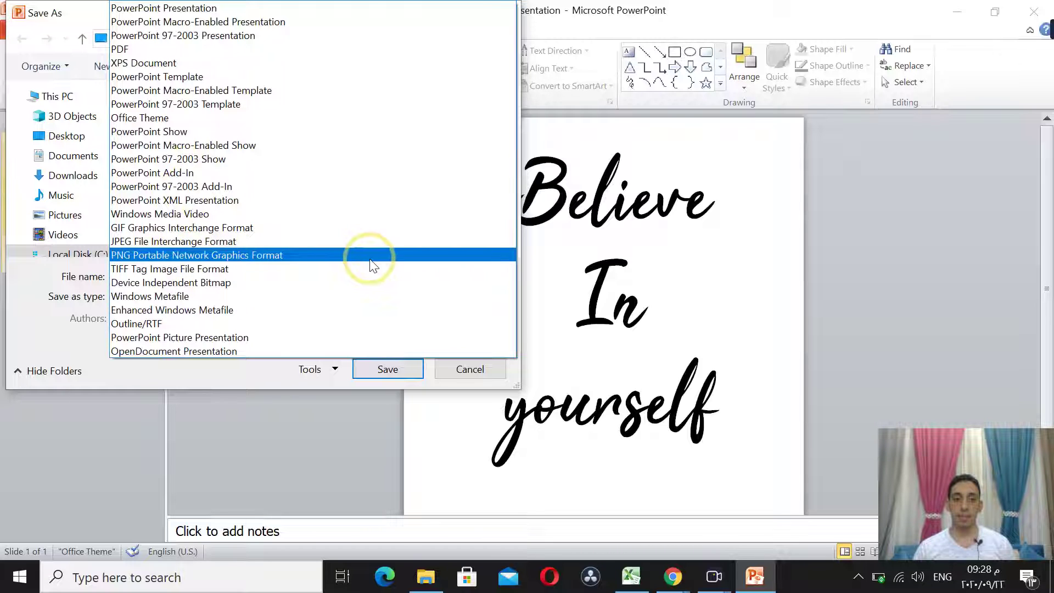
left_click(418, 253)
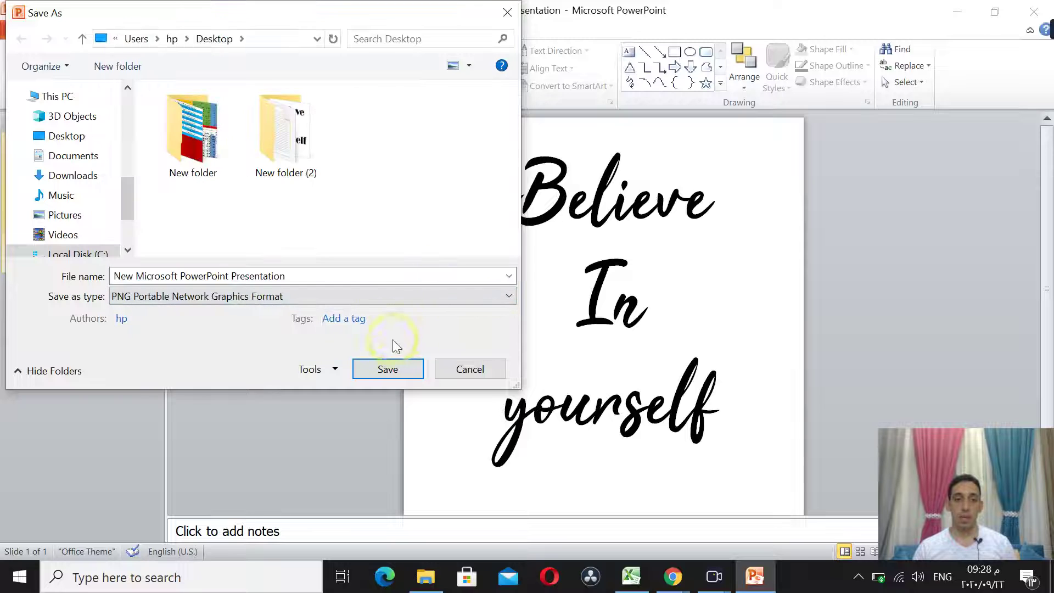
left_click(389, 369)
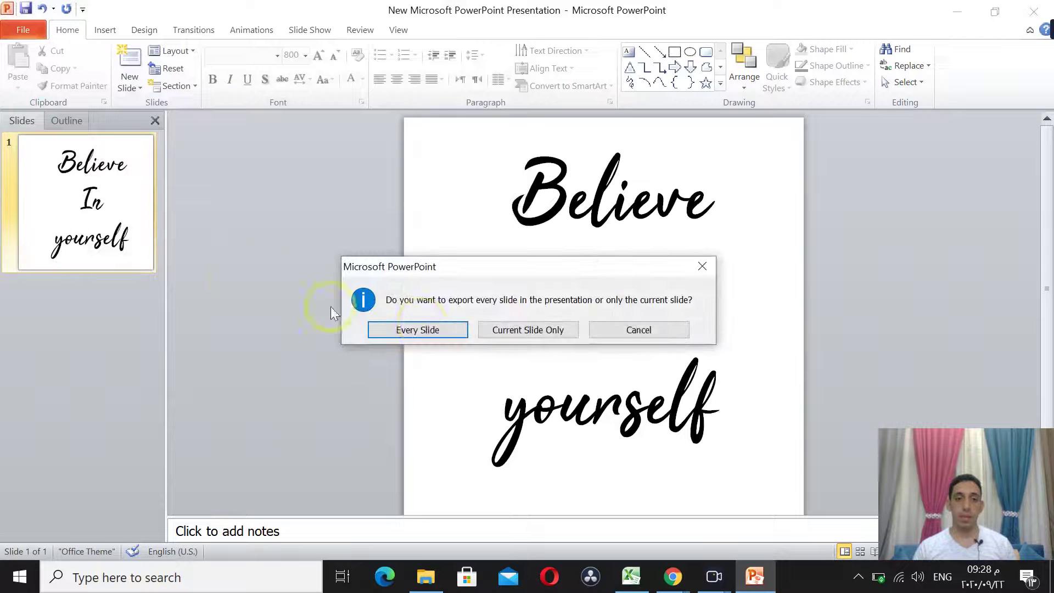
left_click(519, 330)
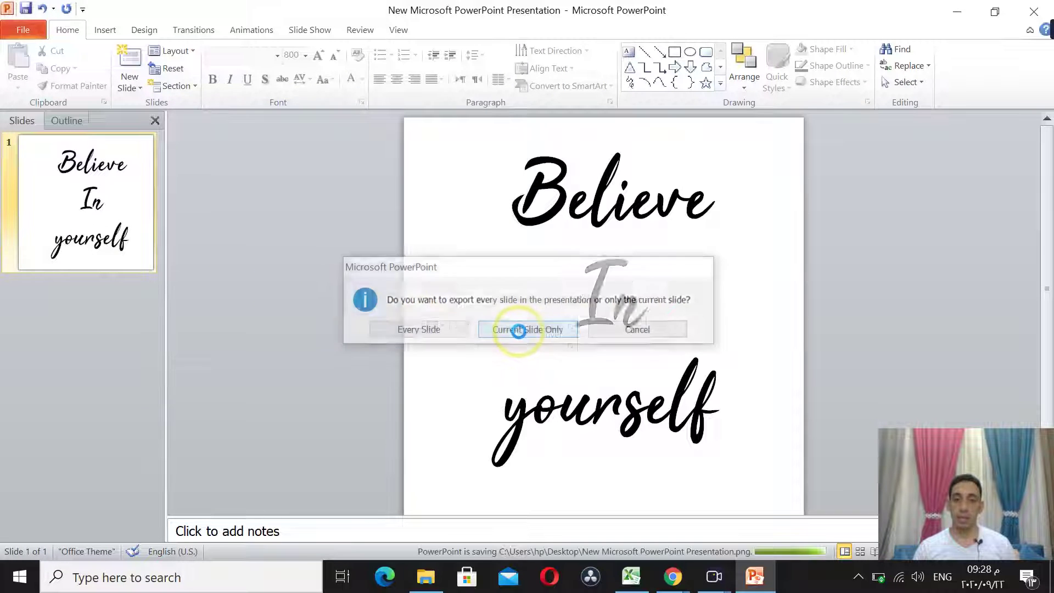
left_click(956, 20)
- Bring the Chrome window with the Convert Inch to Pixel page back in front of the desktop
left_click(466, 140)
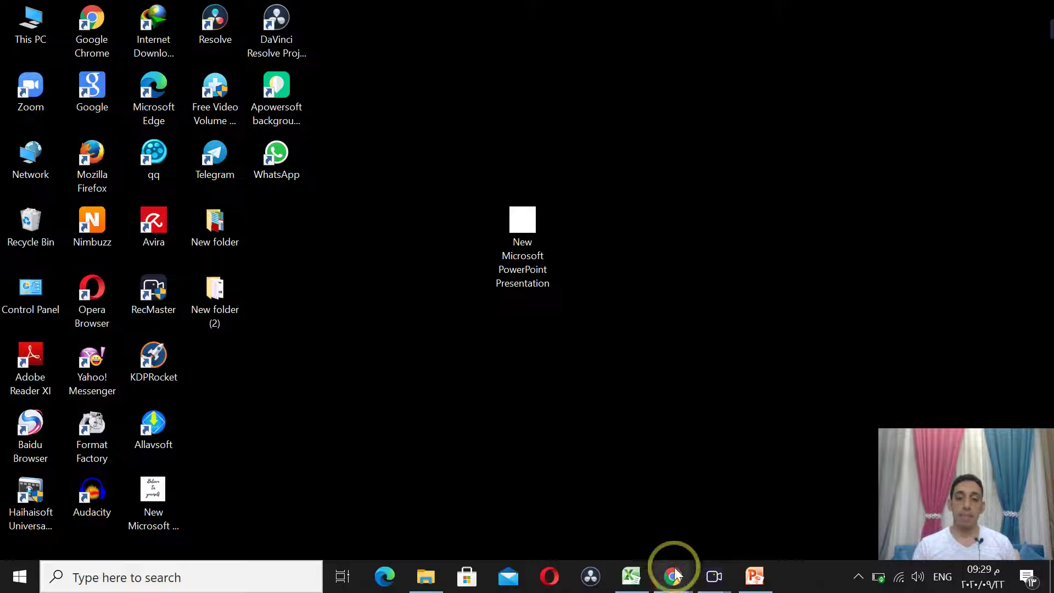
mouse_move(673, 576)
left_click(607, 507)
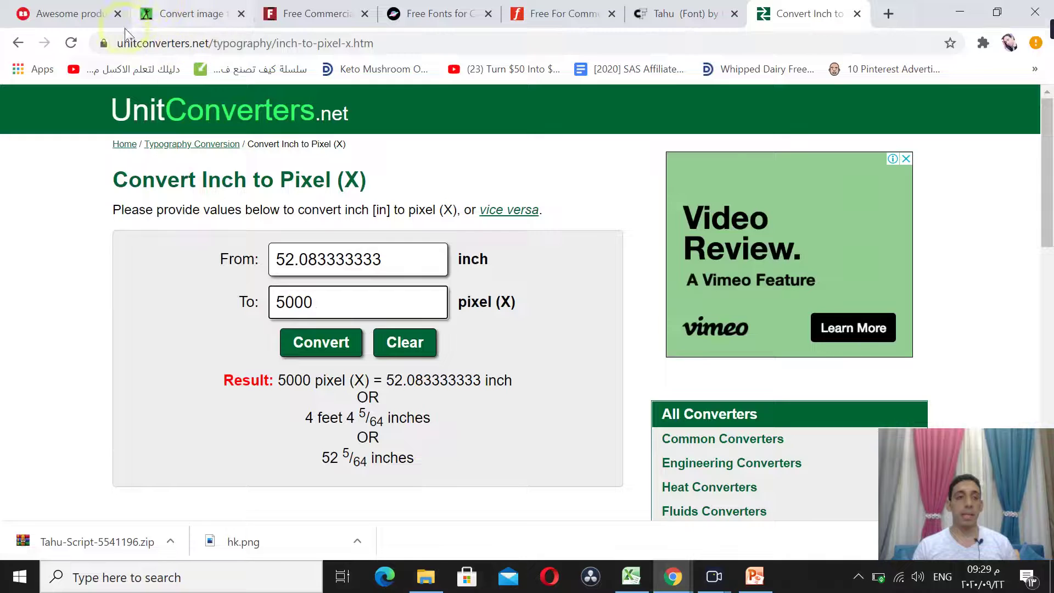
- On the Convert image to PNG page, upload the Believe In yourself image from the Desktop
left_click(207, 14)
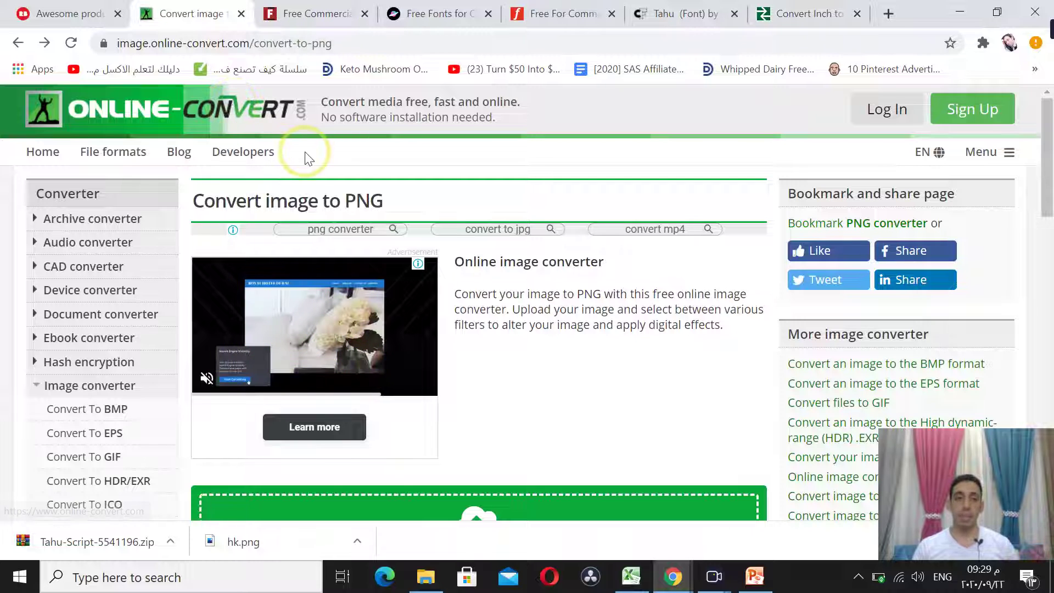
scroll(374, 219, "down", 4)
scroll(382, 275, "down", 2)
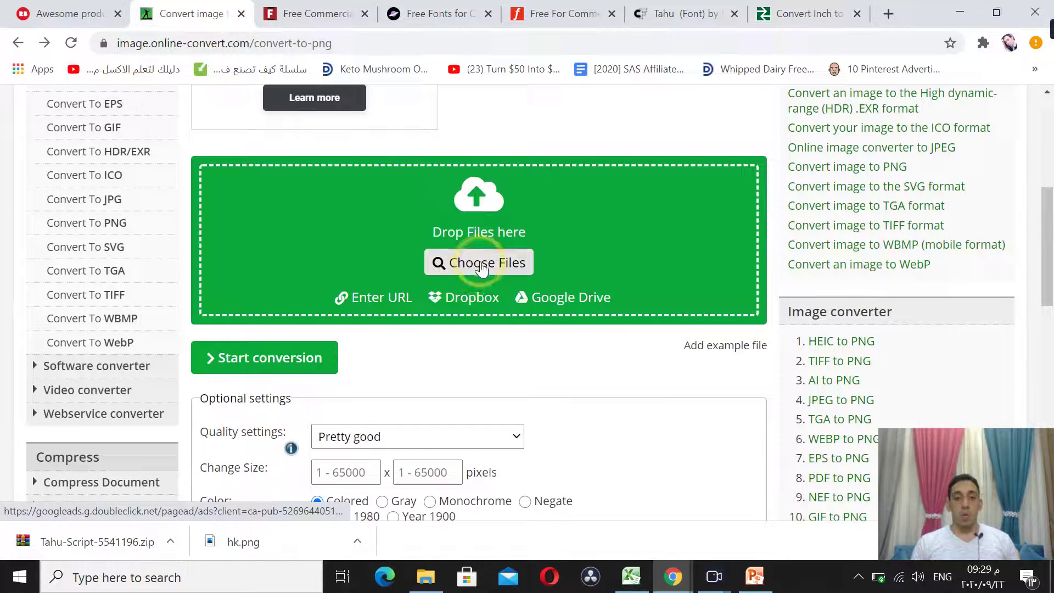
left_click(414, 232)
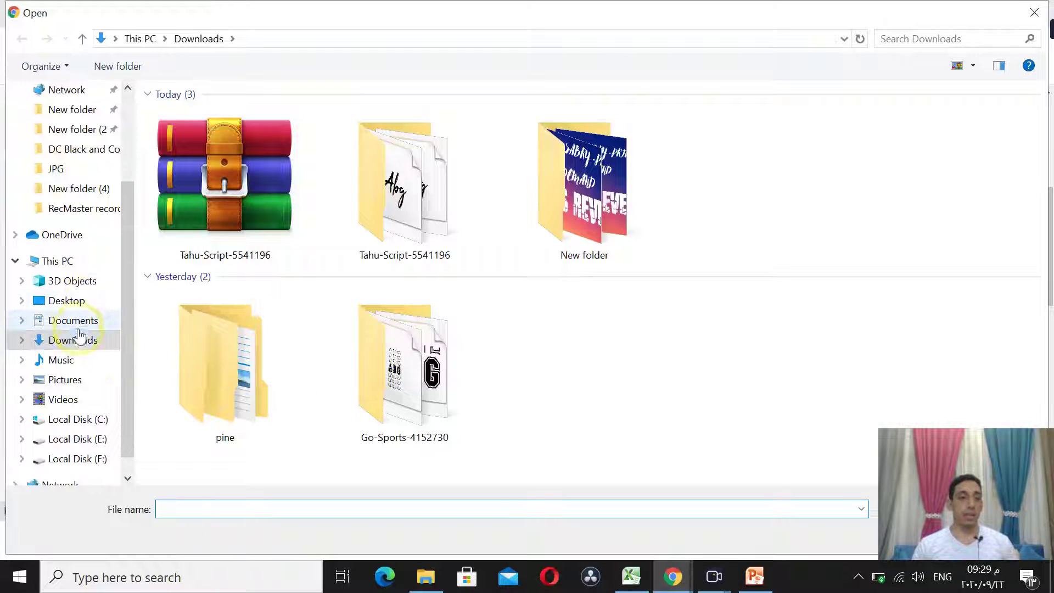
left_click(67, 302)
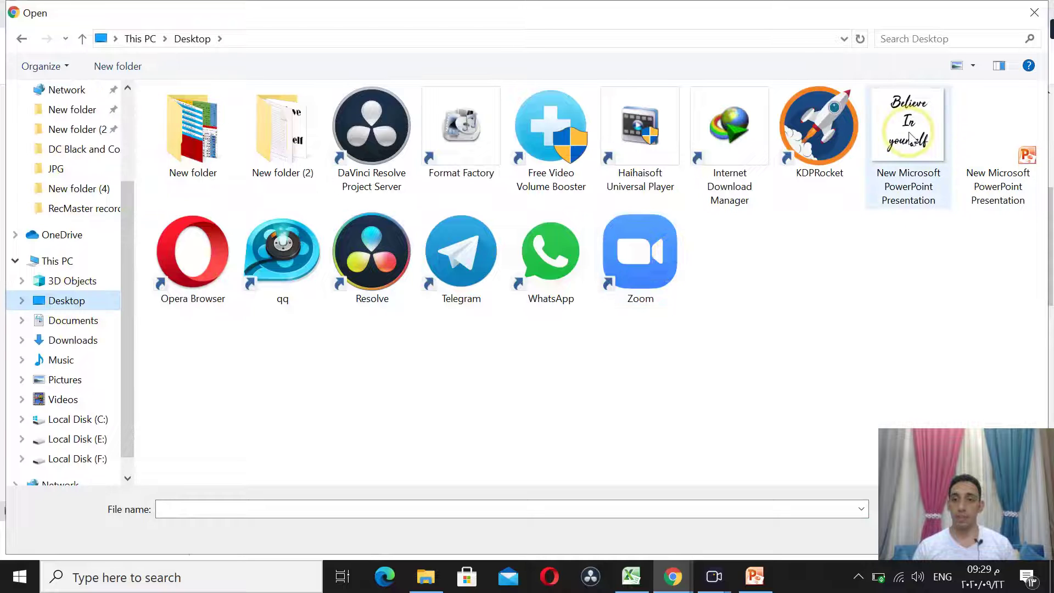
left_click(909, 136)
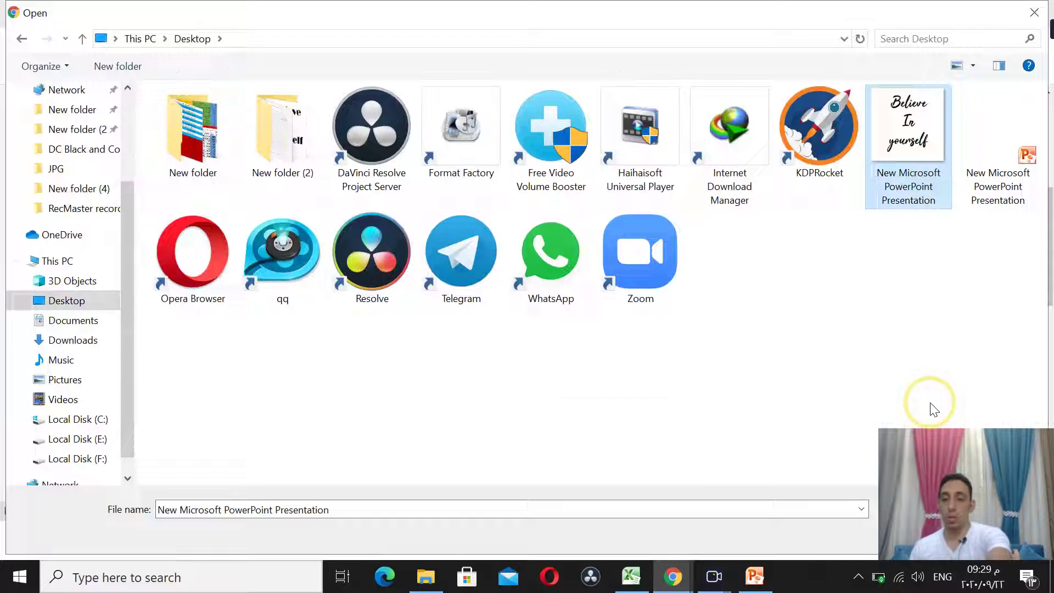
key("Return")
- Start converting the uploaded image to PNG with its background removed
scroll(447, 346, "down", 3)
scroll(446, 334, "down", 3)
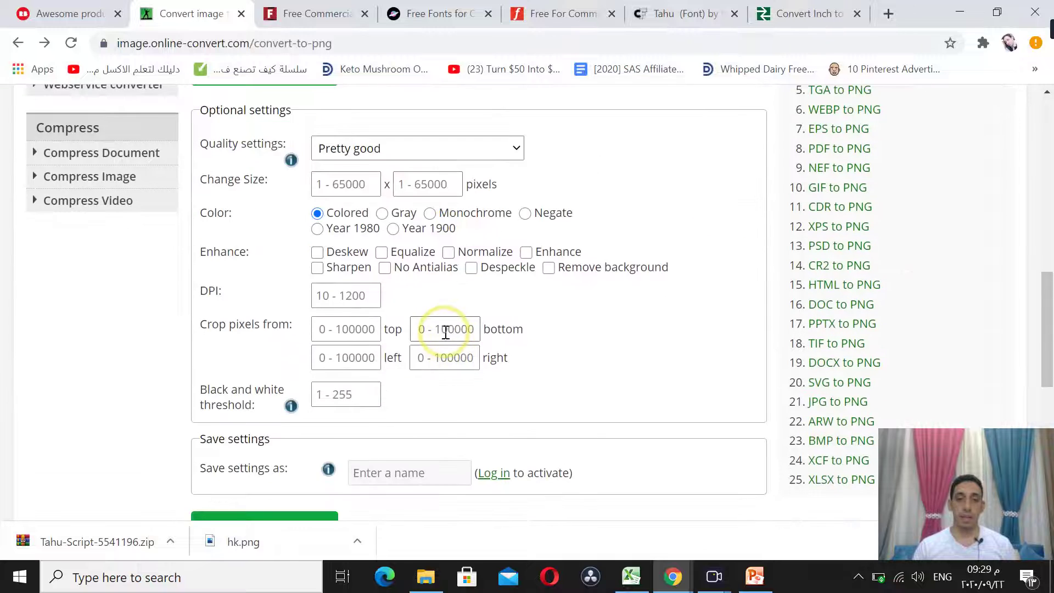
scroll(446, 332, "up", 5)
scroll(494, 324, "down", 3)
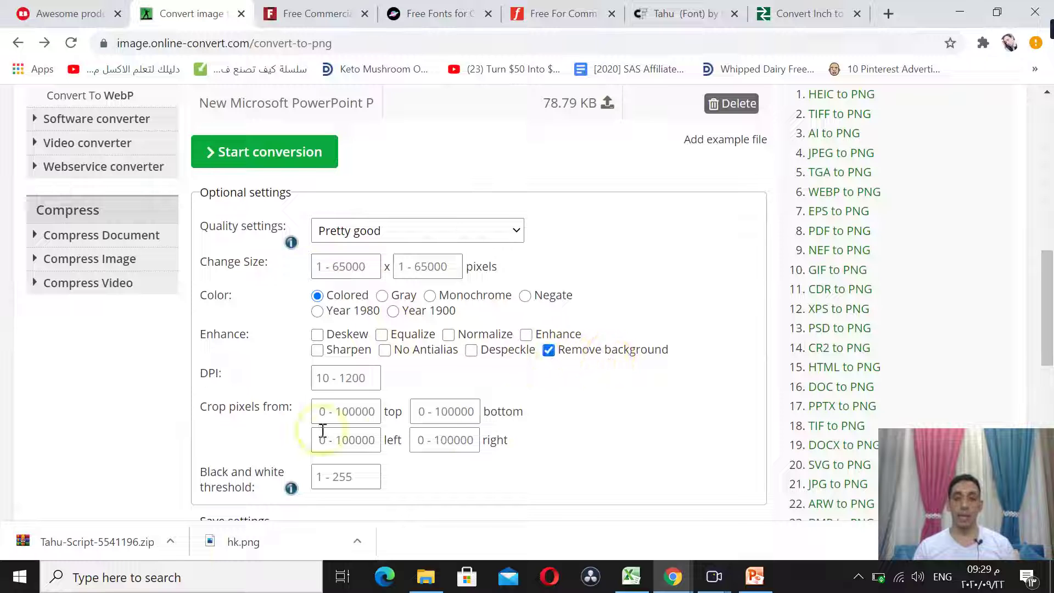
scroll(307, 423, "down", 3)
scroll(275, 395, "down", 2)
left_click(278, 374)
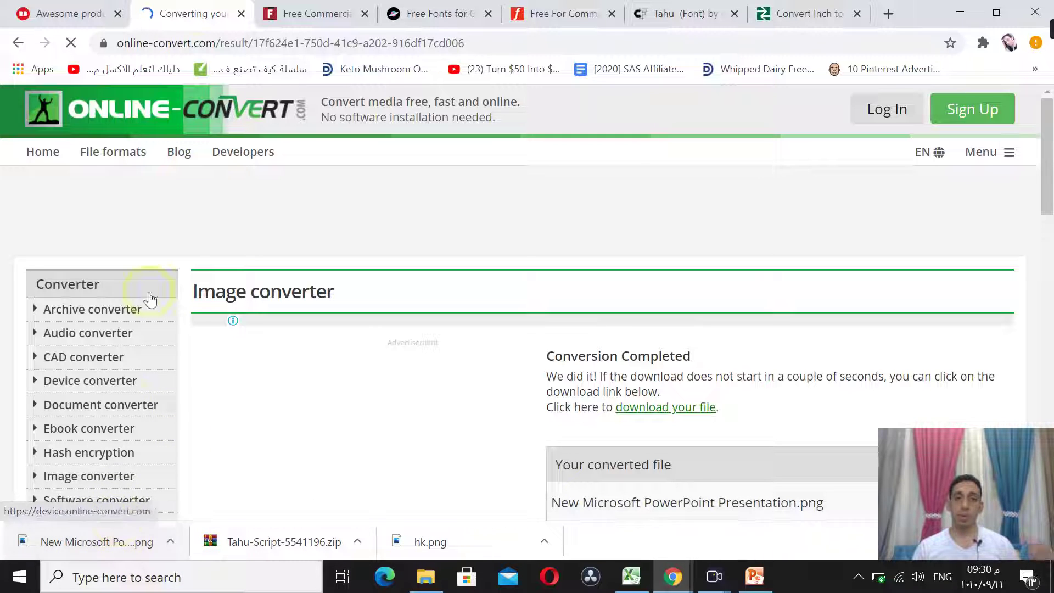
- On Redbubble, add a new work using the converted Believe In yourself PNG from Downloads
left_click(83, 15)
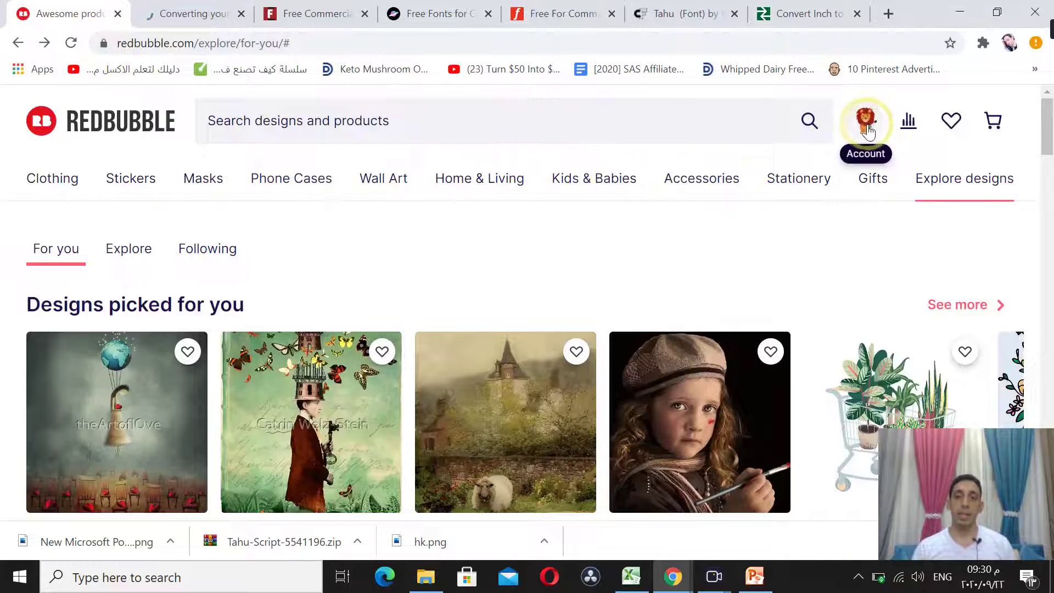
mouse_move(866, 121)
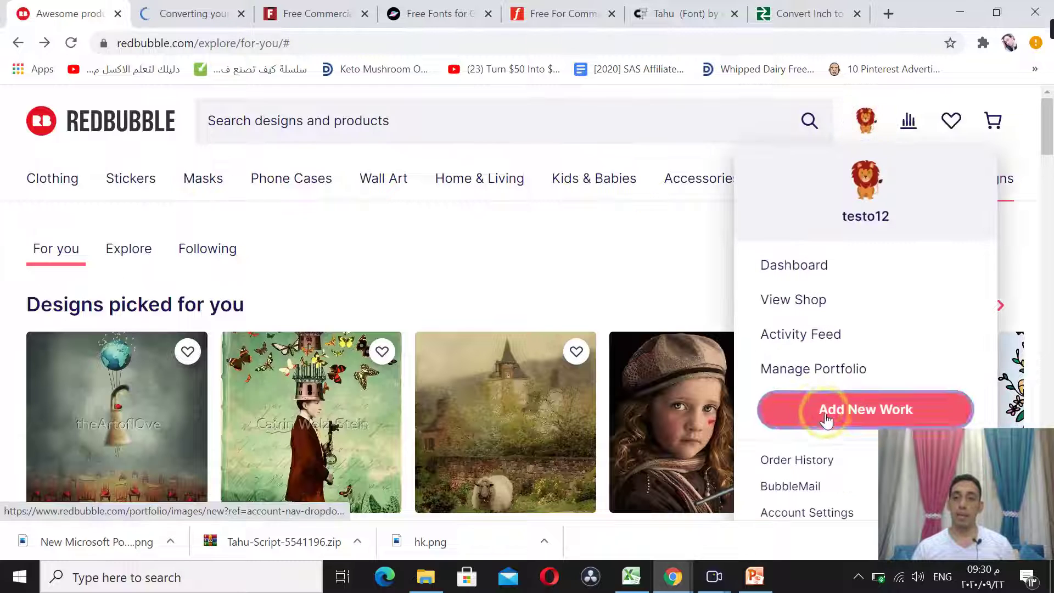
left_click(824, 409)
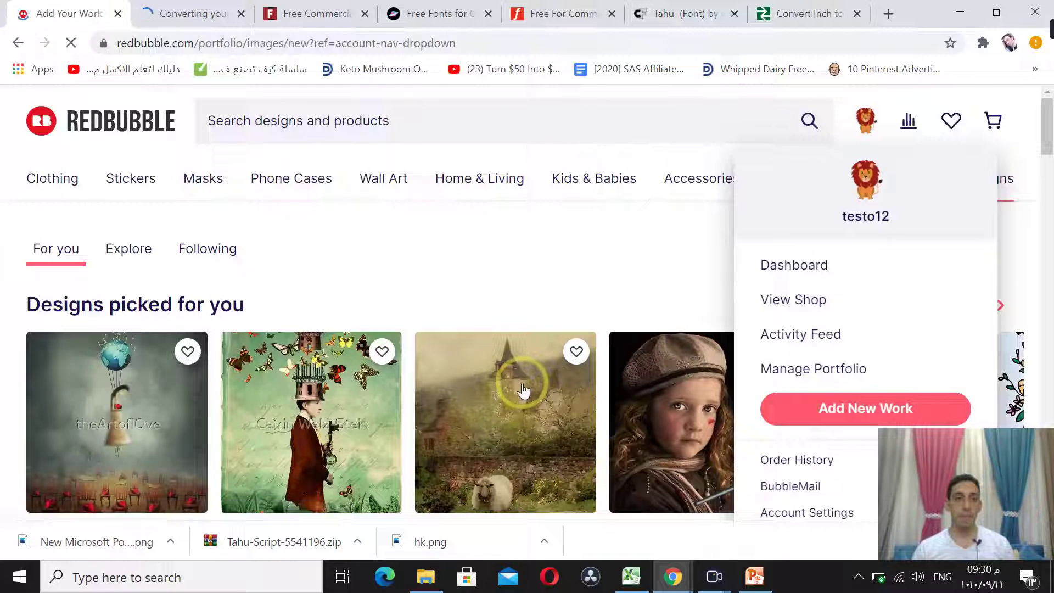
scroll(345, 319, "down", 4)
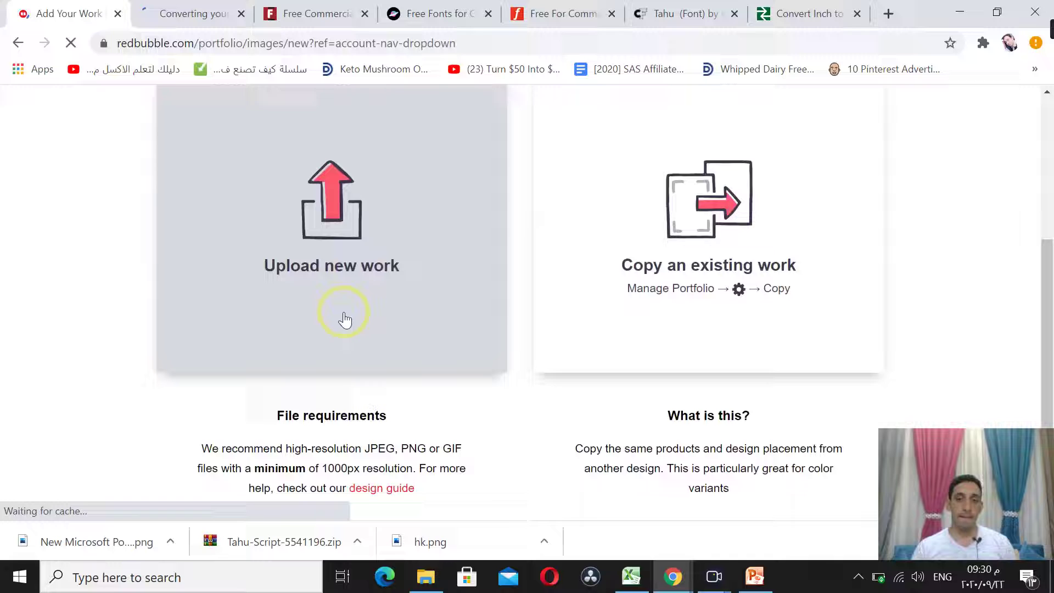
left_click(338, 212)
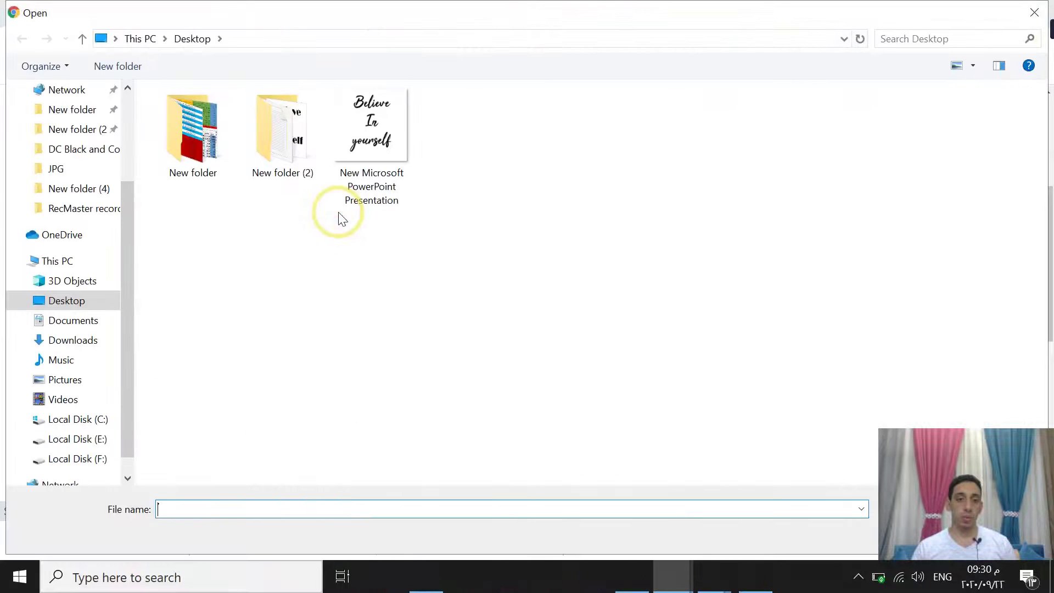
mouse_move(72, 321)
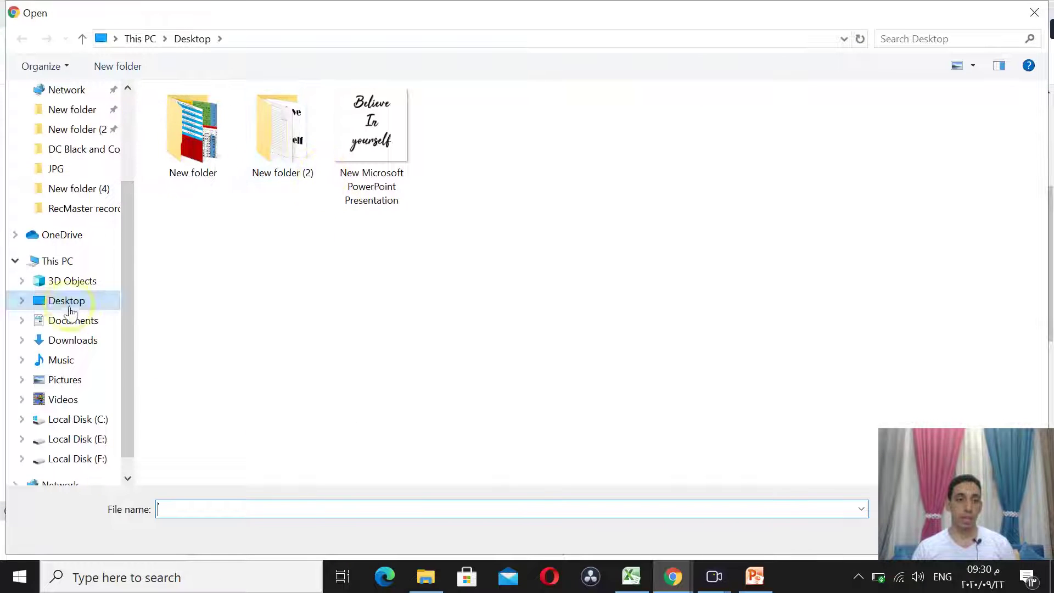
left_click(71, 341)
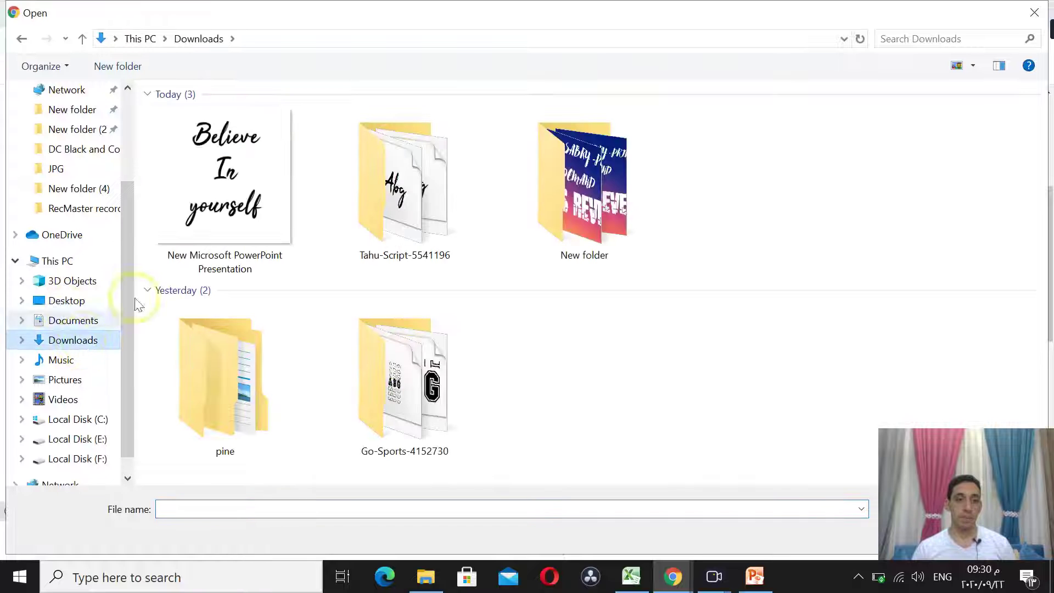
left_click(262, 158)
key("Return")
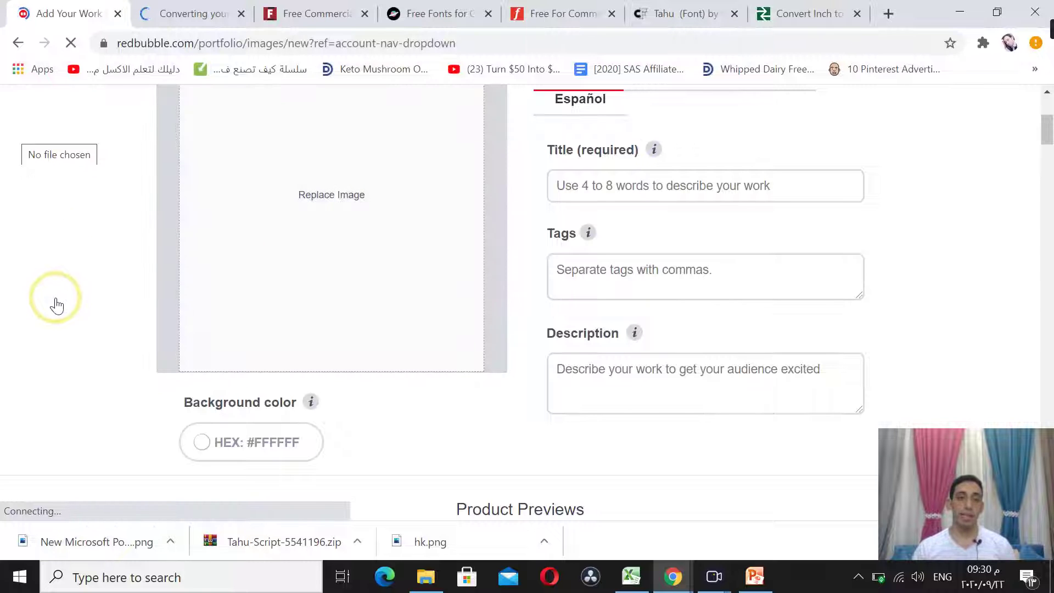
- Open the Standard Print Clothing editor, try a red t-shirt and nudge the design slightly
scroll(82, 294, "down", 1)
scroll(93, 329, "up", 5)
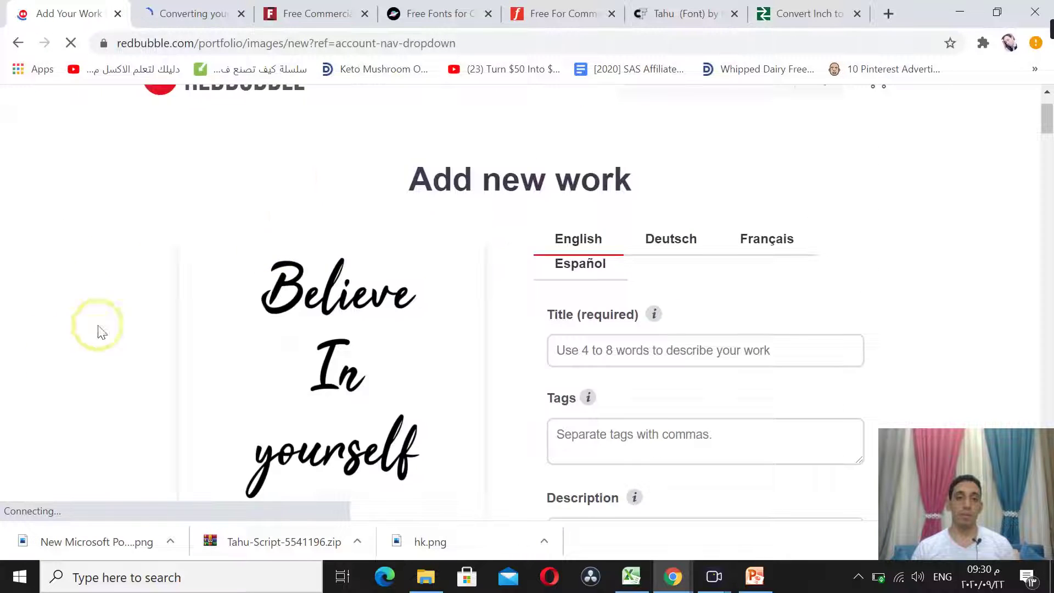
scroll(5, 373, "down", 6)
scroll(7, 341, "down", 3)
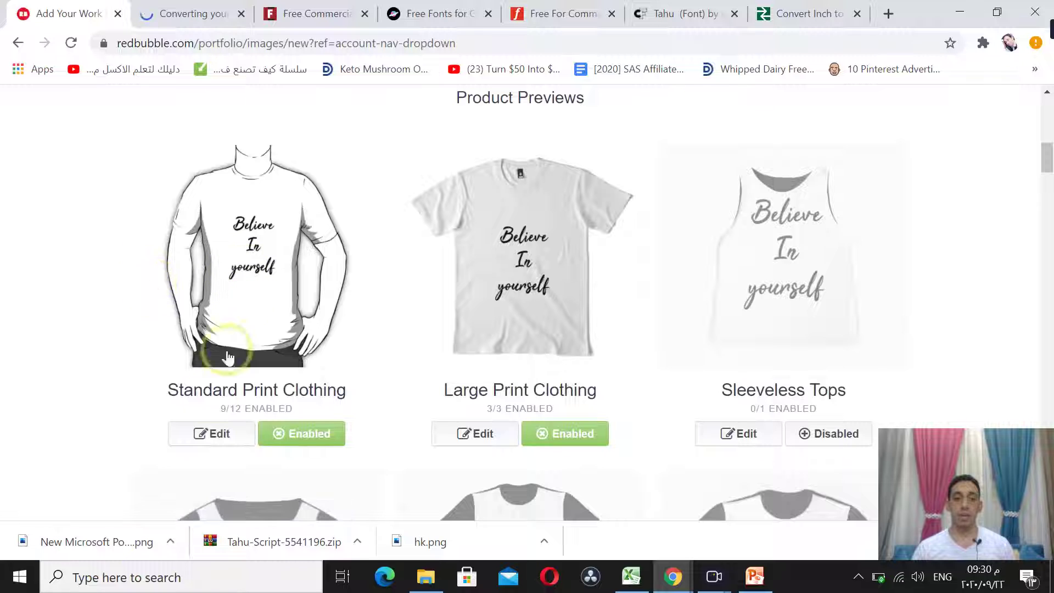
scroll(110, 362, "down", 3)
left_click(217, 184)
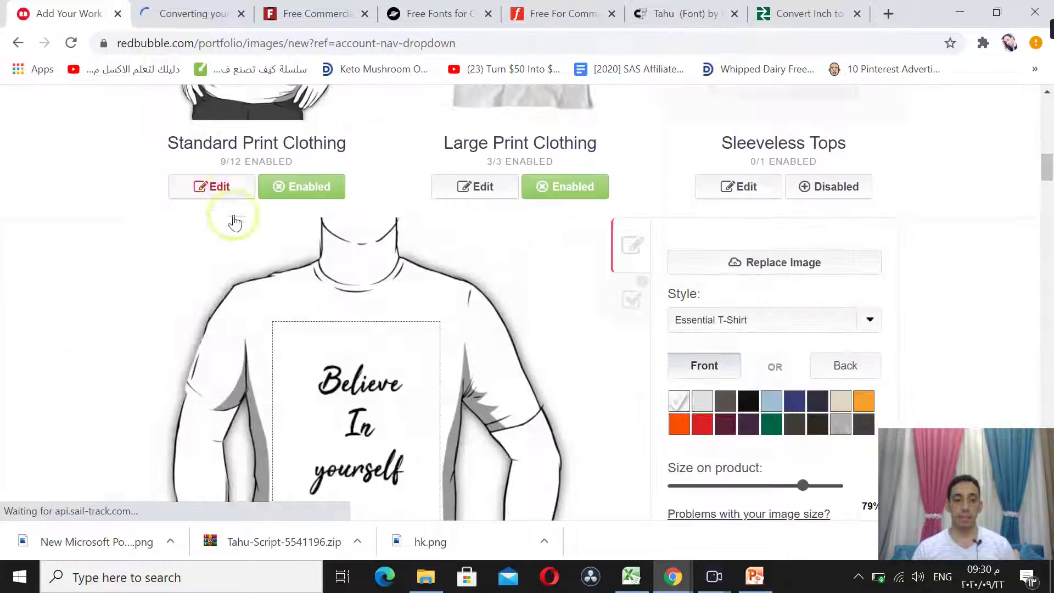
scroll(418, 291, "down", 1)
left_click(702, 341)
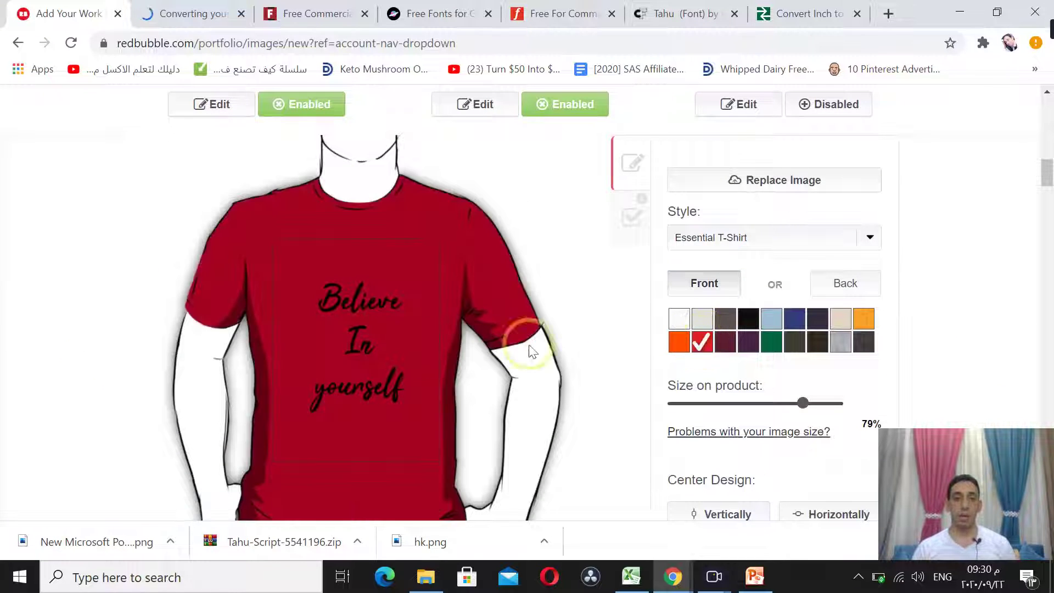
left_click_drag(367, 359, 369, 354)
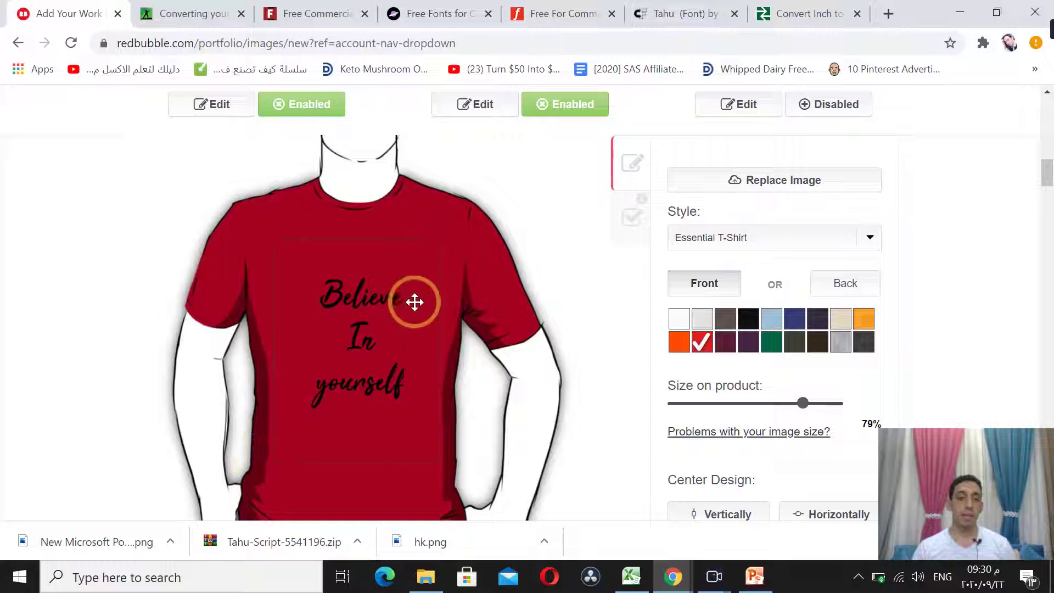
- Settle on a royal blue t-shirt with the design near the chest centre, then return to the converter
left_click(771, 342)
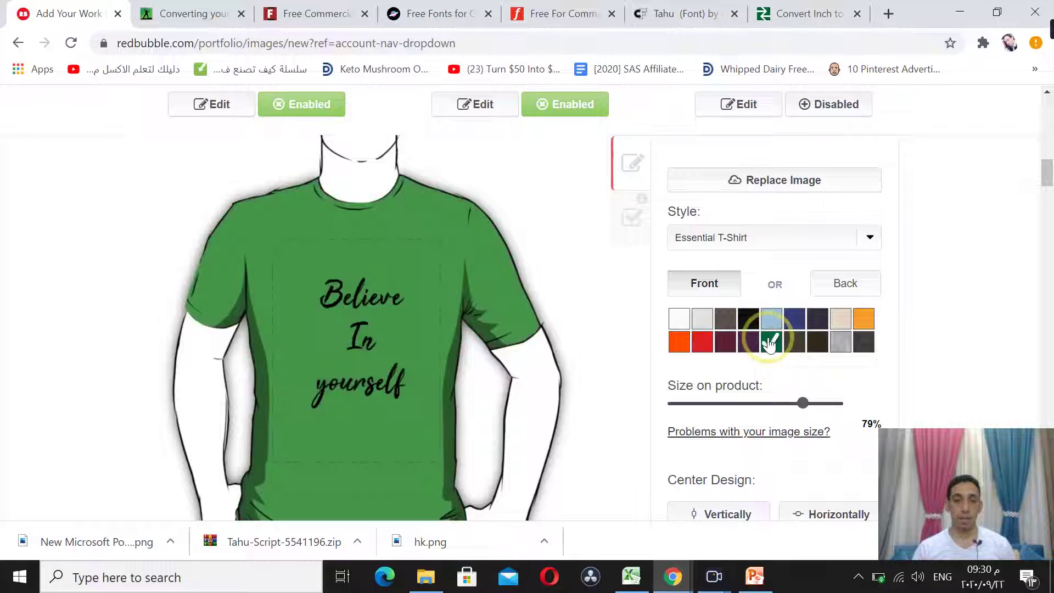
left_click(772, 320)
left_click(794, 318)
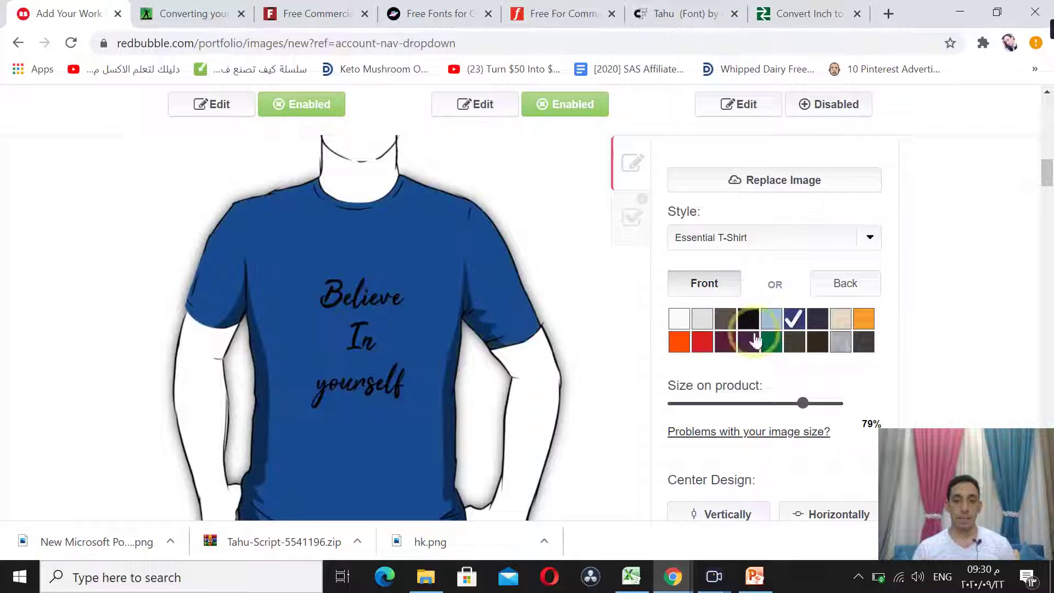
mouse_move(365, 345)
left_mouse_down()
mouse_move(364, 311)
mouse_move(367, 329)
left_mouse_up()
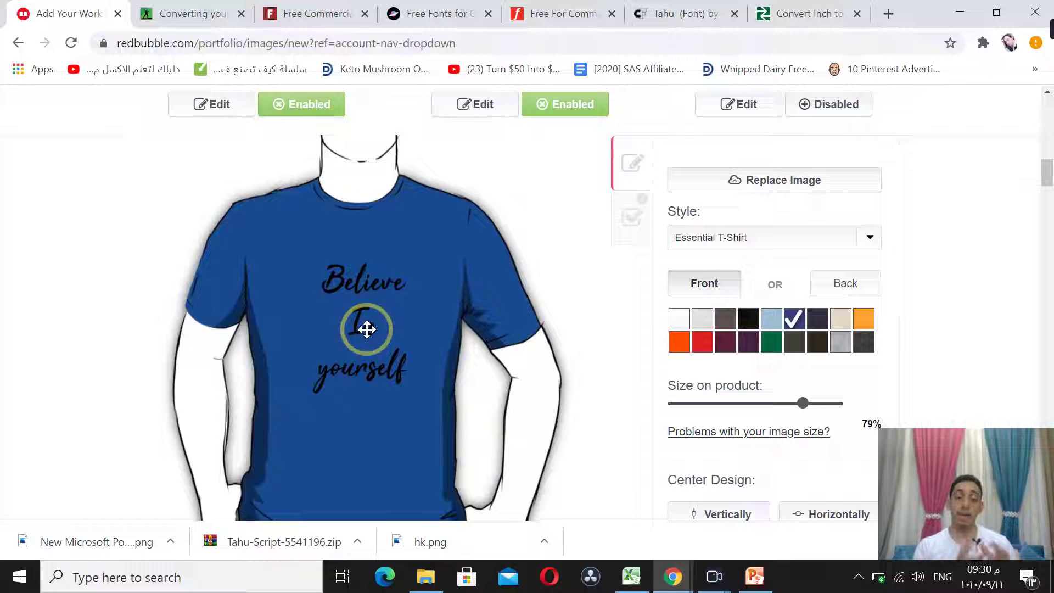
mouse_move(366, 330)
left_mouse_down()
mouse_move(339, 282)
mouse_move(392, 316)
mouse_move(334, 327)
left_mouse_up()
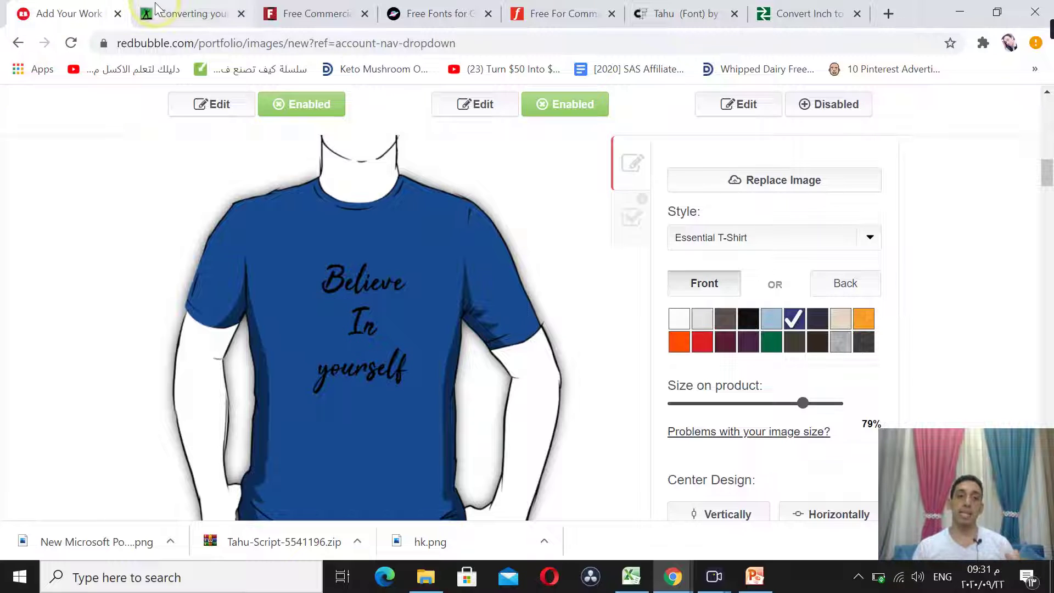
left_click(184, 13)
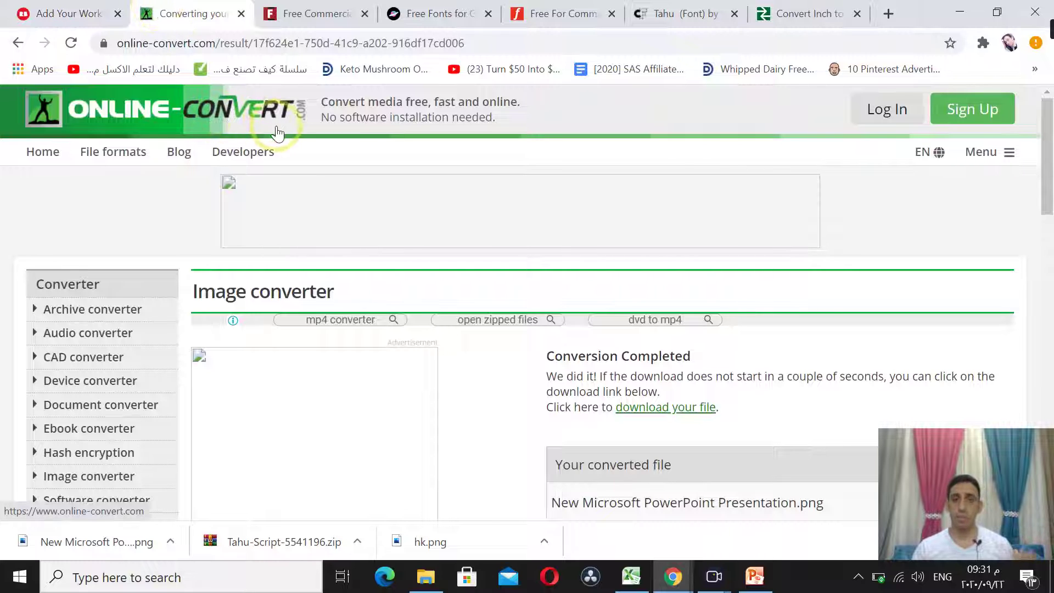
- In a new tab, search Google for 'lunapic transparent'
left_click(888, 14)
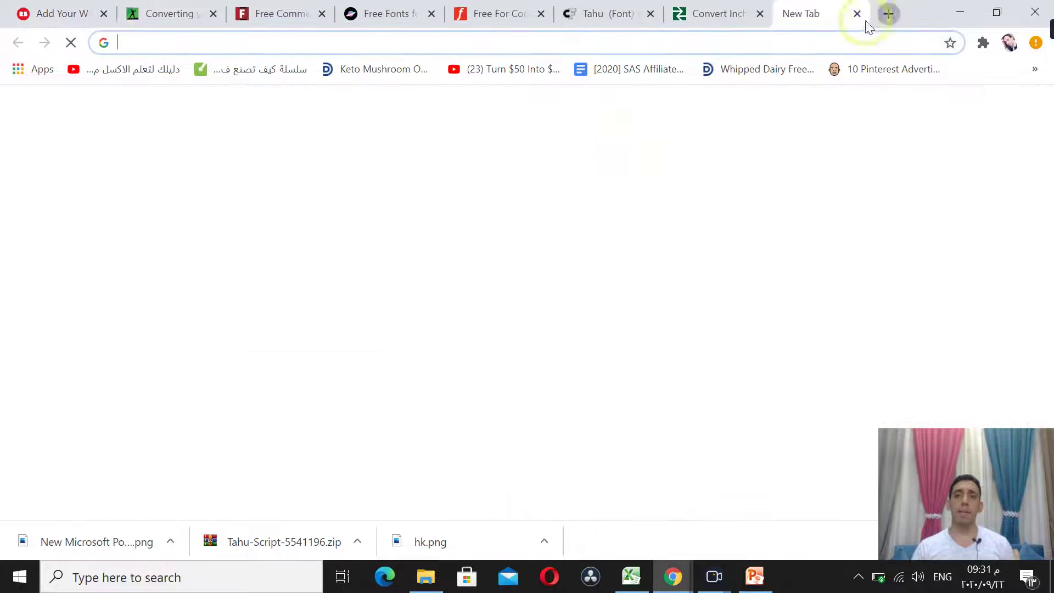
left_click(410, 346)
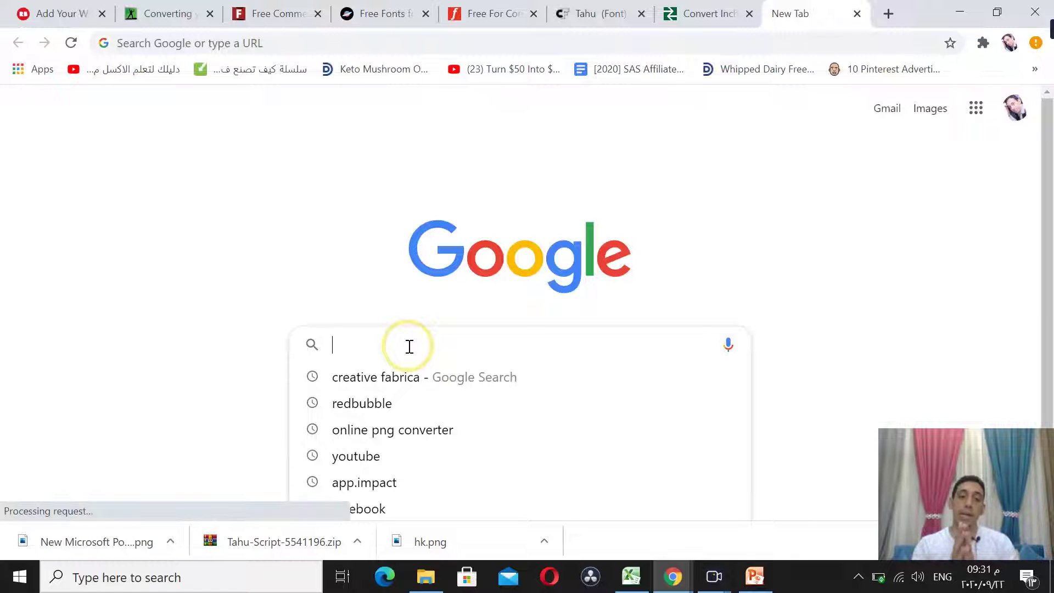
type("lu")
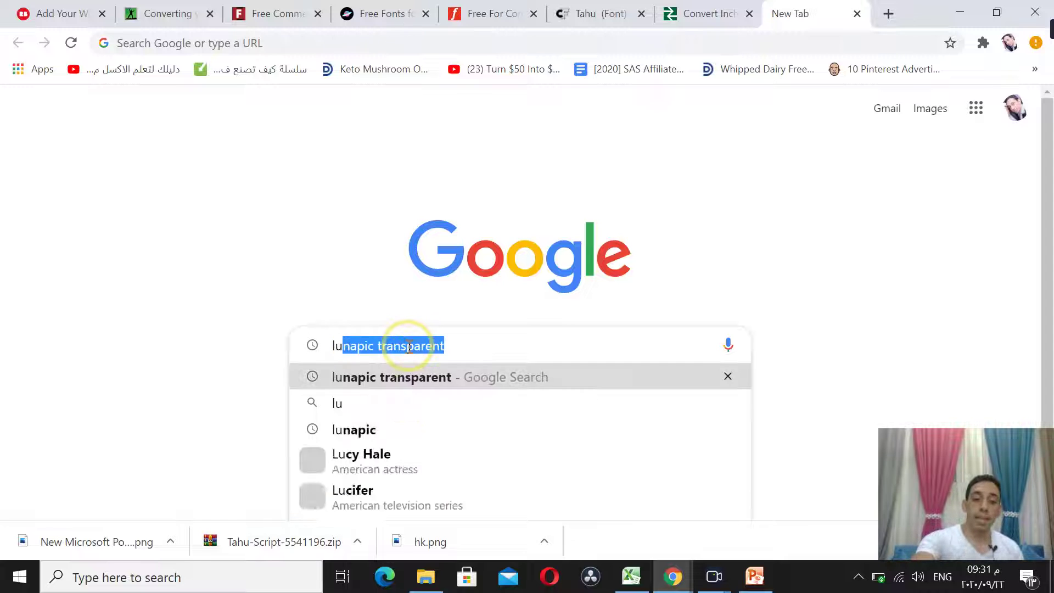
type("n")
left_click(420, 382)
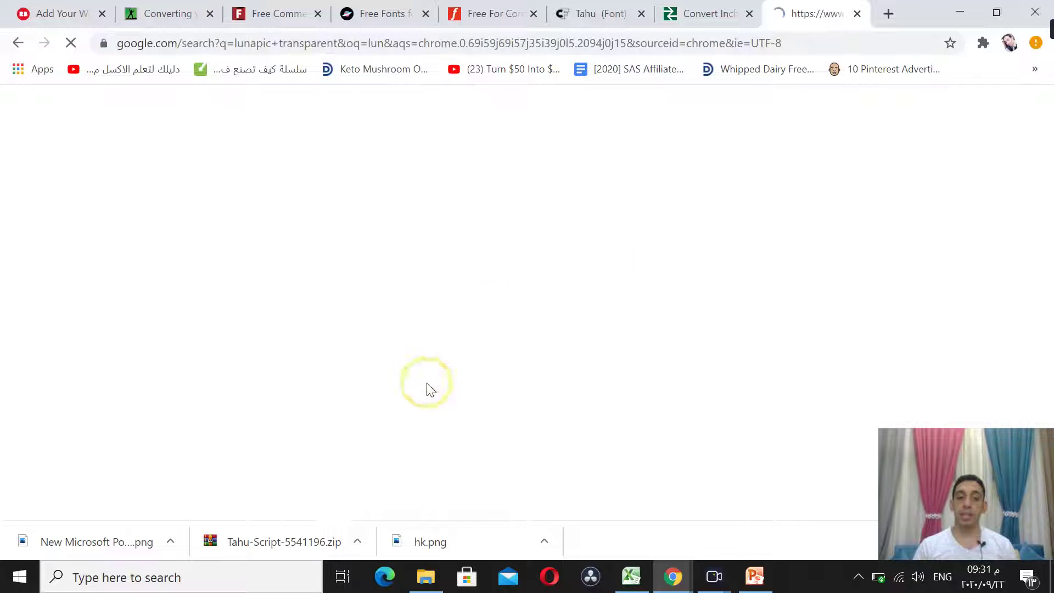